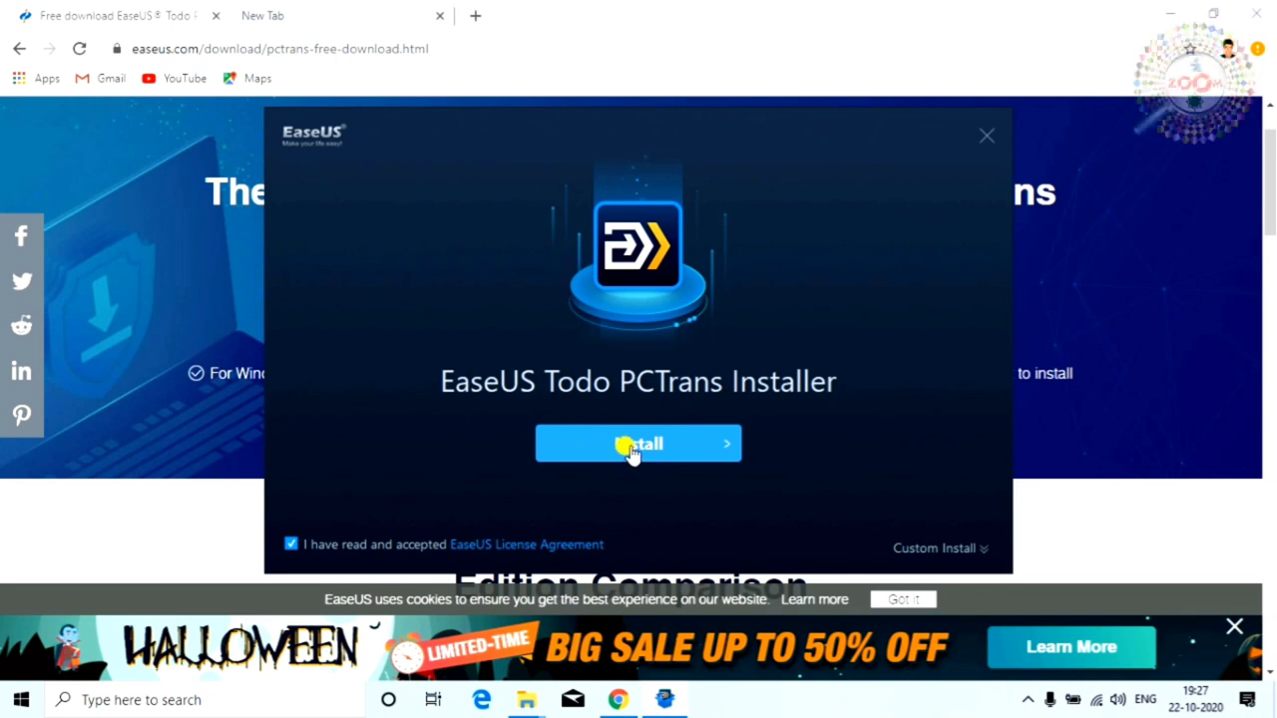
Install EaseUS Todo PCTrans and launch the program from the completed installer
{"action": "left_click", "coordinate": [631, 449]}
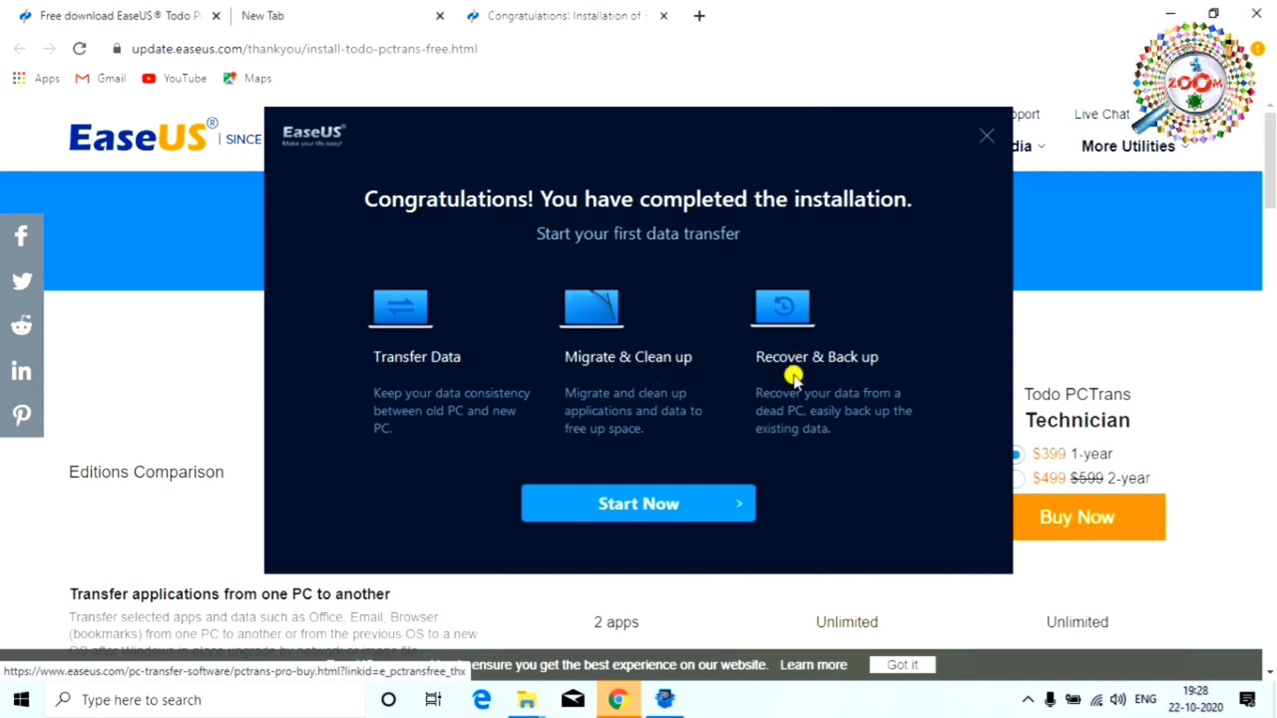
{"action": "left_click", "coordinate": [635, 509]}
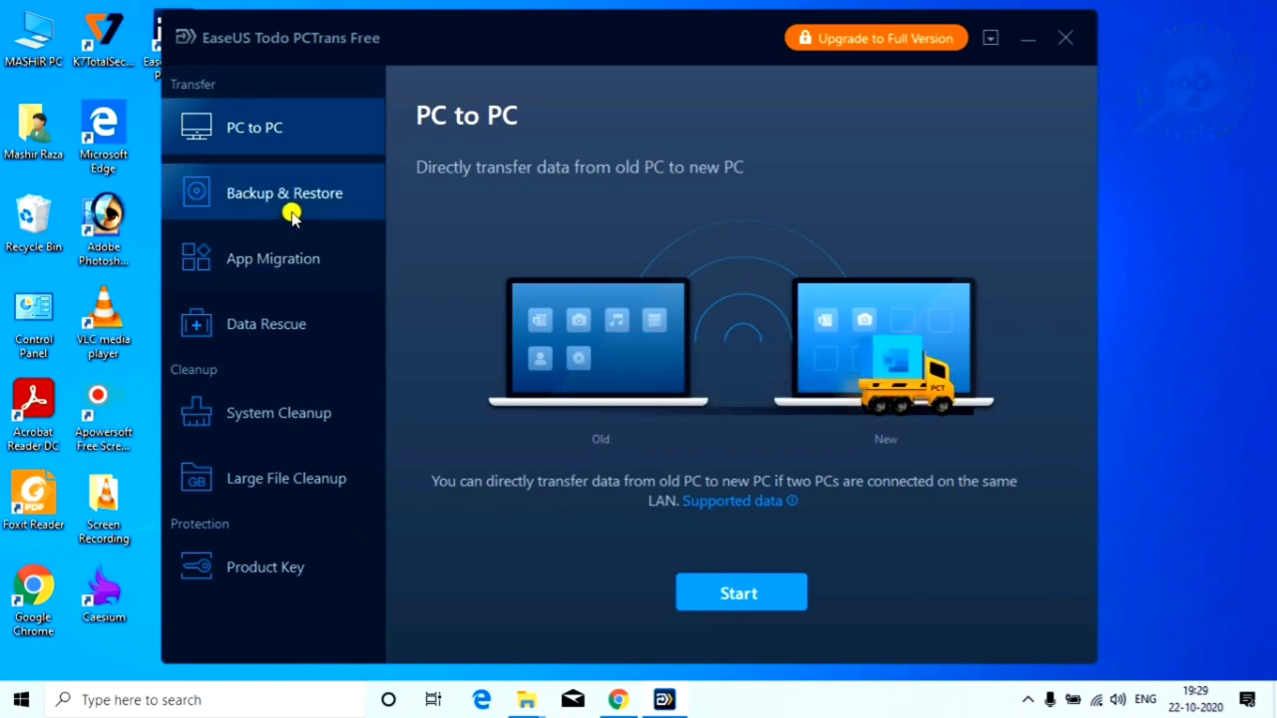
Look through the Backup & Restore, App Migration and Data Rescue feature pages
{"action": "left_click", "coordinate": [290, 198]}
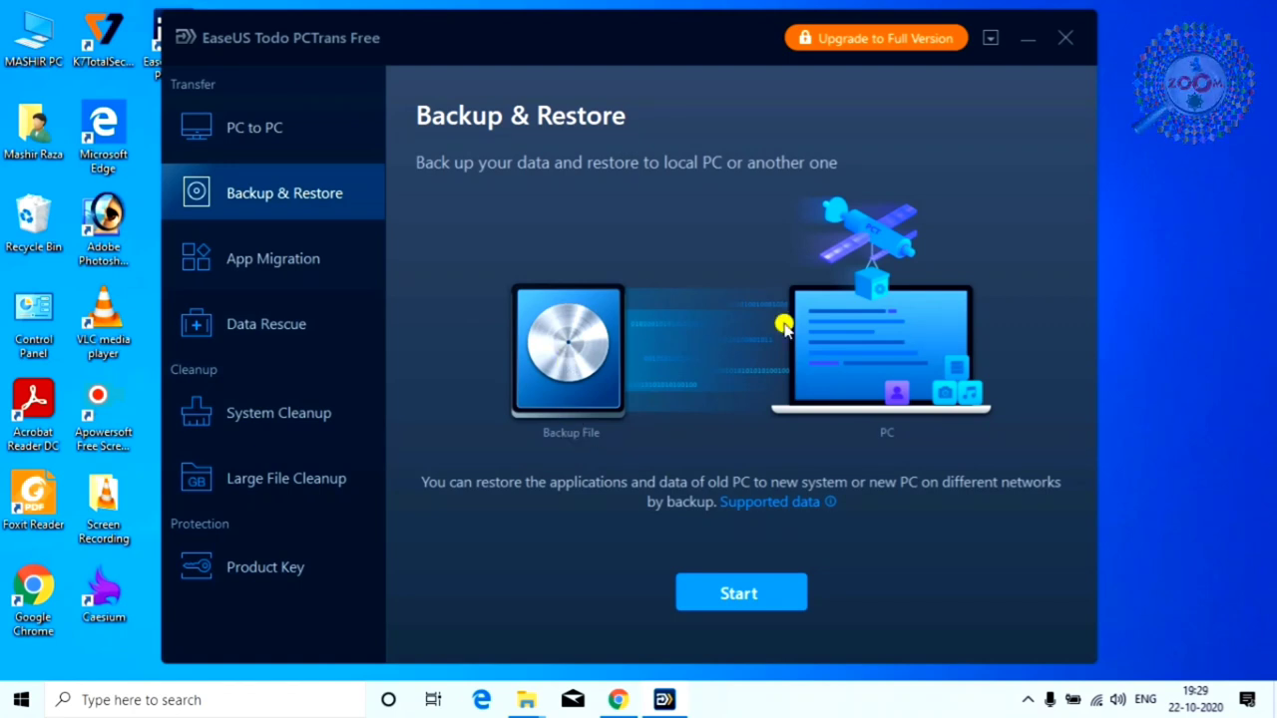
{"action": "left_click", "coordinate": [302, 262]}
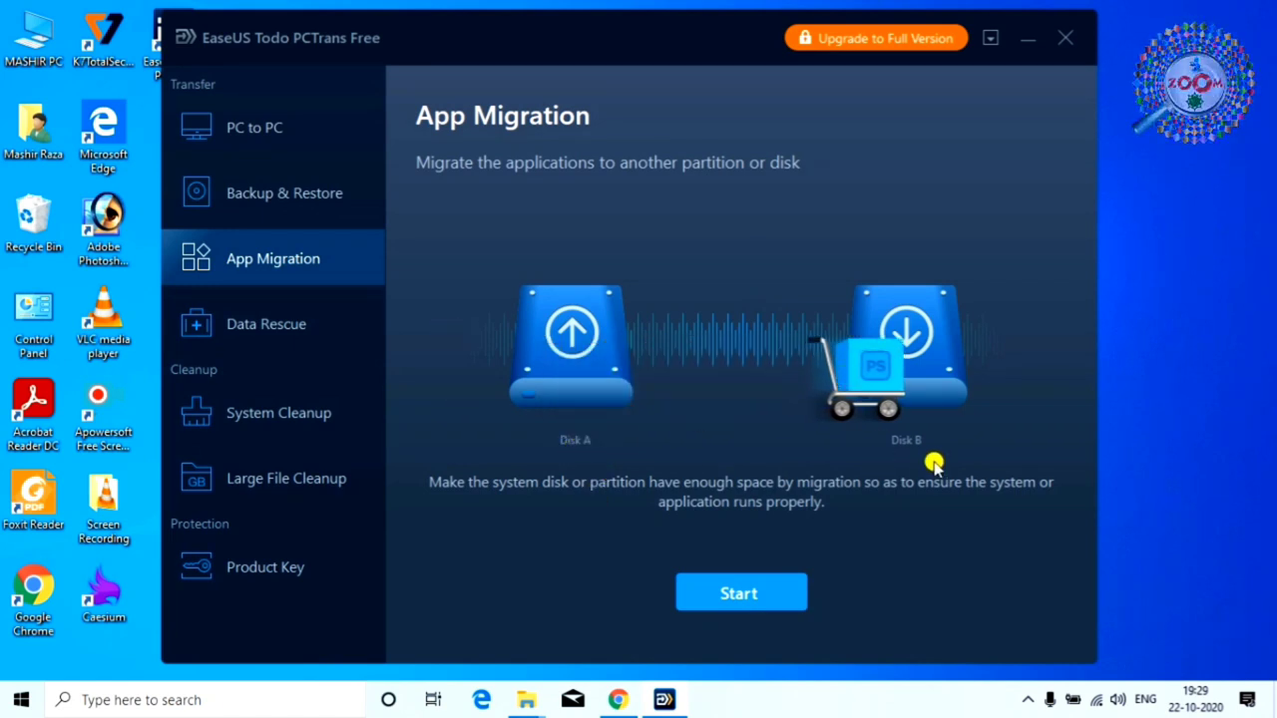
{"action": "left_click", "coordinate": [286, 336]}
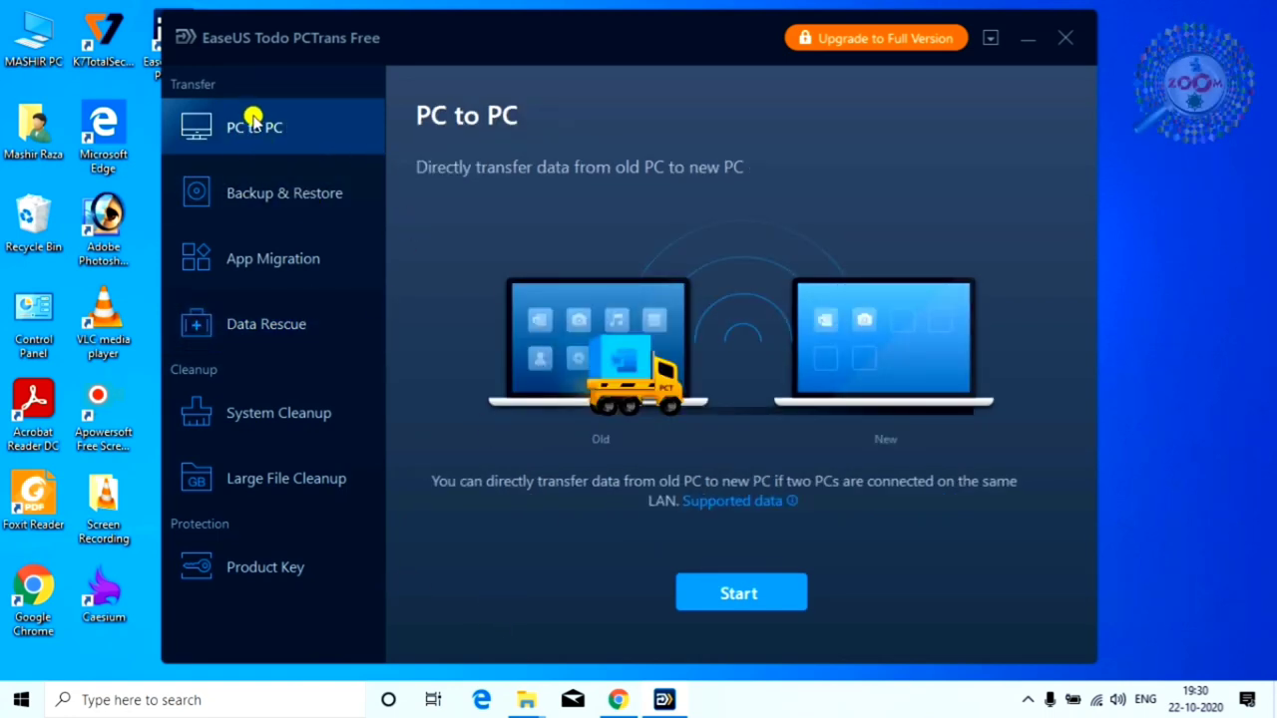
Examine how PC to PC adds a remote computer by IP address or computer name, and return to the feature overview
{"action": "left_click", "coordinate": [747, 595]}
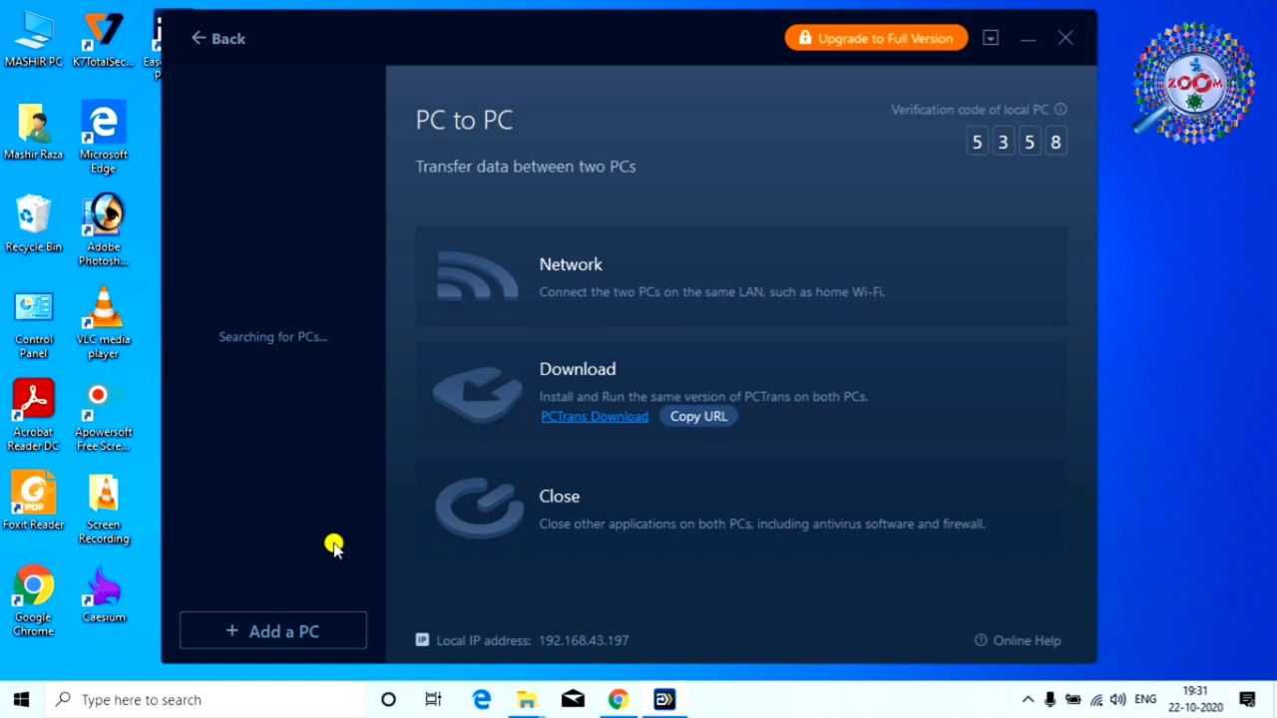
{"action": "left_click", "coordinate": [273, 631]}
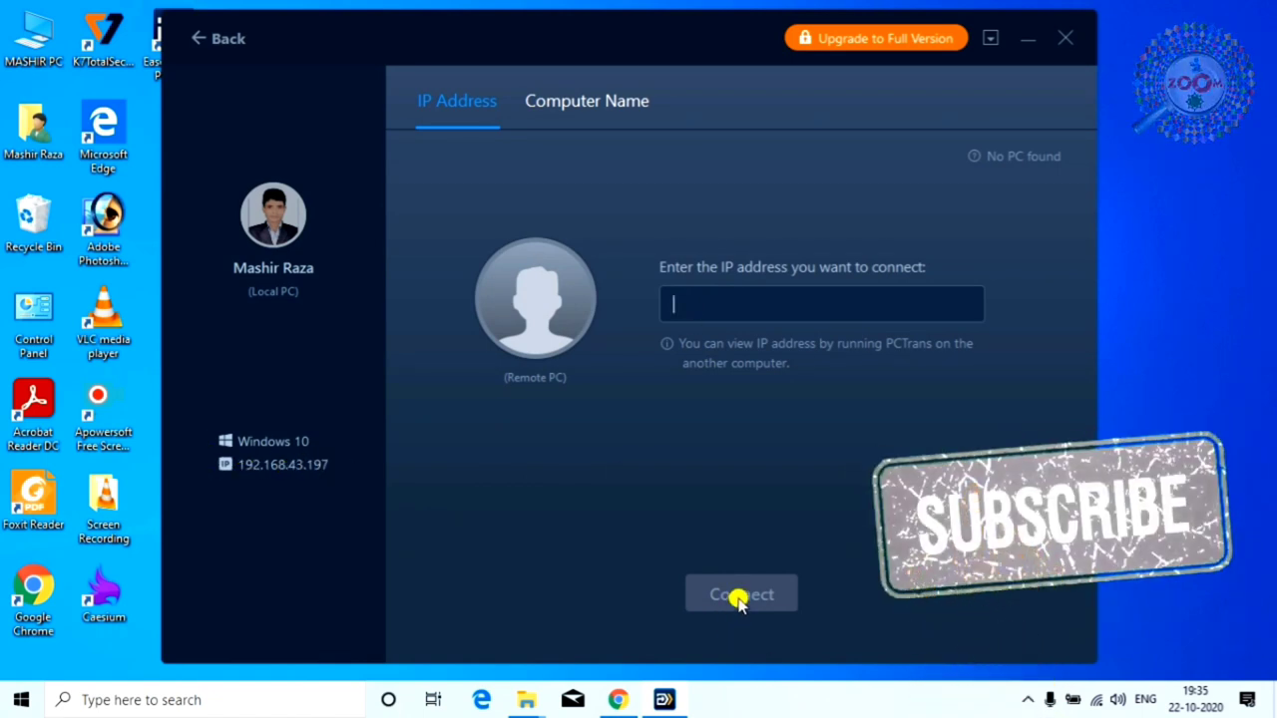
{"action": "left_click", "coordinate": [577, 101]}
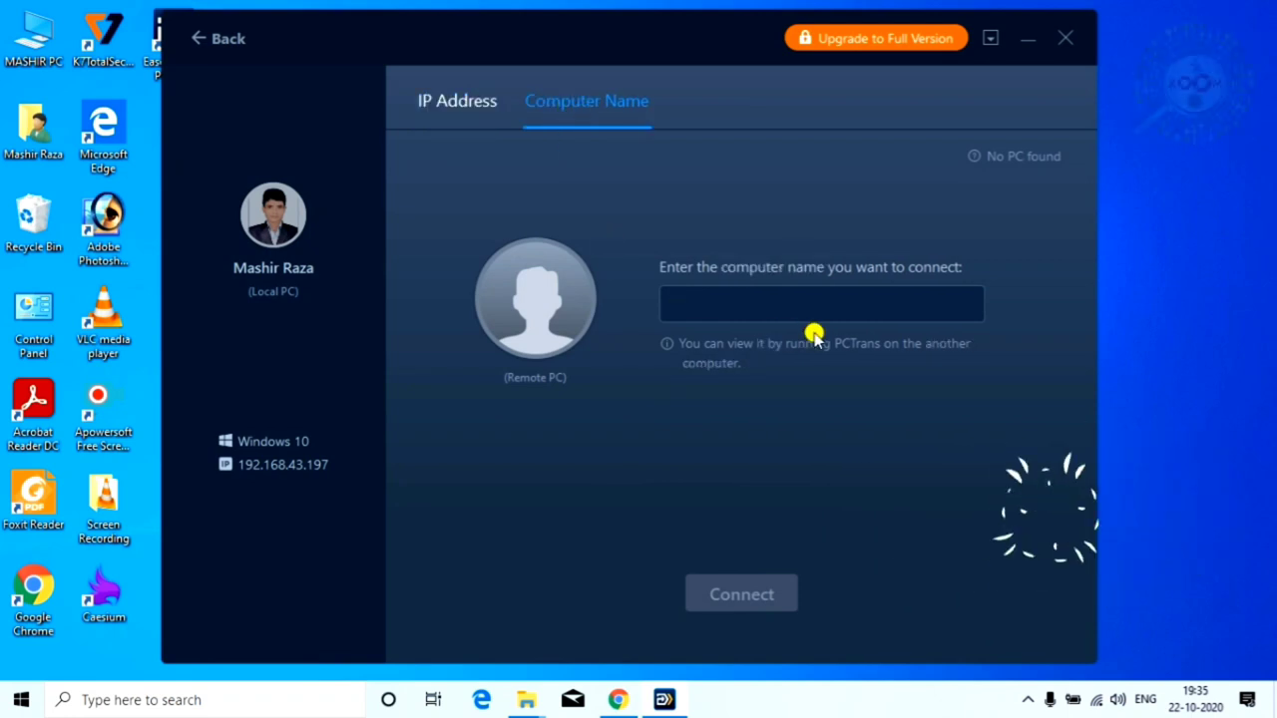
{"action": "left_click", "coordinate": [731, 299]}
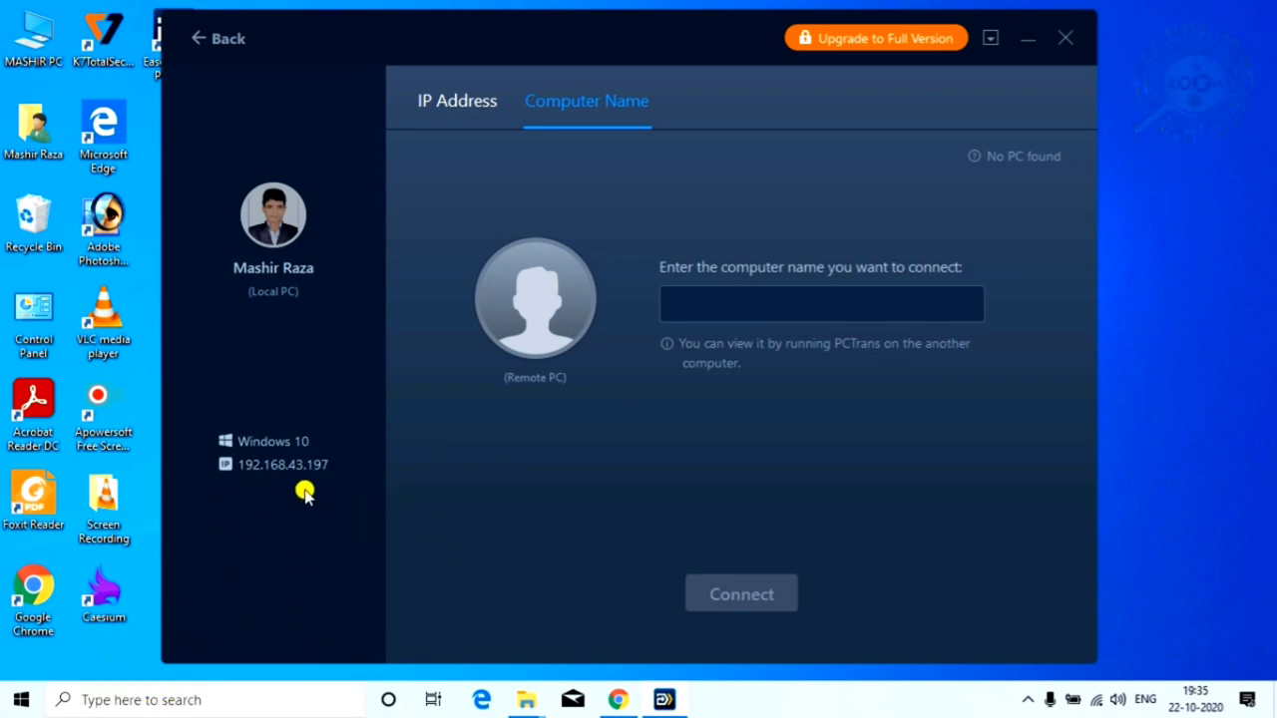
{"action": "left_click", "coordinate": [208, 35]}
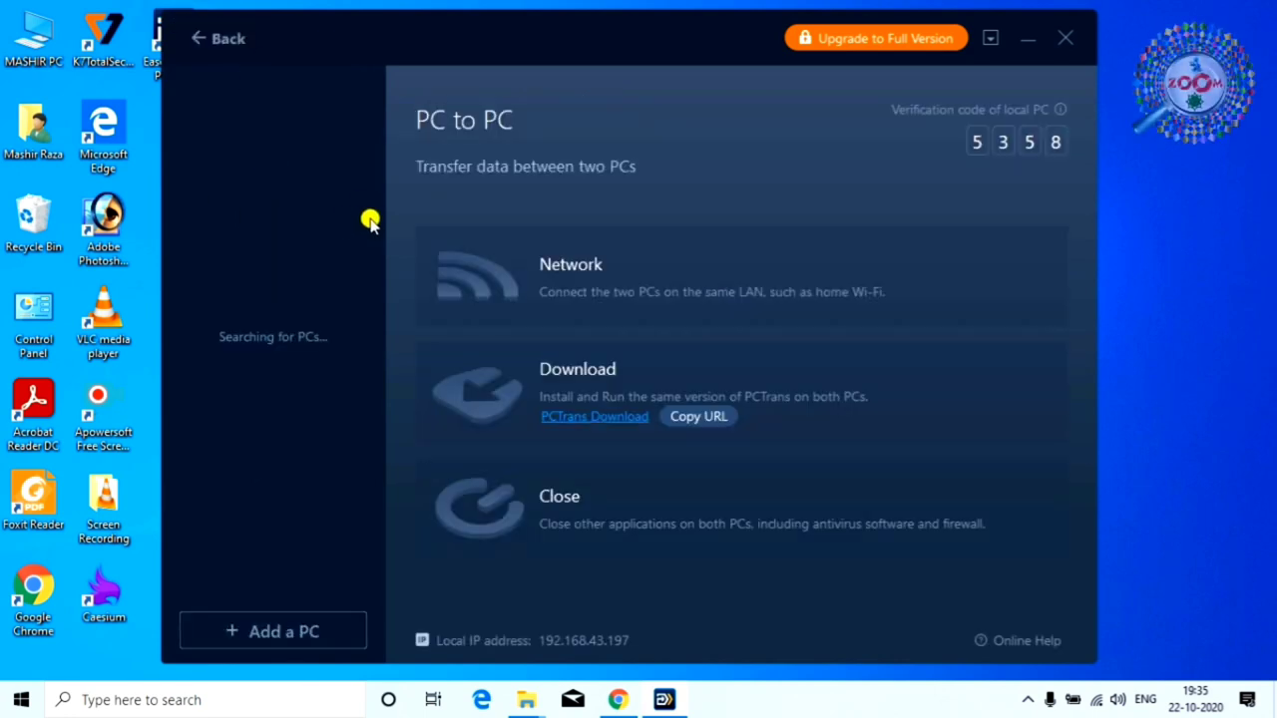
{"action": "left_click", "coordinate": [195, 40]}
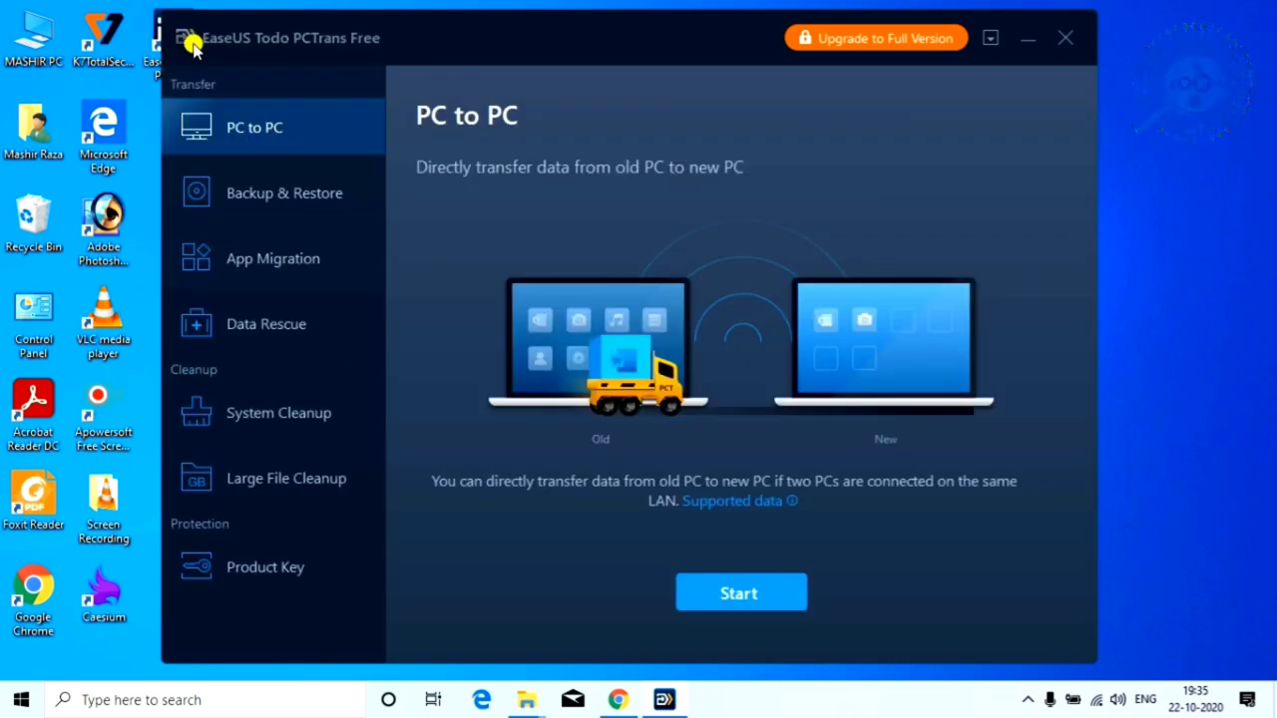
Start a new data backup from the Backup & Restore feature
{"action": "left_click", "coordinate": [277, 195]}
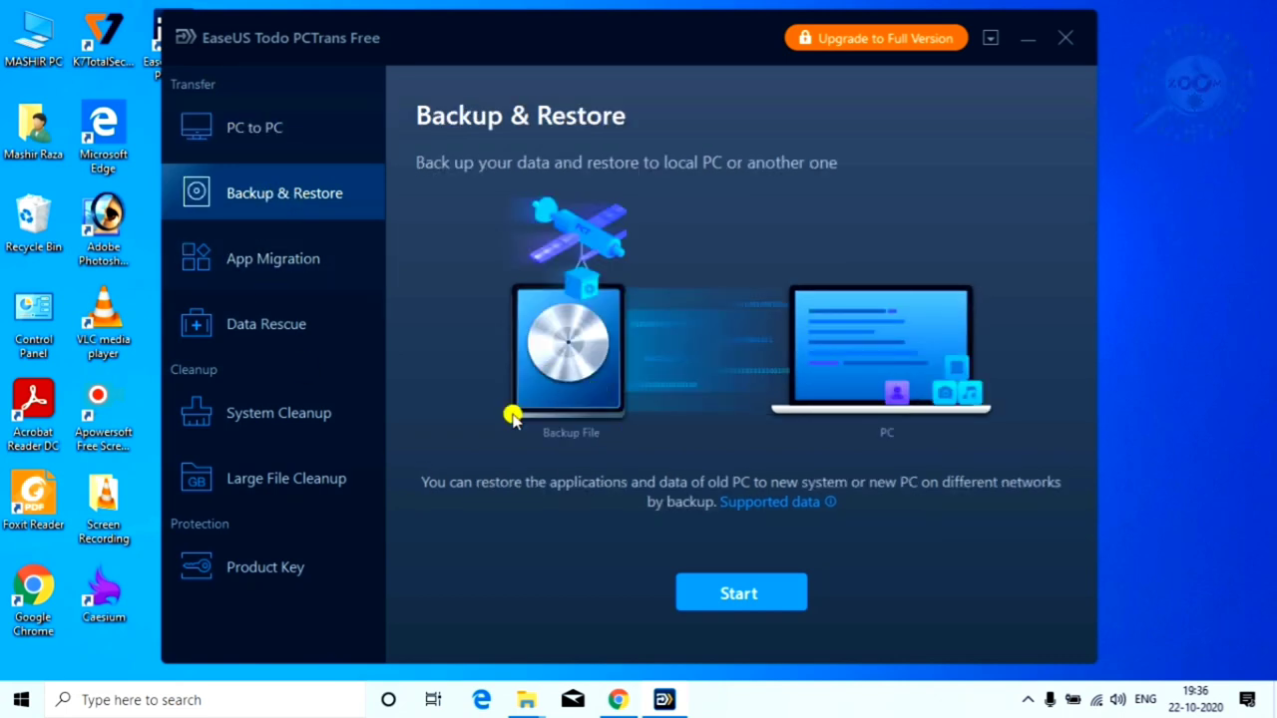
{"action": "left_click", "coordinate": [738, 596]}
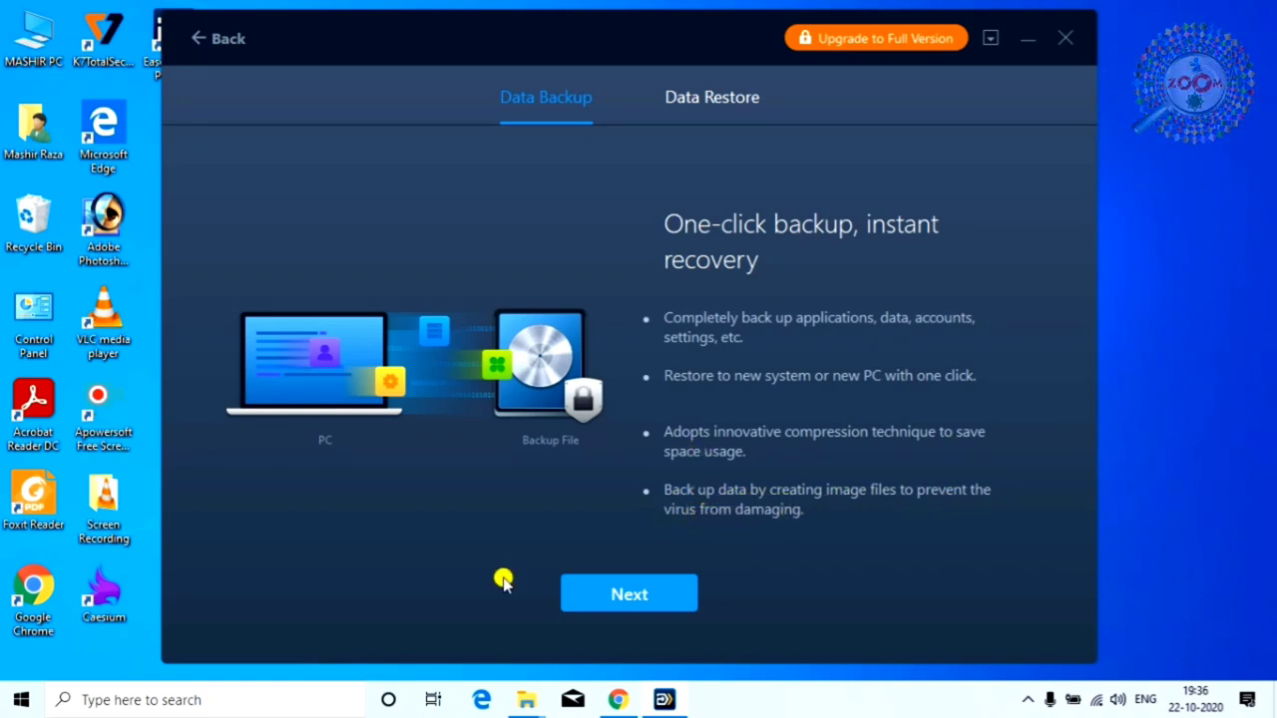
{"action": "left_click", "coordinate": [603, 594]}
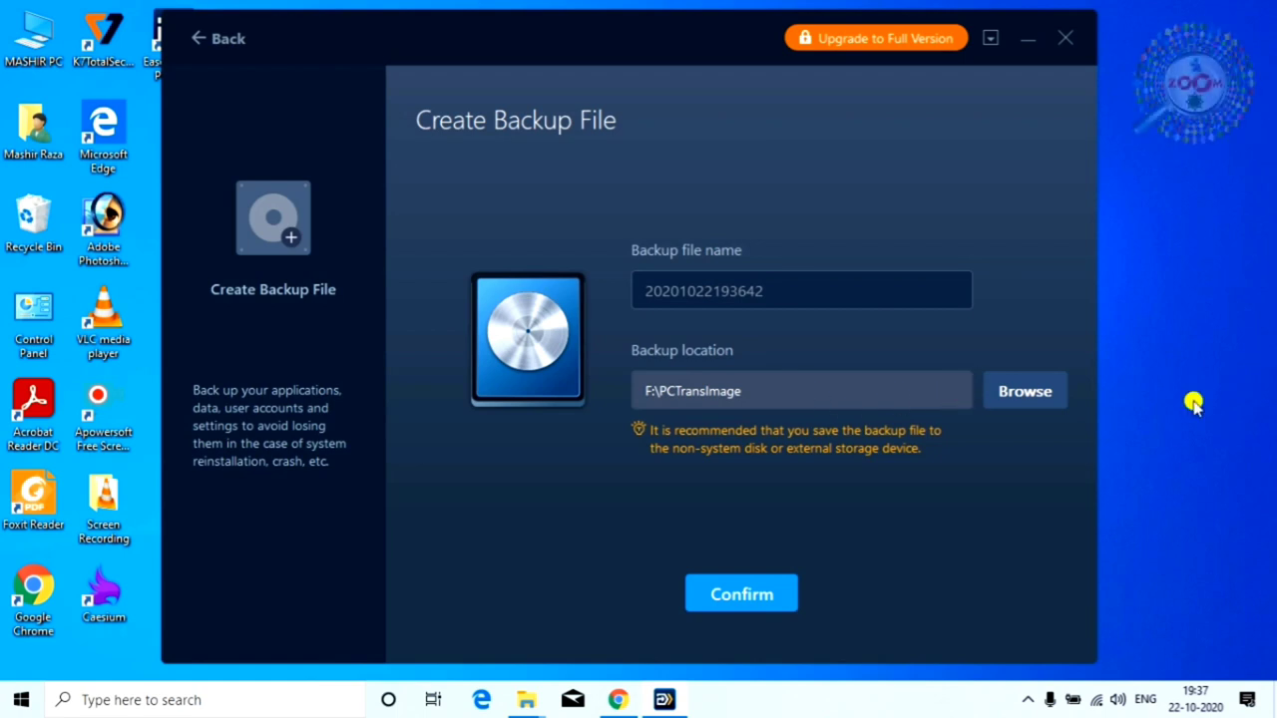
Set the backup location to the sssss folder on Local Disk (F:) and confirm creating the backup file
{"action": "left_click", "coordinate": [1008, 391]}
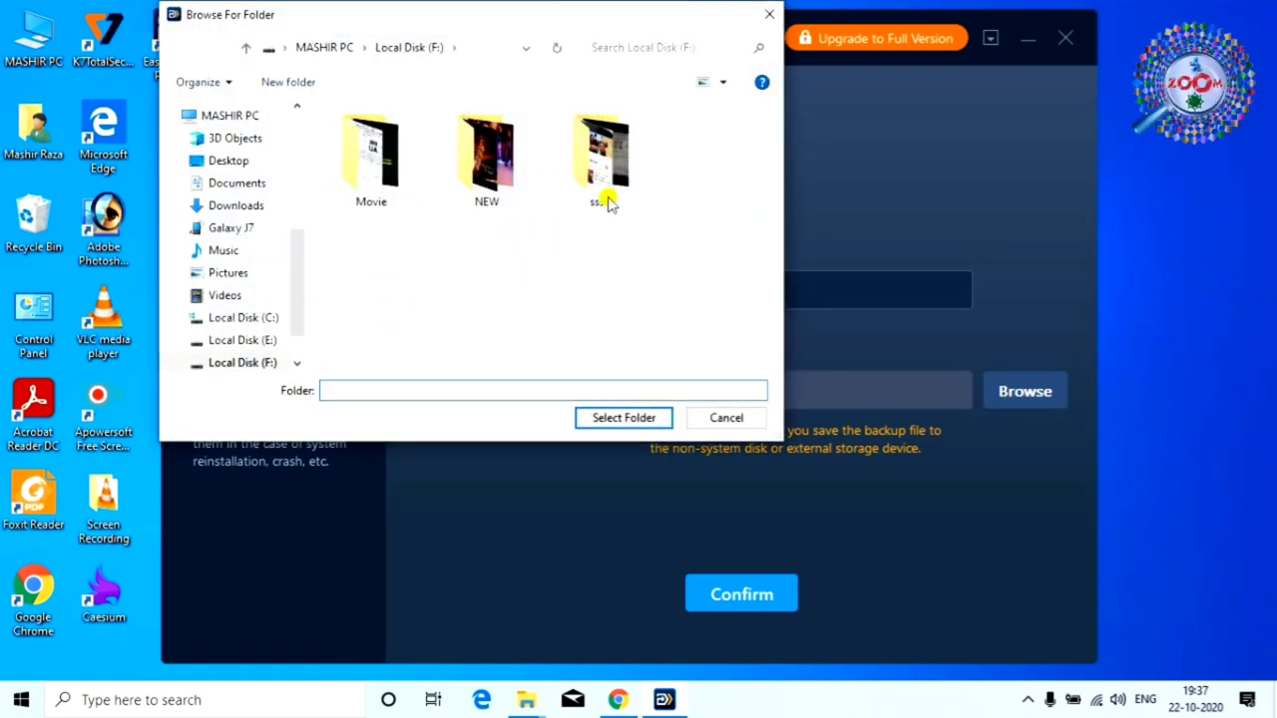
{"action": "double_click", "coordinate": [614, 191]}
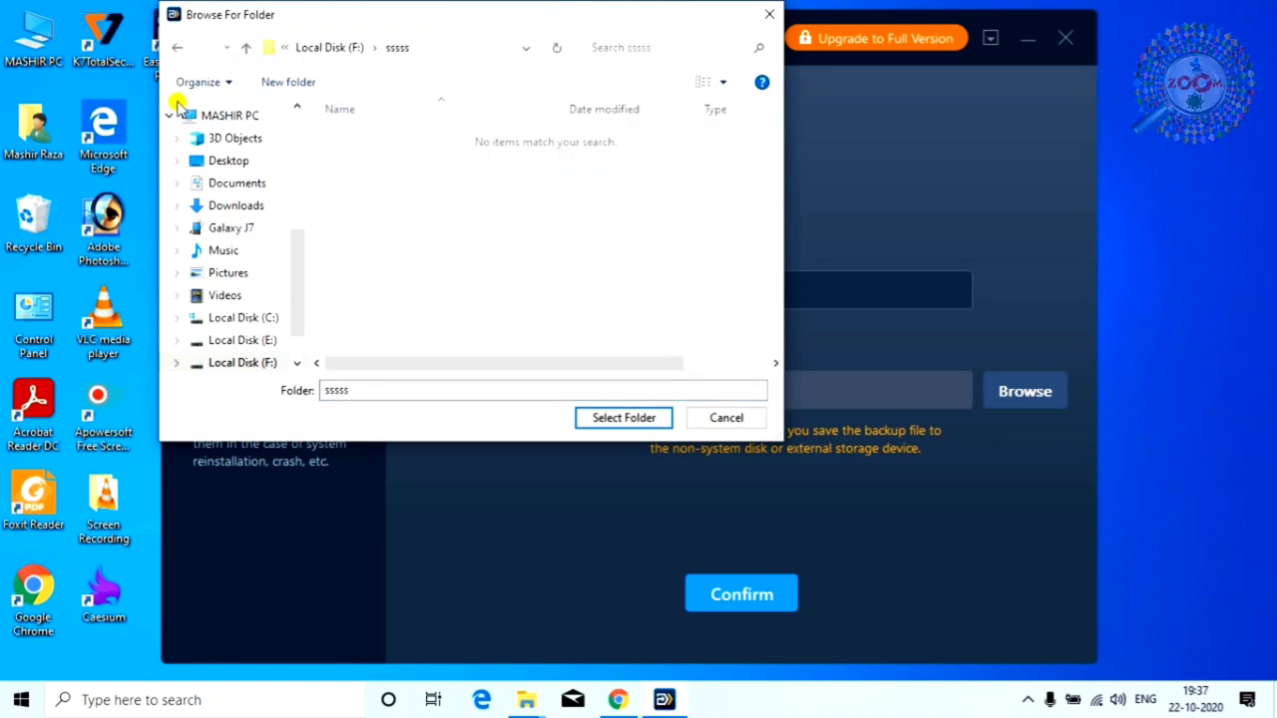
{"action": "left_click", "coordinate": [182, 50]}
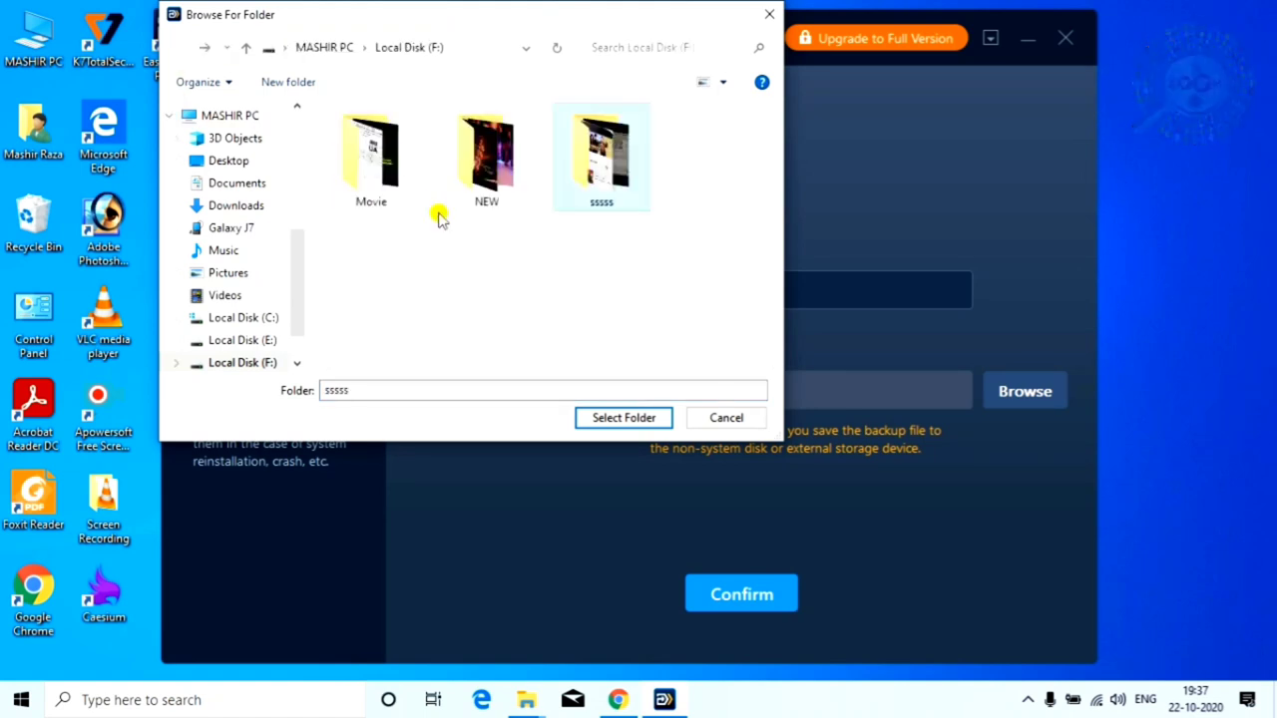
{"action": "left_click", "coordinate": [624, 420]}
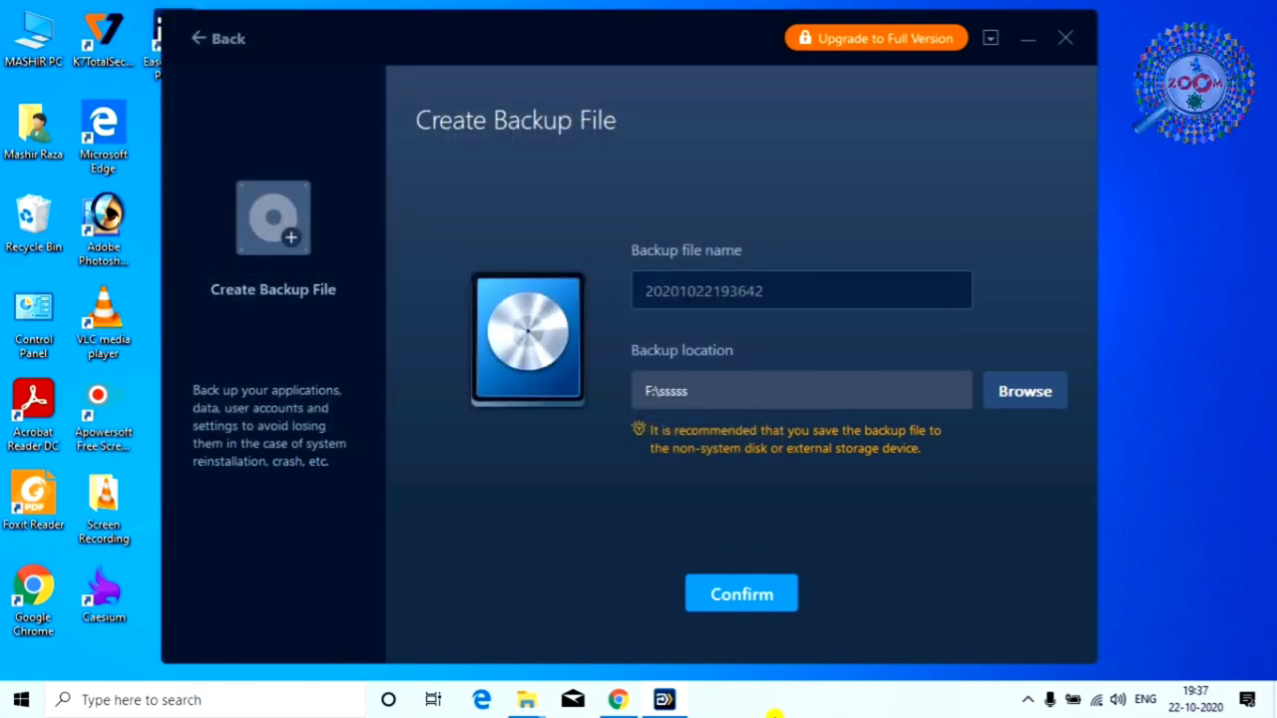
{"action": "left_click", "coordinate": [728, 593]}
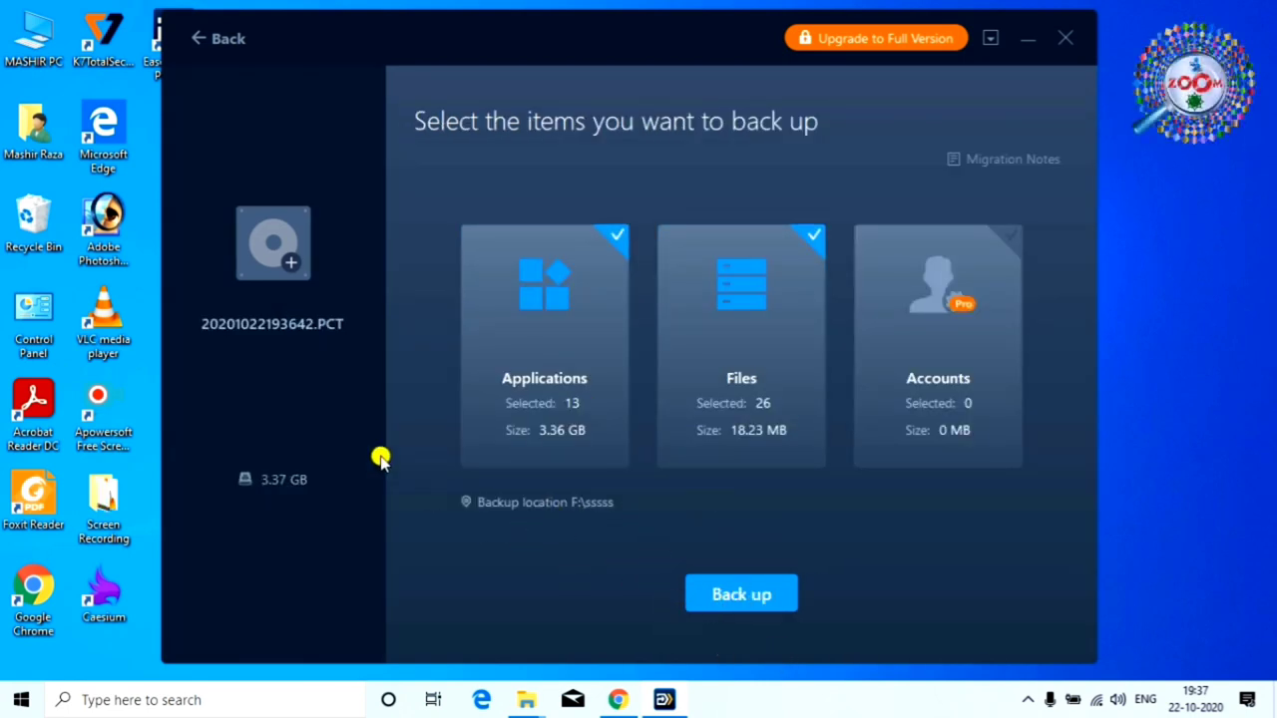
Try to back up only the applications with the Files category excluded, and dismiss the upgrade offer
{"action": "mouse_move", "coordinate": [614, 356]}
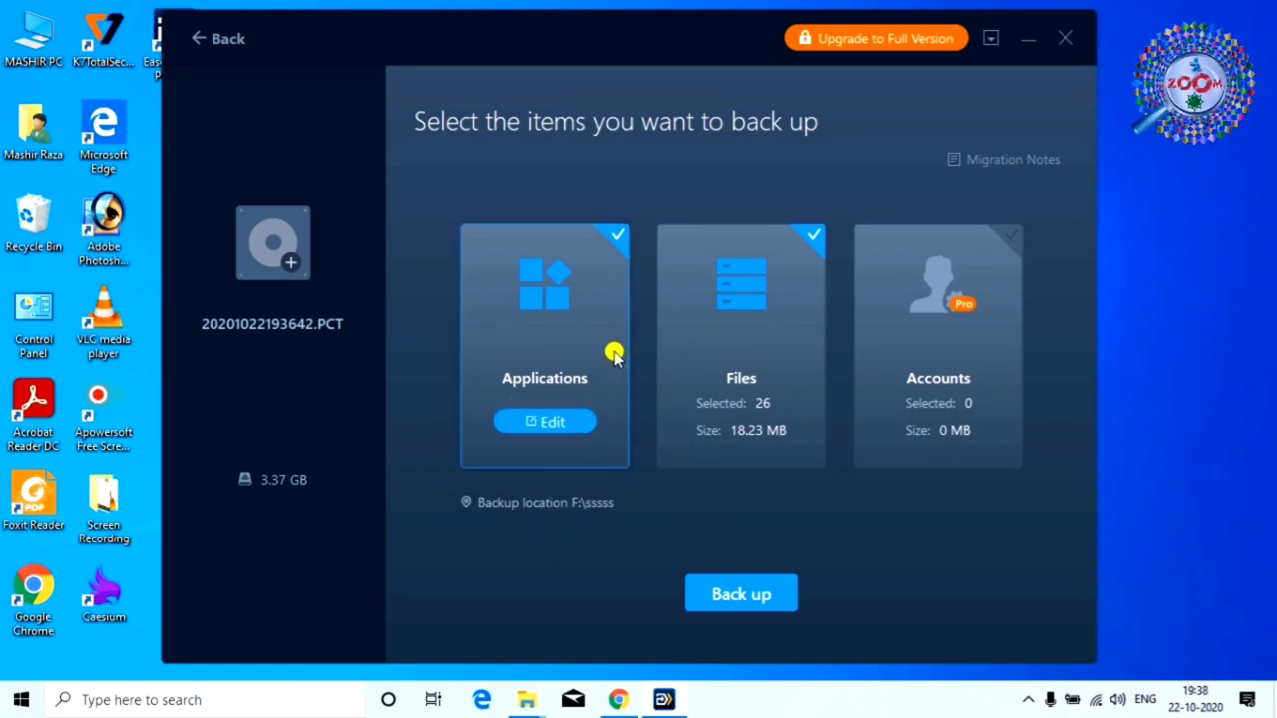
{"action": "mouse_move", "coordinate": [775, 397]}
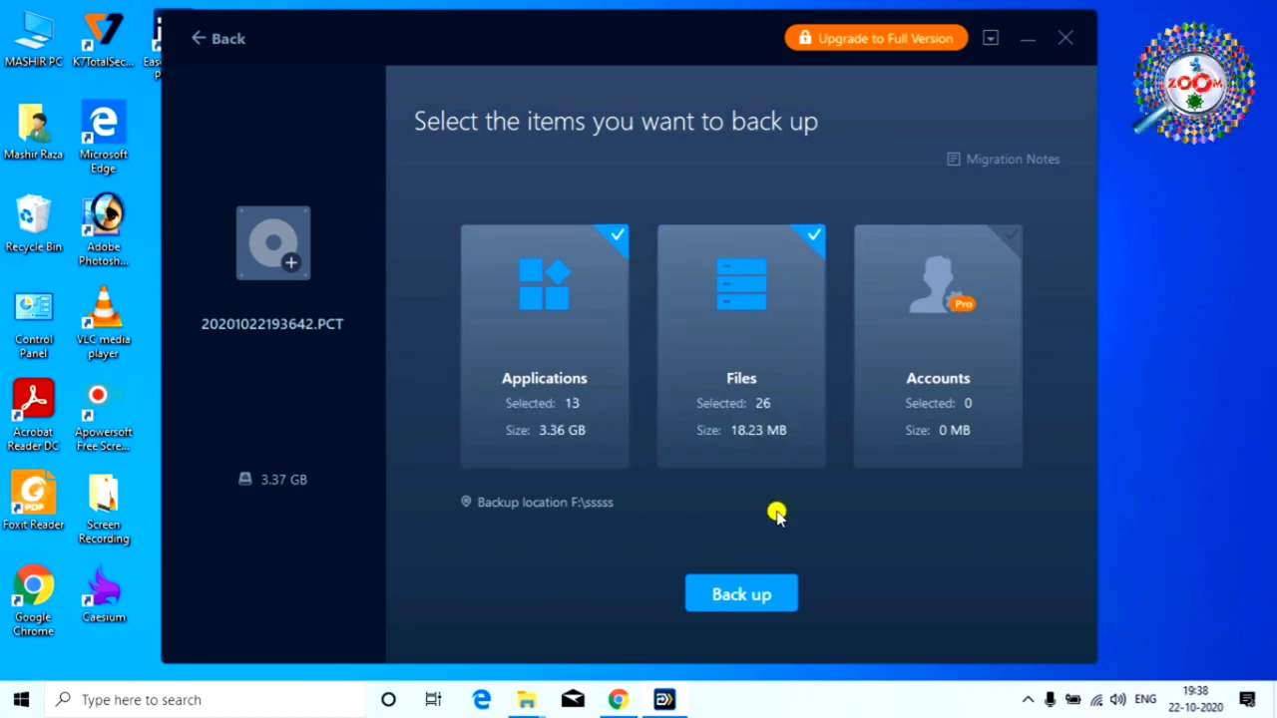
{"action": "mouse_move", "coordinate": [707, 467]}
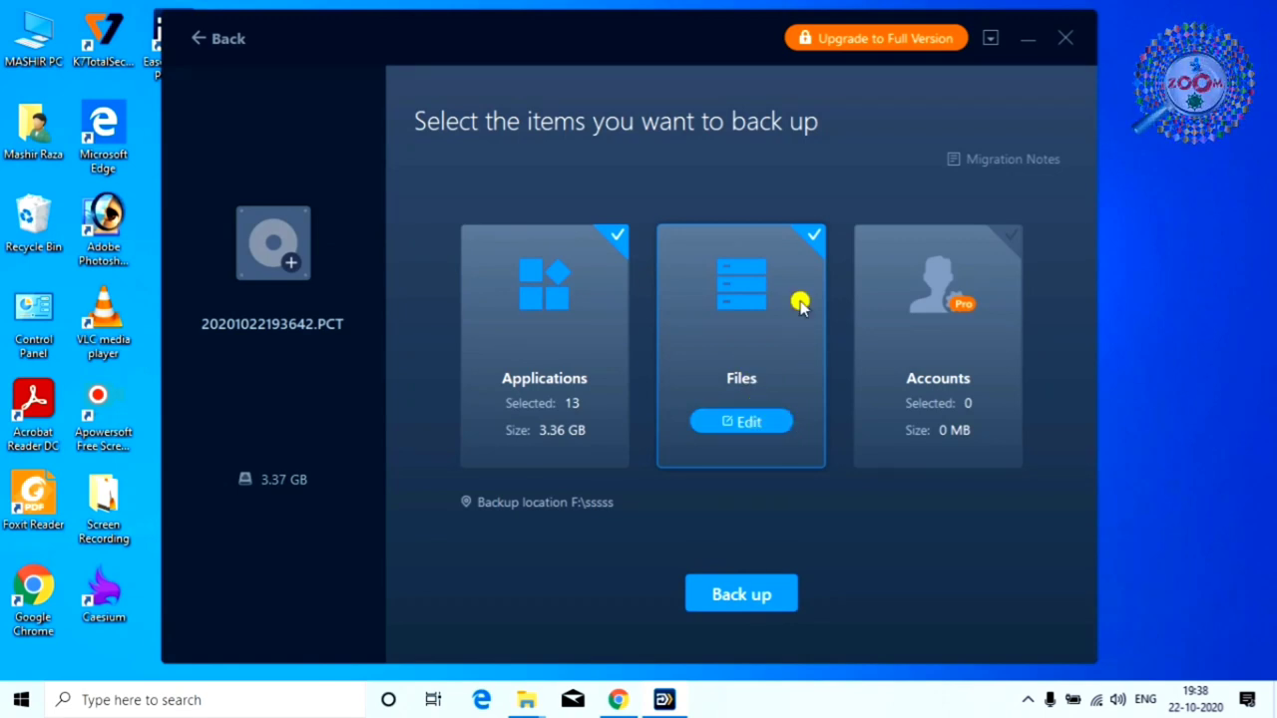
{"action": "left_click", "coordinate": [816, 237]}
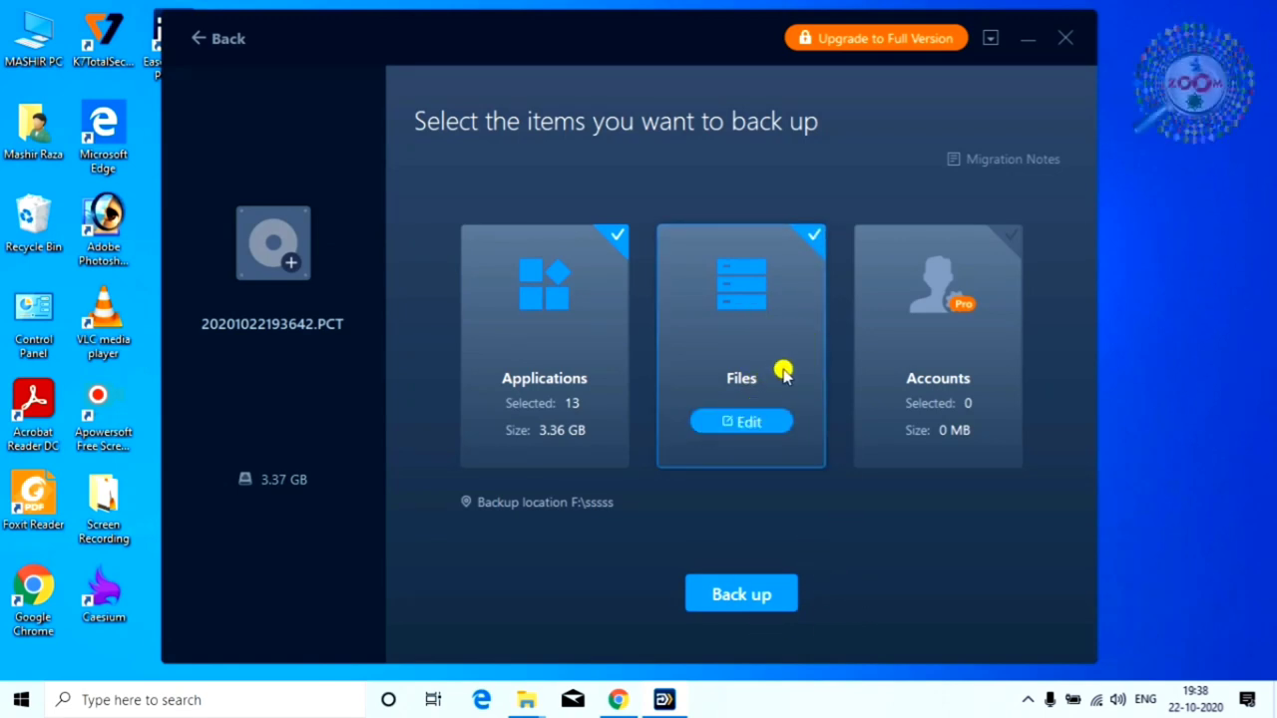
{"action": "mouse_move", "coordinate": [755, 421]}
{"action": "left_click", "coordinate": [804, 317]}
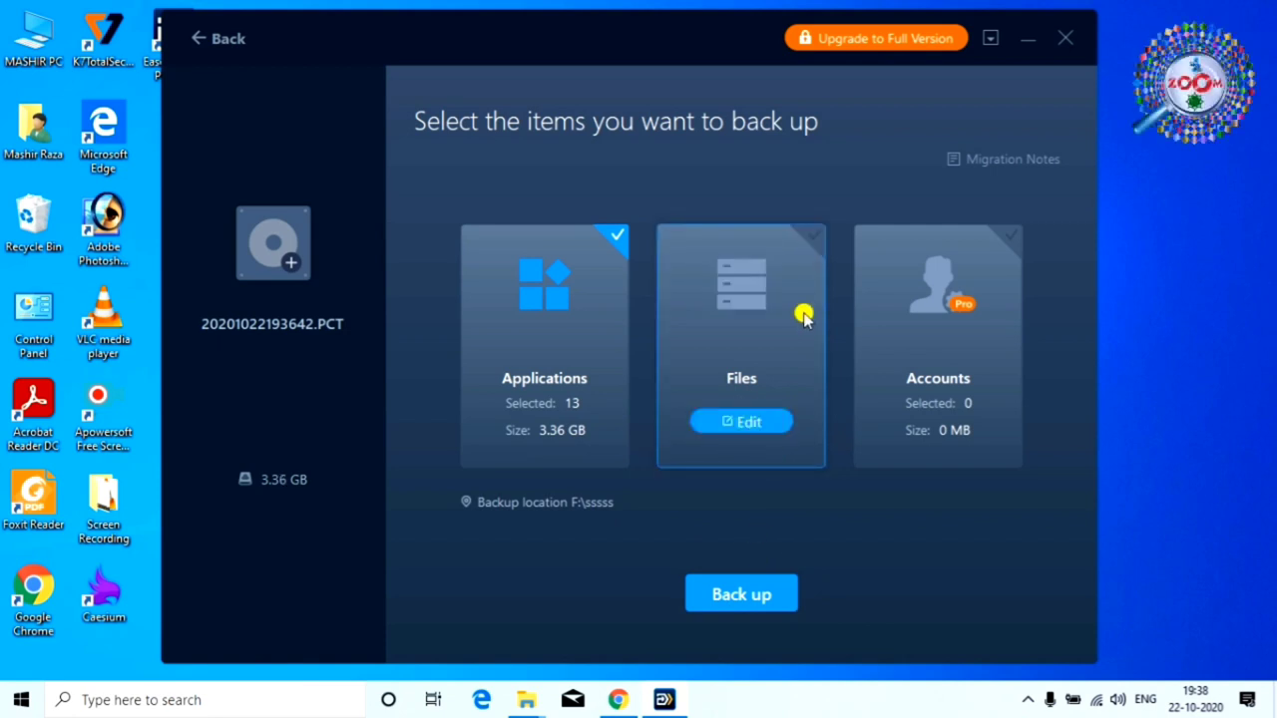
{"action": "left_click", "coordinate": [754, 603]}
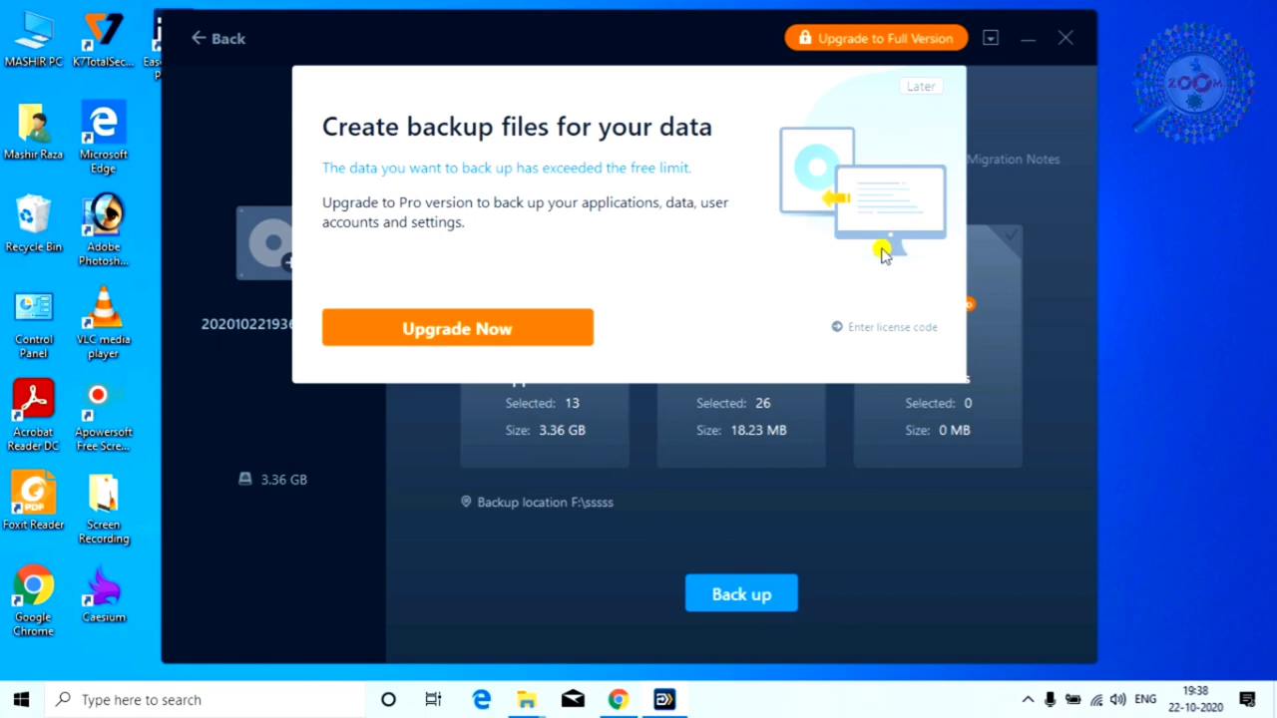
{"action": "left_click", "coordinate": [607, 538]}
Review which desktop, document and disk files are included in the backup, and return to the item categories
{"action": "mouse_move", "coordinate": [712, 362]}
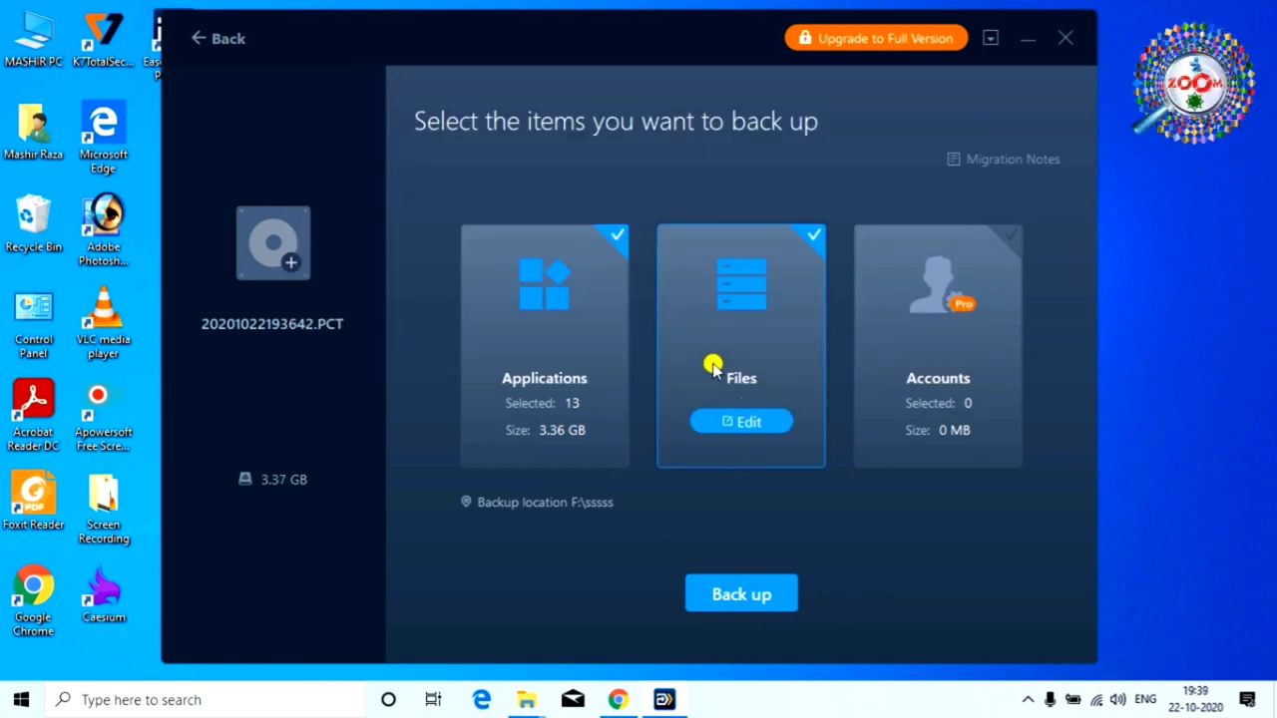
{"action": "left_click", "coordinate": [750, 427]}
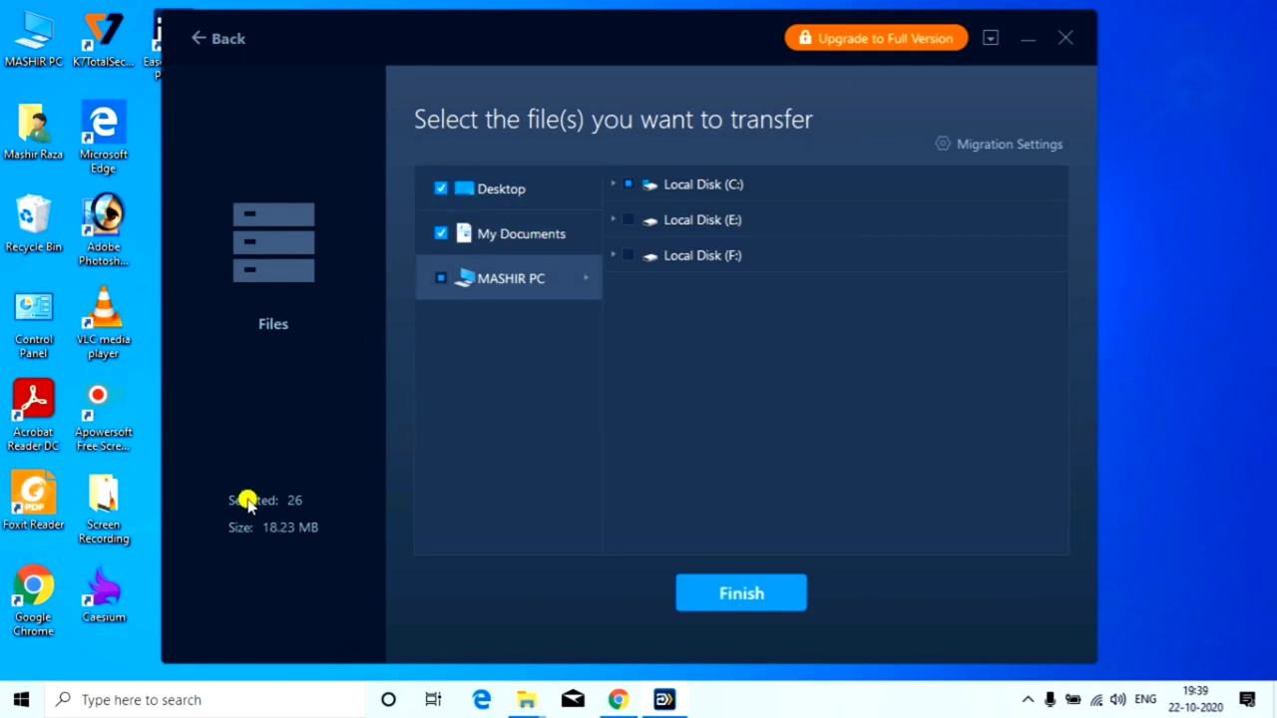
{"action": "left_click", "coordinate": [751, 595]}
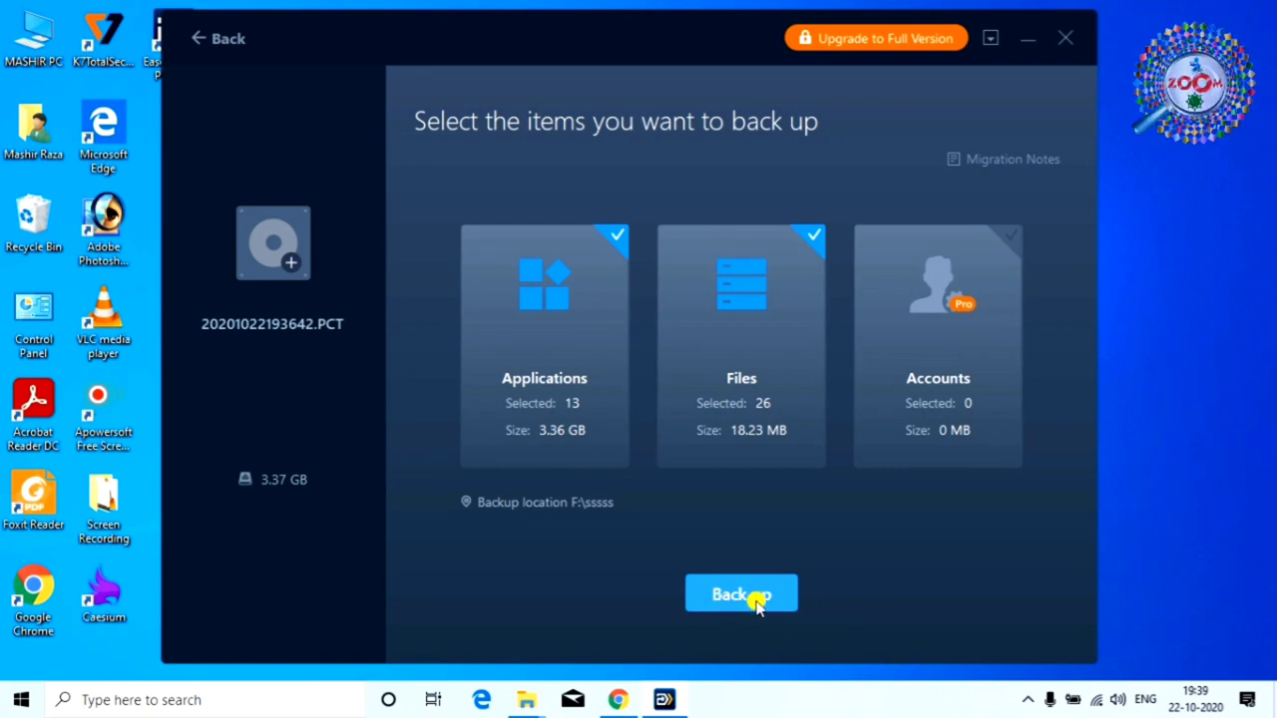
Edit the applications included in the backup, excluding Foxit Reader, Google Chrome and the Apowersoft screen recorder
{"action": "mouse_move", "coordinate": [528, 456]}
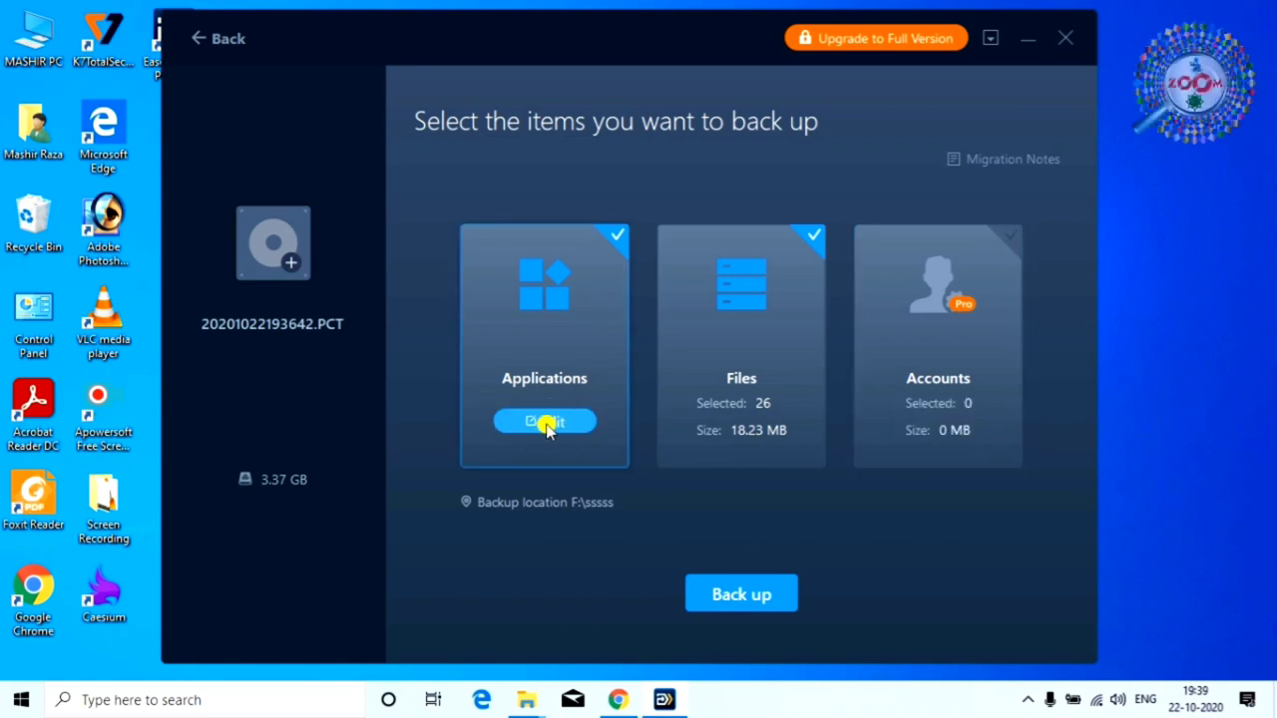
{"action": "left_click", "coordinate": [544, 427]}
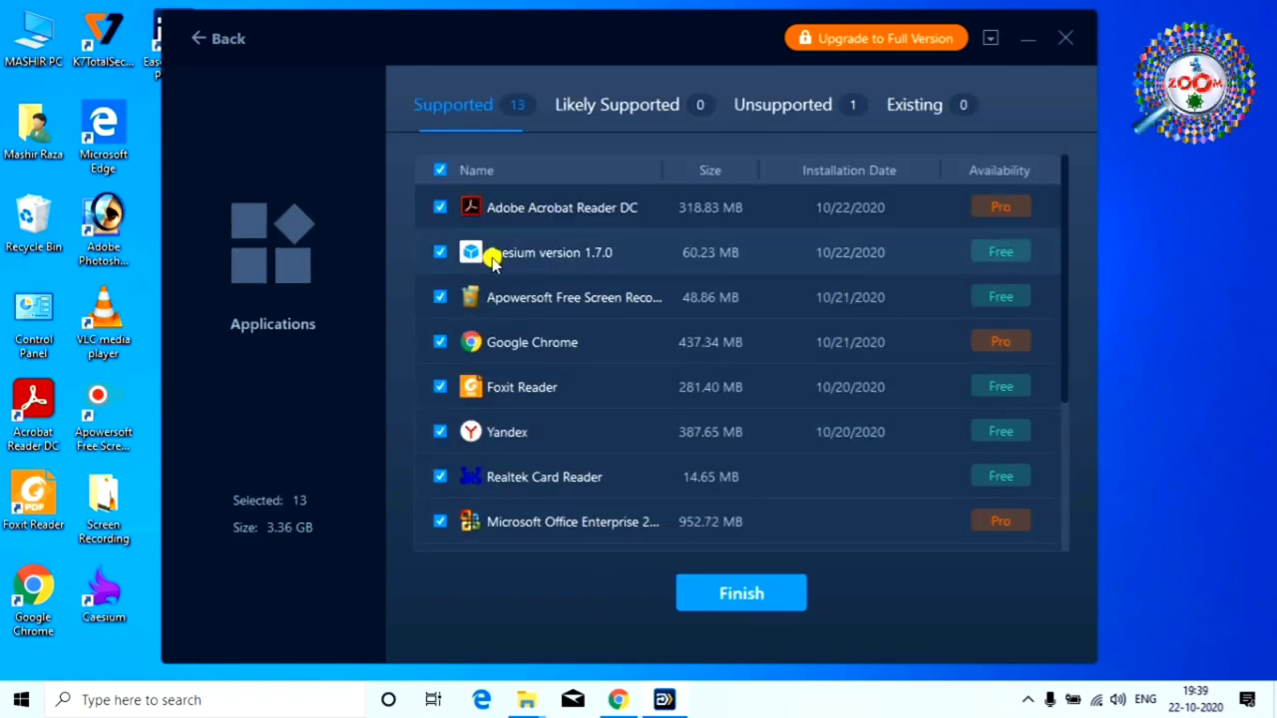
{"action": "scroll", "coordinate": [505, 279], "scroll_direction": "down", "scroll_amount": 3}
{"action": "scroll", "coordinate": [499, 340], "scroll_direction": "up", "scroll_amount": 3}
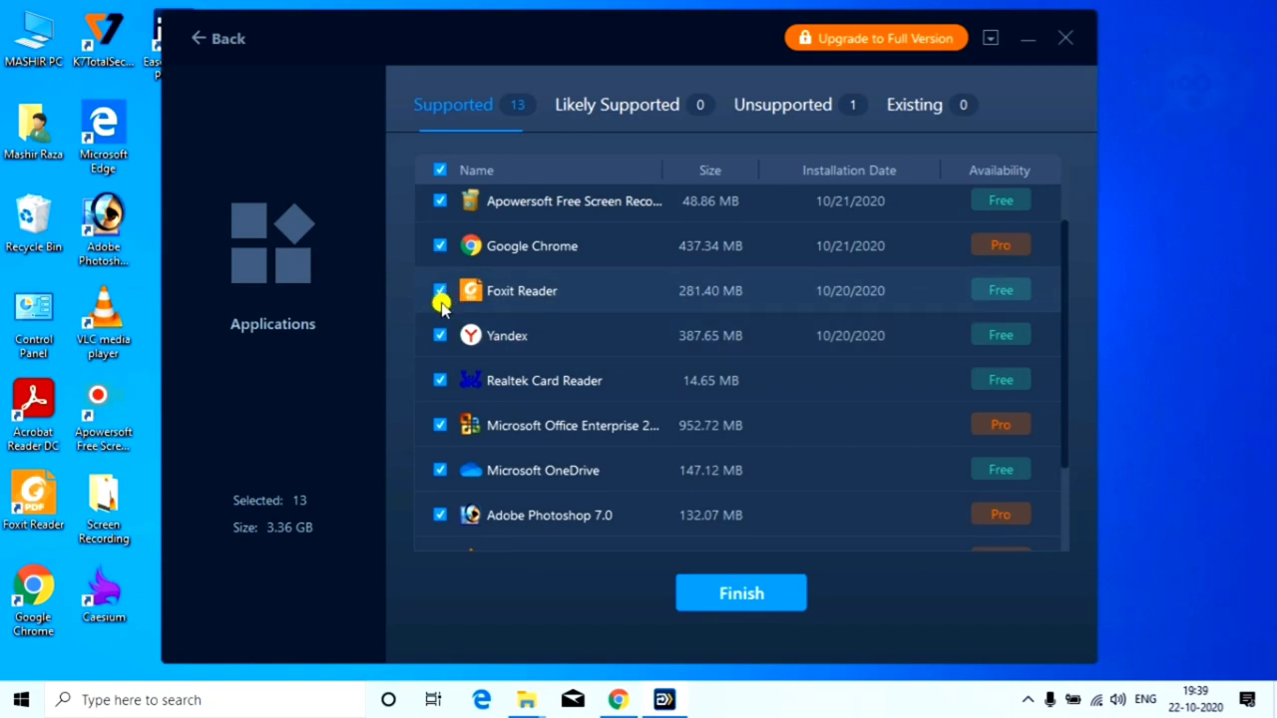
{"action": "left_click", "coordinate": [439, 290]}
{"action": "left_click", "coordinate": [439, 246]}
{"action": "left_click", "coordinate": [439, 201]}
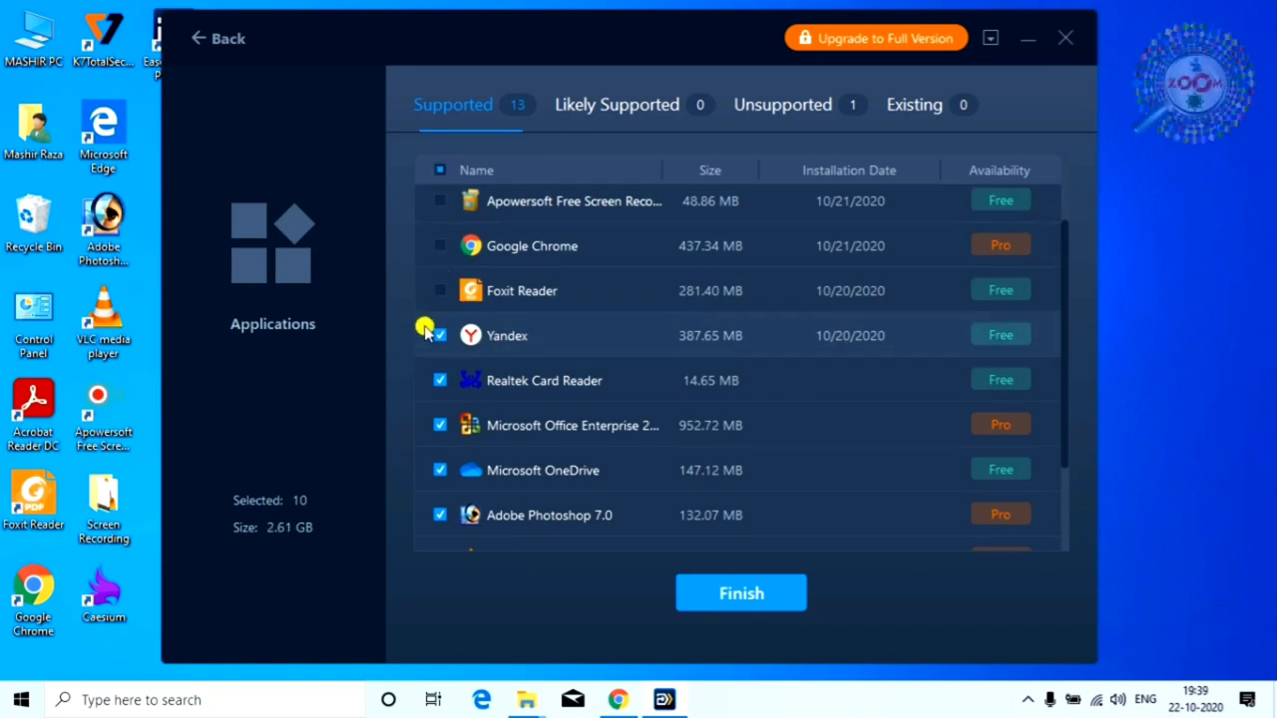
Exclude Realtek Card Reader, Microsoft Office Enterprise, Microsoft OneDrive, Adobe Photoshop 7.0, VLC media player, Vulkan Run Time Libraries and K7TotalSecurity from the backup
{"action": "left_click", "coordinate": [439, 380]}
{"action": "left_click", "coordinate": [439, 425]}
{"action": "left_click", "coordinate": [438, 470]}
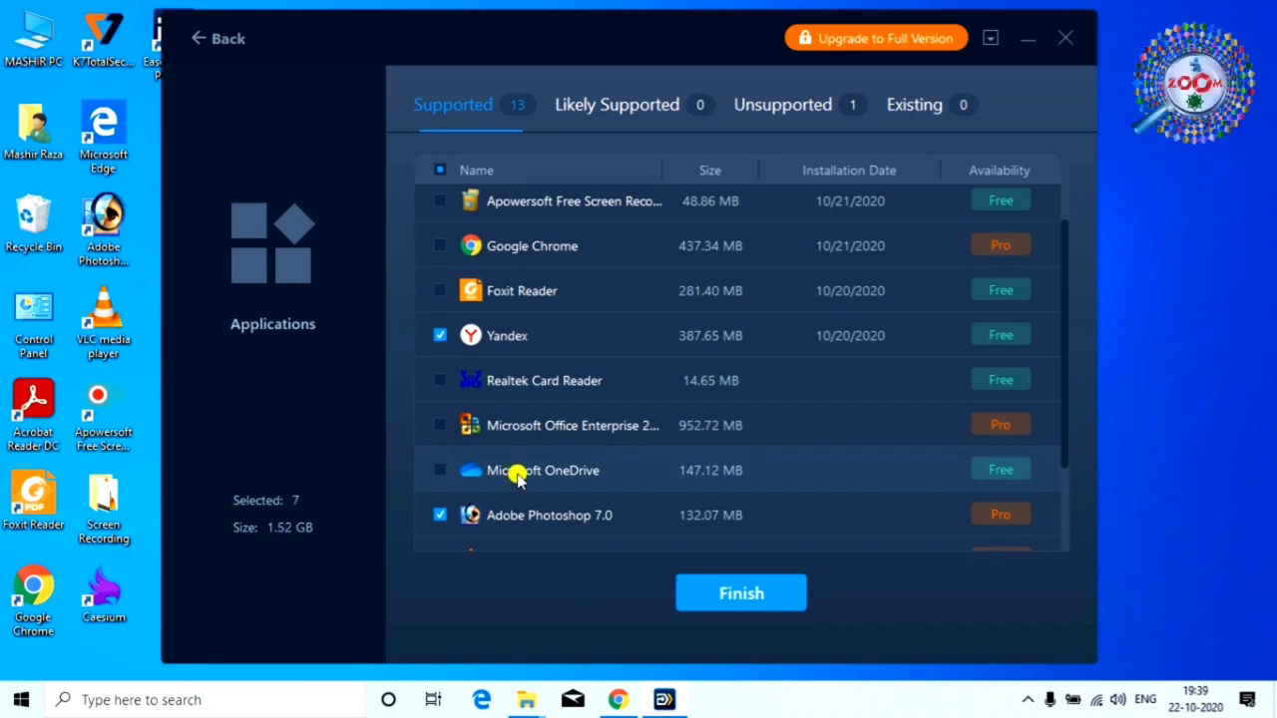
{"action": "scroll", "coordinate": [516, 467], "scroll_direction": "down", "scroll_amount": 3}
{"action": "left_click", "coordinate": [440, 439]}
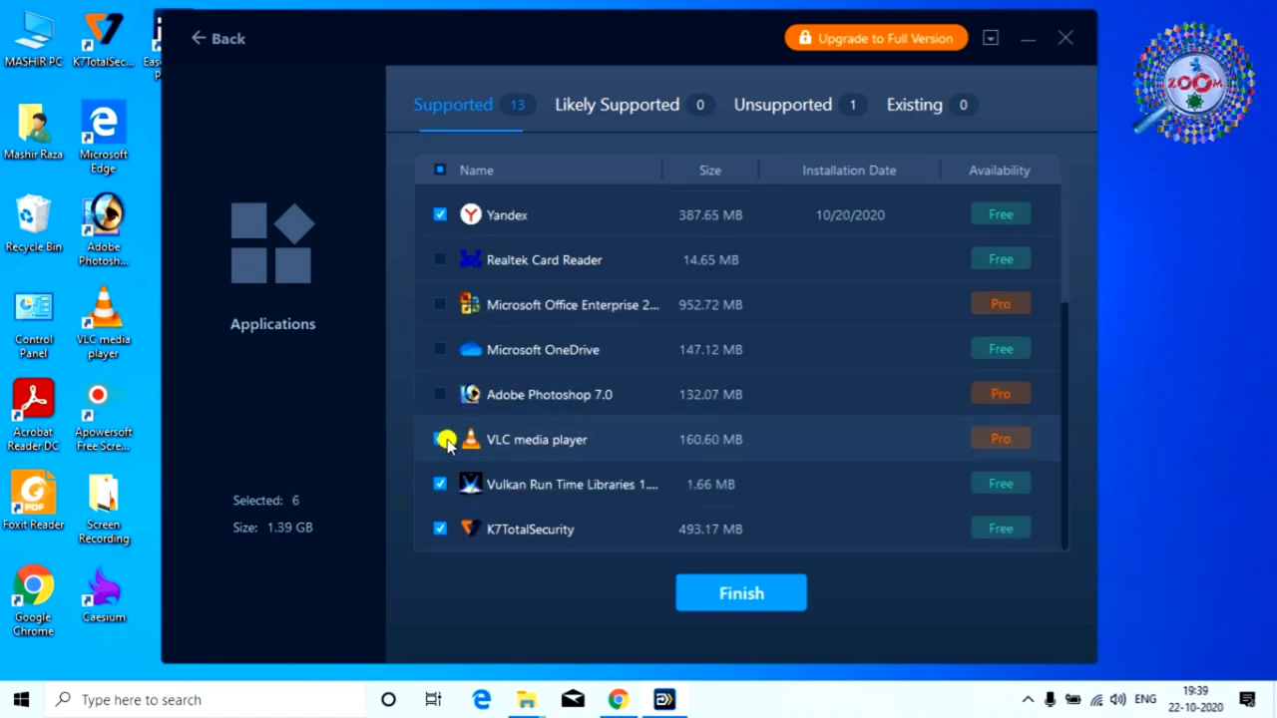
{"action": "left_click", "coordinate": [440, 484]}
{"action": "left_click", "coordinate": [440, 529]}
{"action": "scroll", "coordinate": [574, 461], "scroll_direction": "up", "scroll_amount": 3}
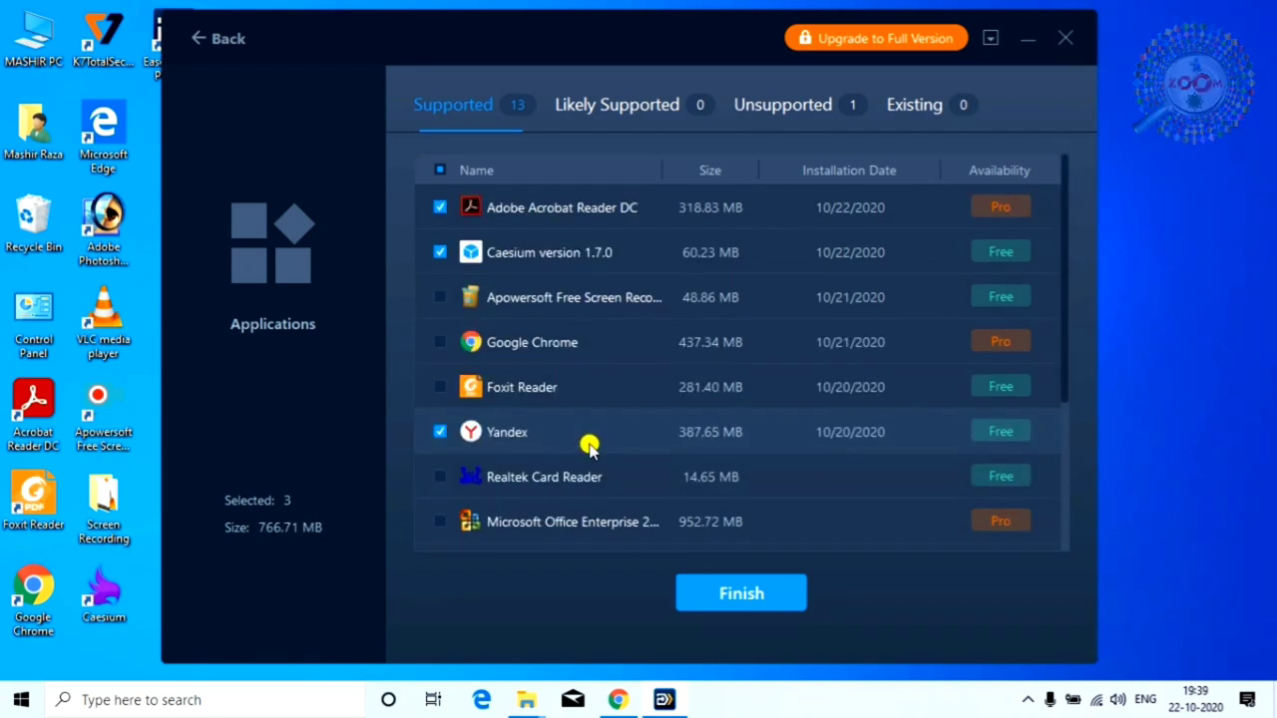
Exclude Caesium version 1.7.0 and Adobe Acrobat Reader DC from the backup, keeping only Yandex, and finish the application selection
{"action": "left_click", "coordinate": [440, 252]}
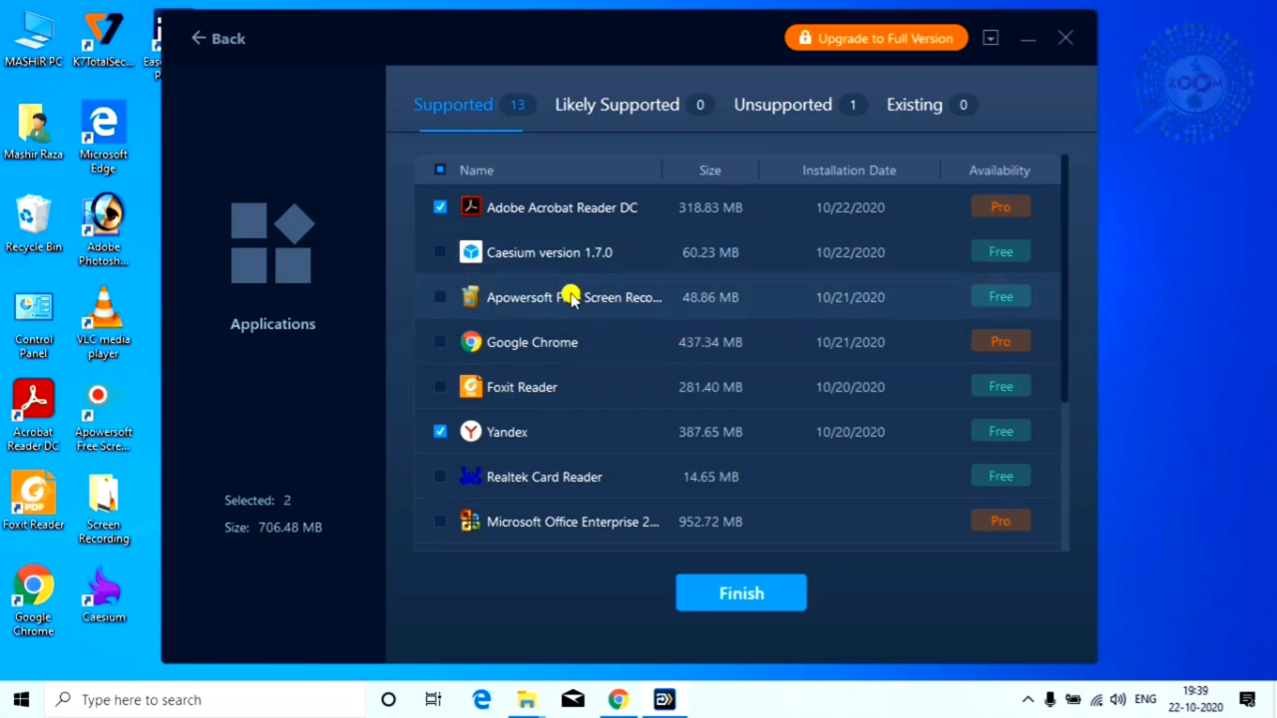
{"action": "left_click", "coordinate": [440, 207]}
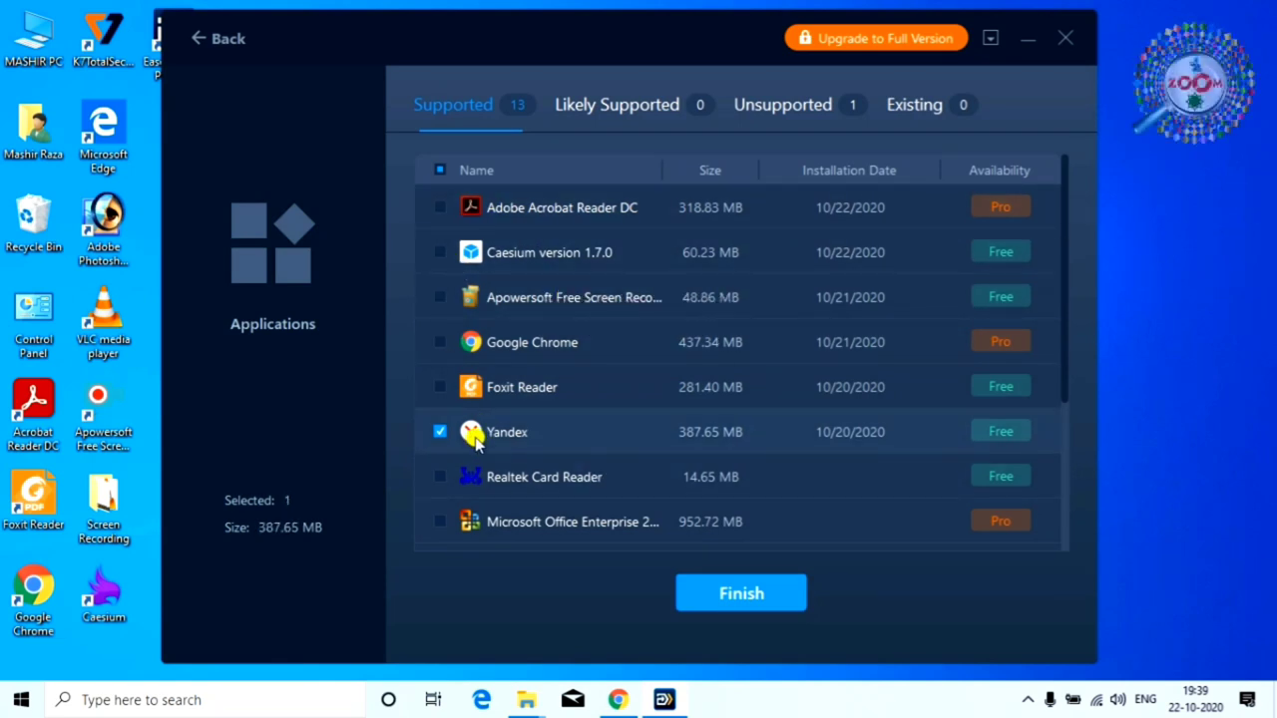
{"action": "left_click", "coordinate": [757, 595]}
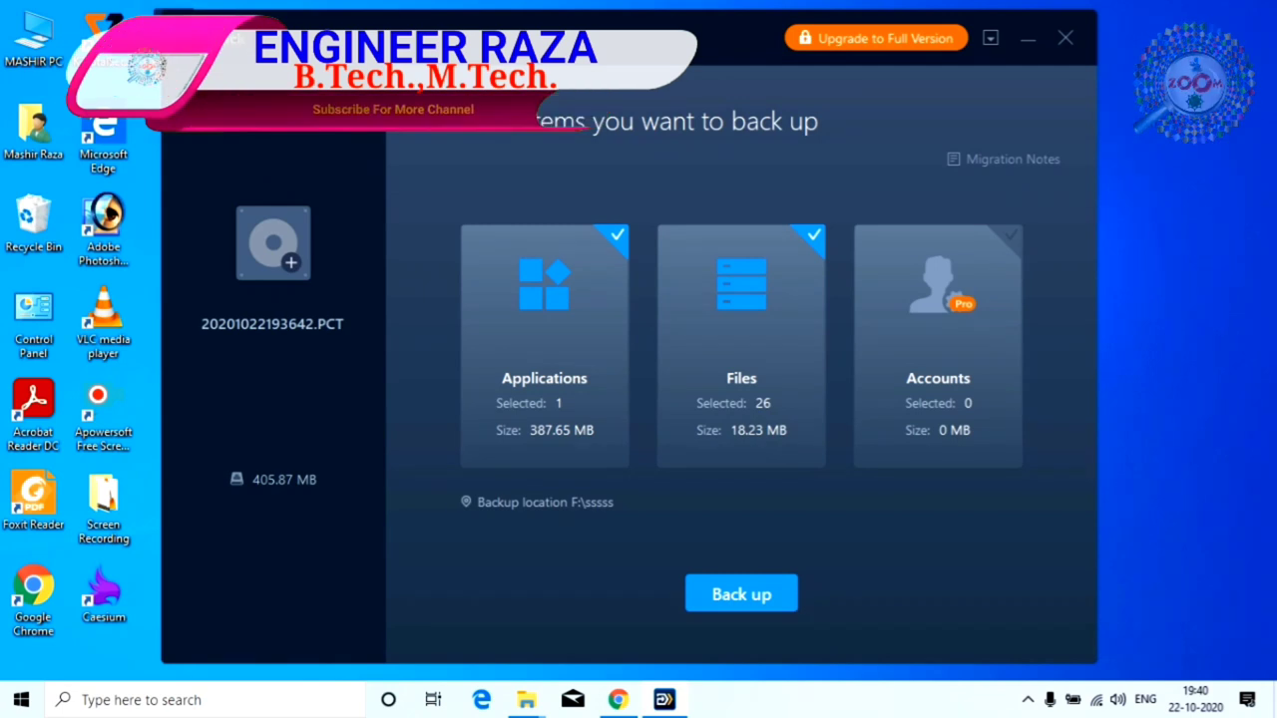
Leave the backup setup, start Data Restore and browse F:\sssss for an existing backup file, cancelling the file chooser
{"action": "left_click", "coordinate": [742, 594]}
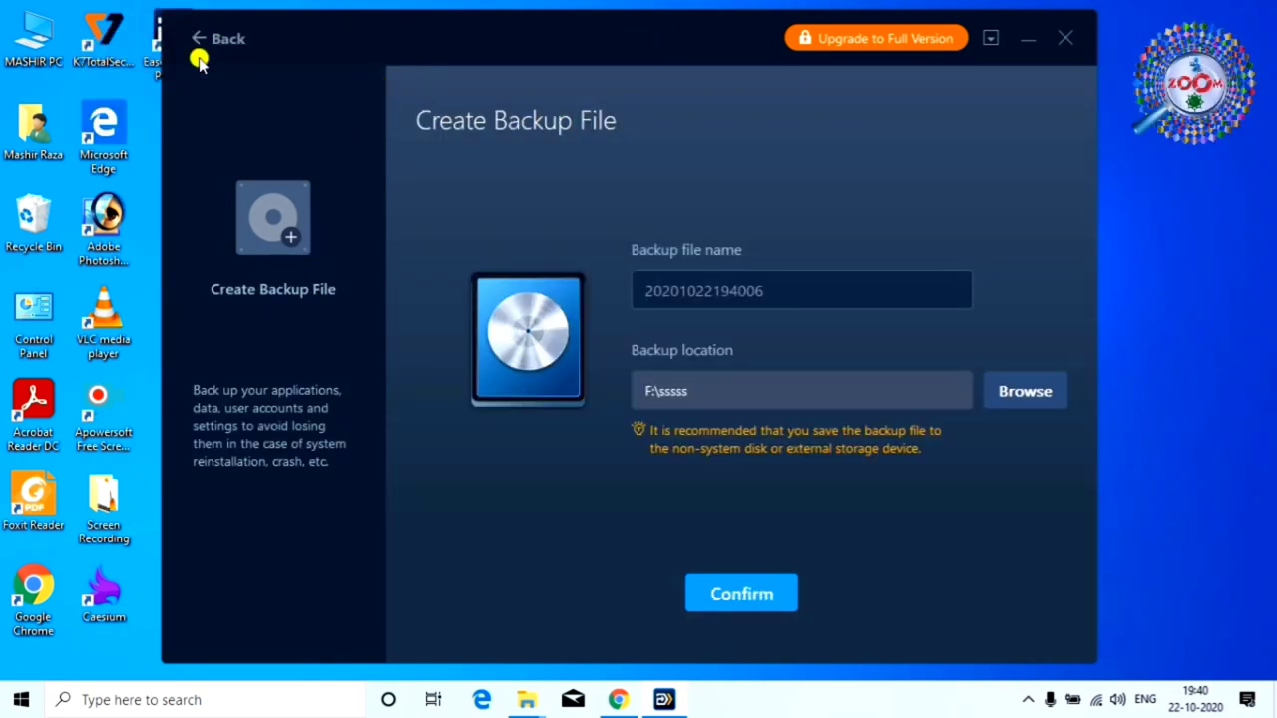
{"action": "left_click", "coordinate": [200, 58]}
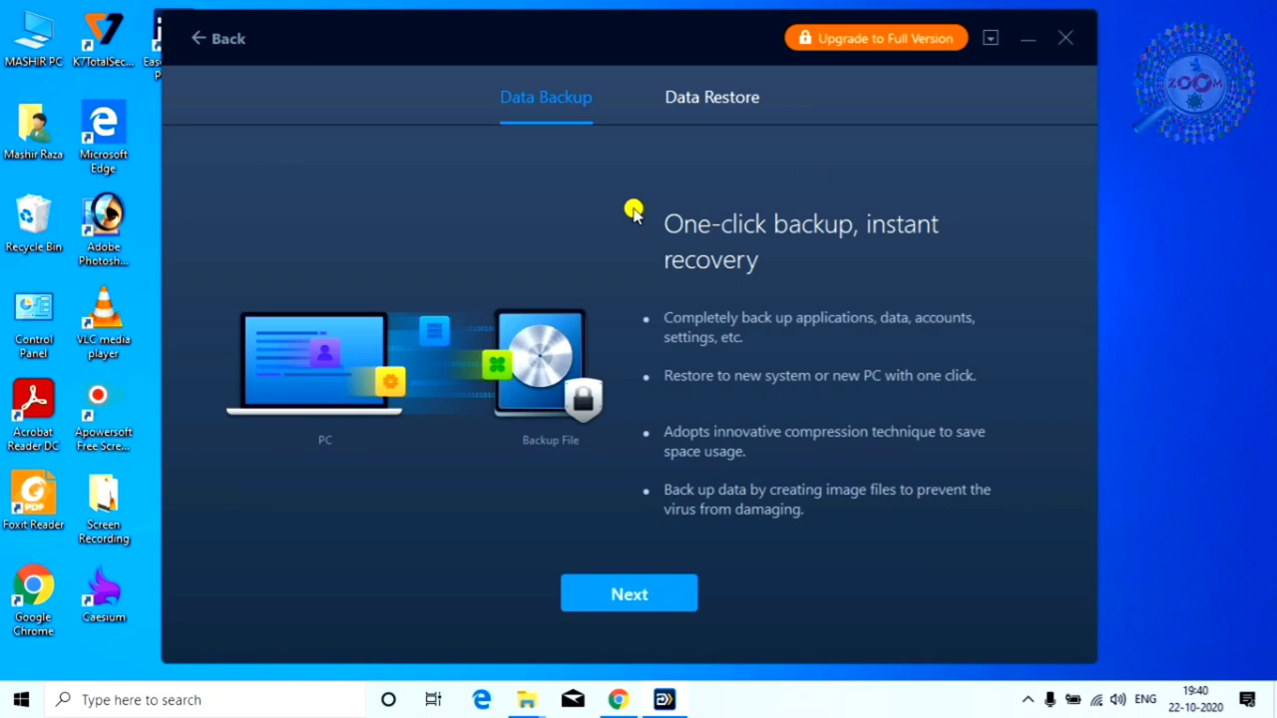
{"action": "left_click", "coordinate": [723, 104]}
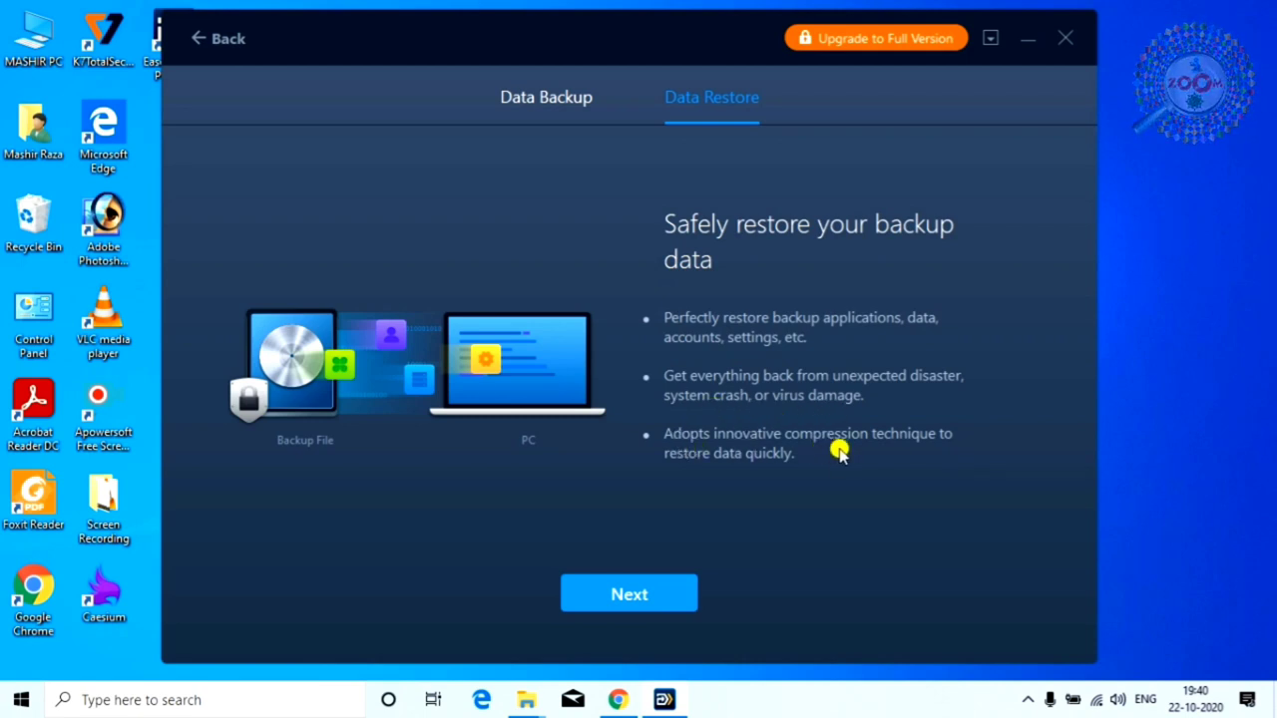
{"action": "left_click", "coordinate": [638, 595]}
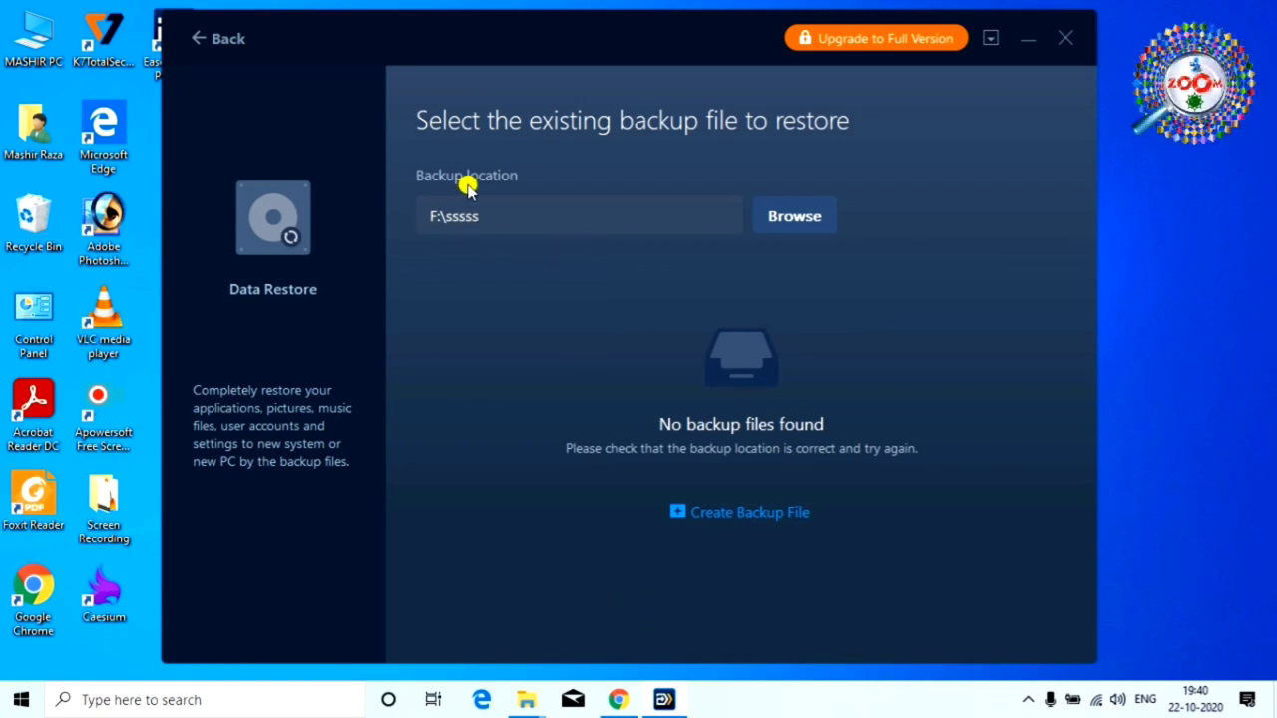
{"action": "left_click", "coordinate": [786, 220]}
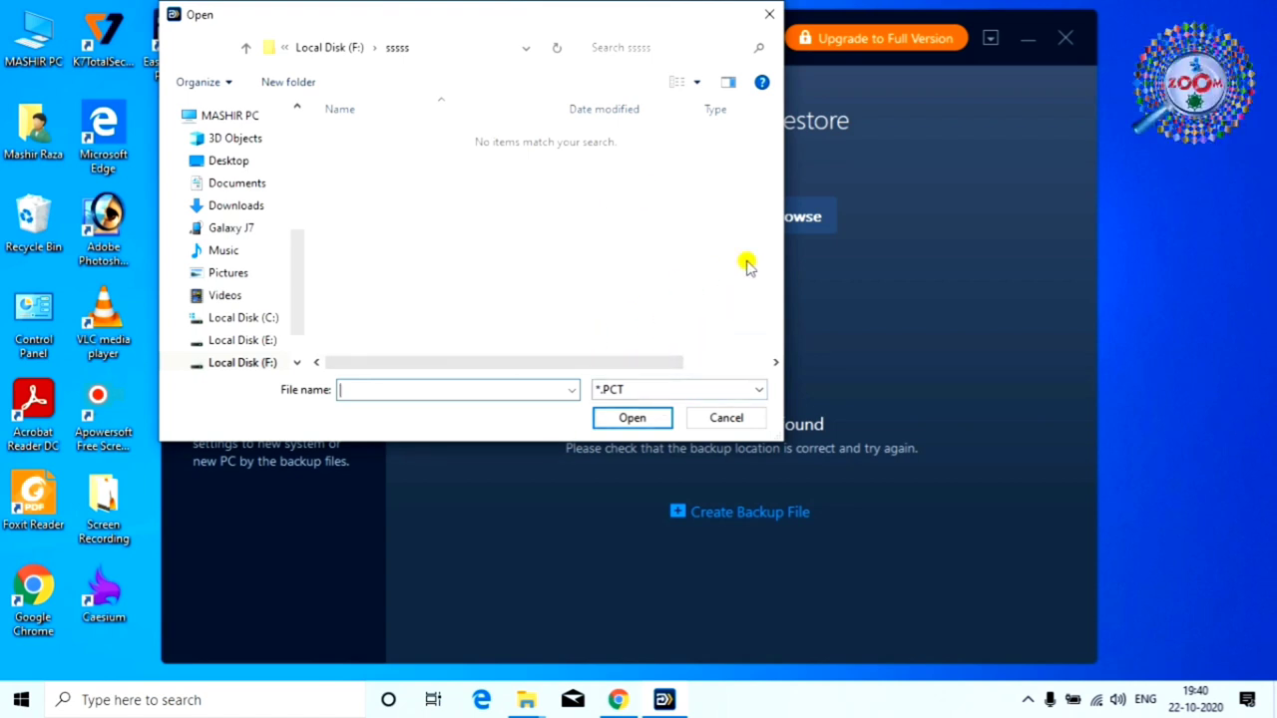
{"action": "left_click", "coordinate": [726, 417]}
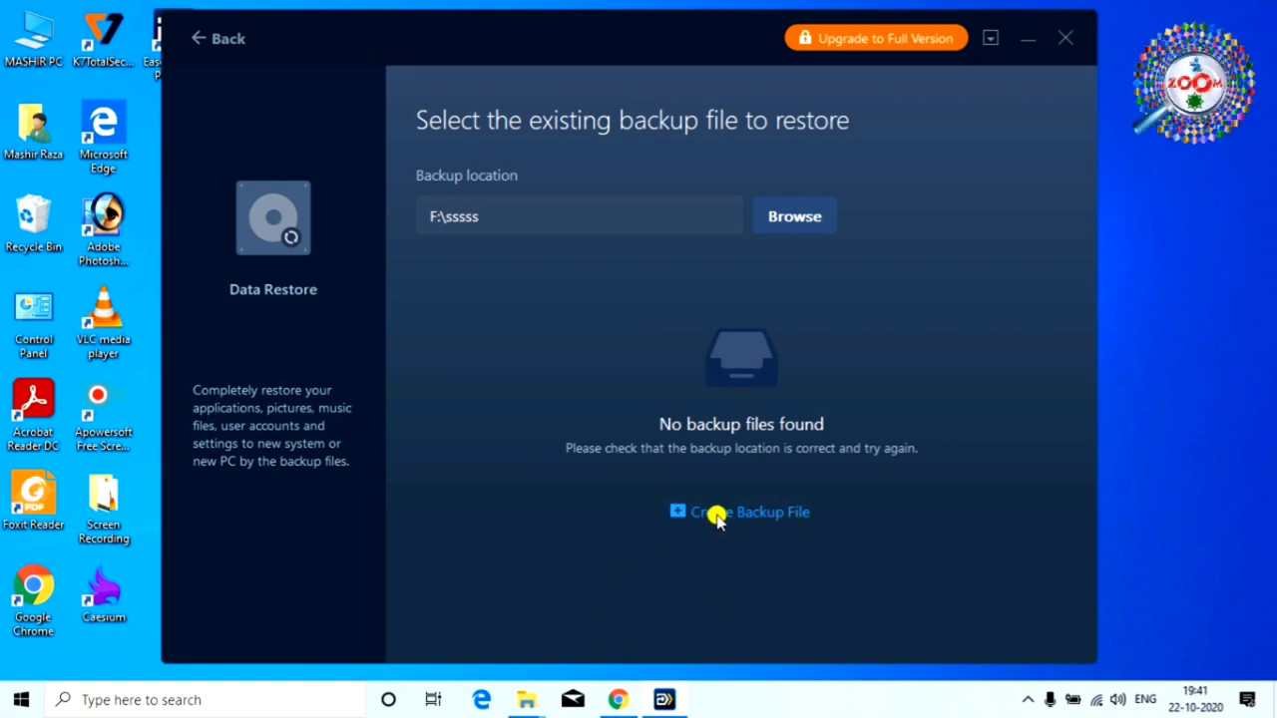
View the backup file creation form from the restore page, and return to the Backup & Restore overview
{"action": "left_click", "coordinate": [774, 514]}
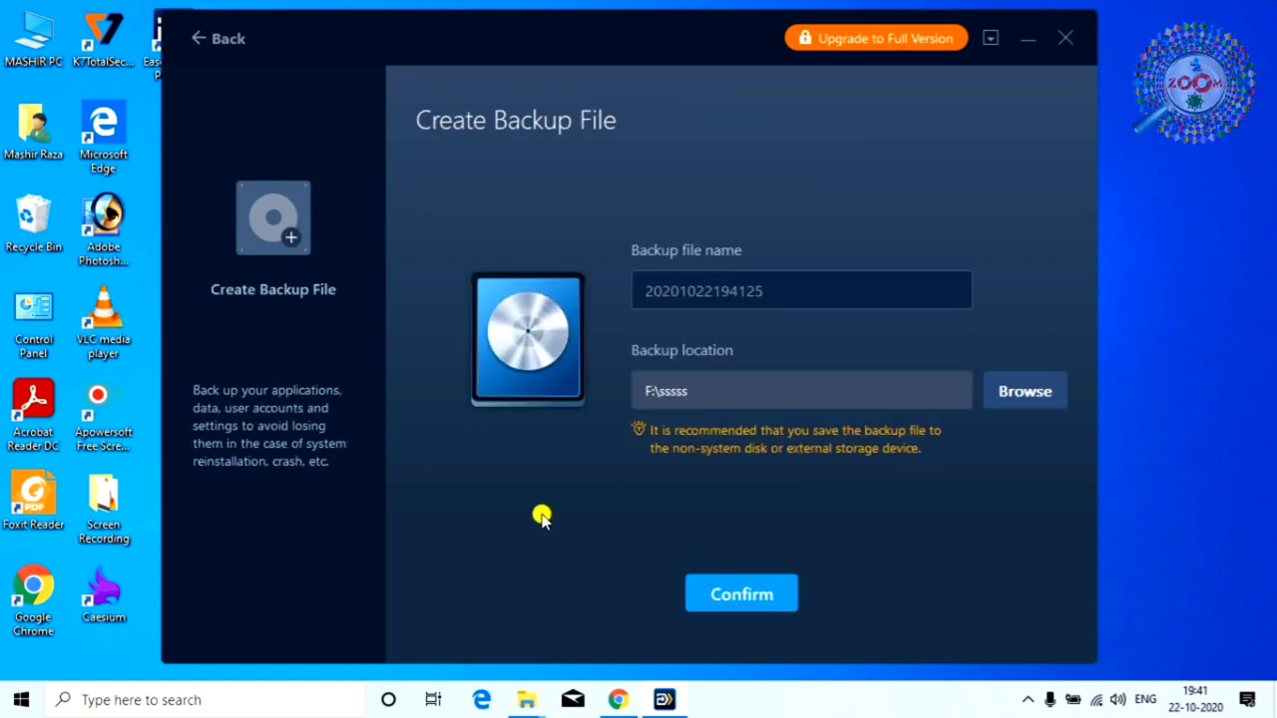
{"action": "left_click", "coordinate": [686, 288]}
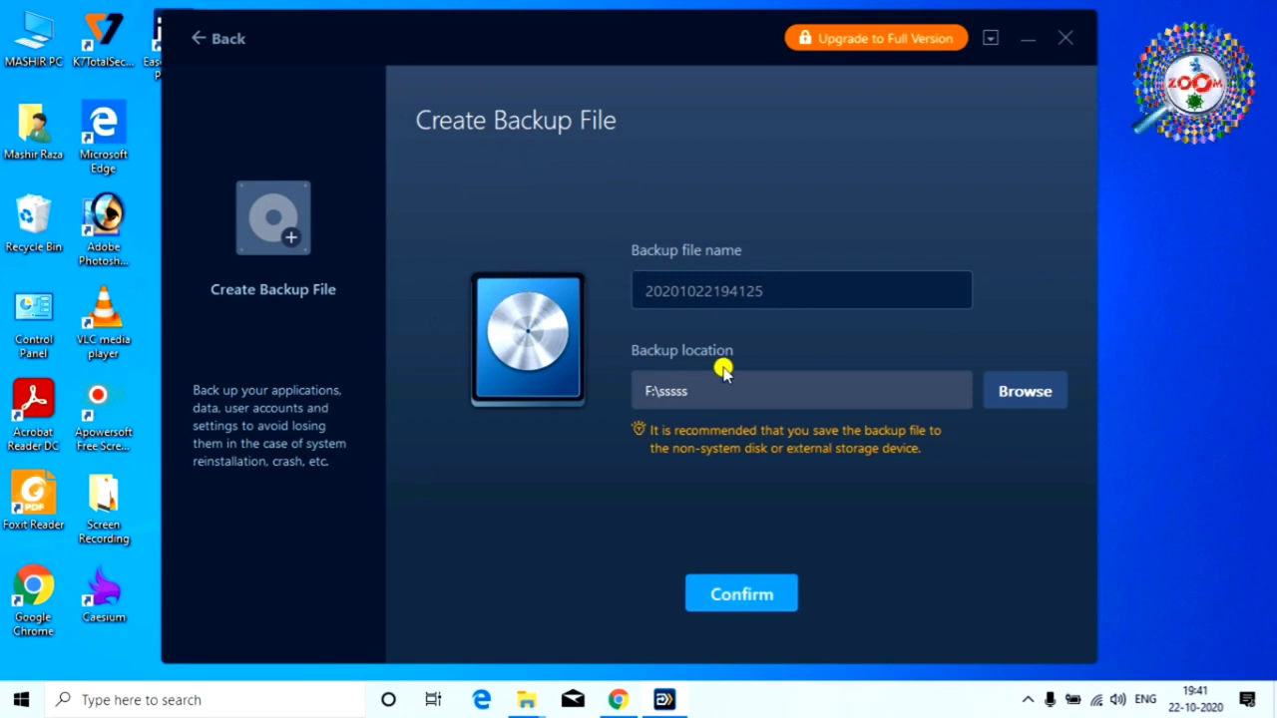
{"action": "left_click", "coordinate": [193, 38]}
{"action": "left_click", "coordinate": [193, 40]}
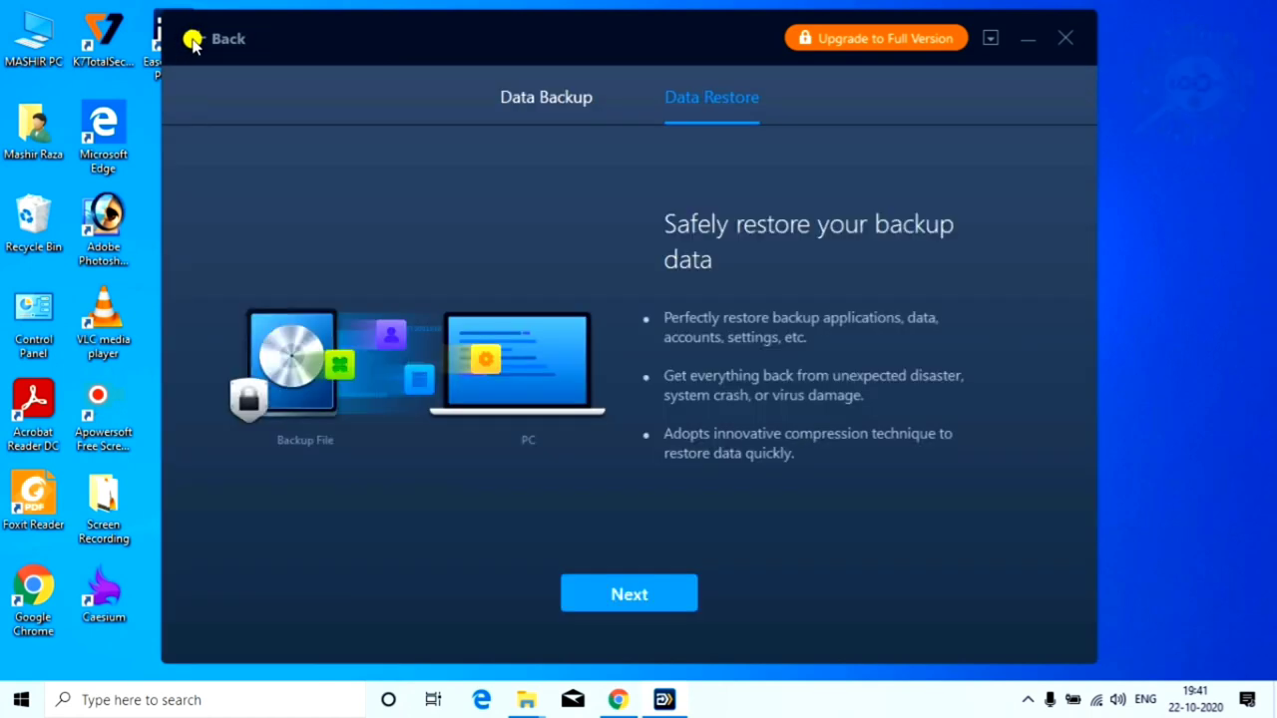
{"action": "left_click", "coordinate": [193, 40]}
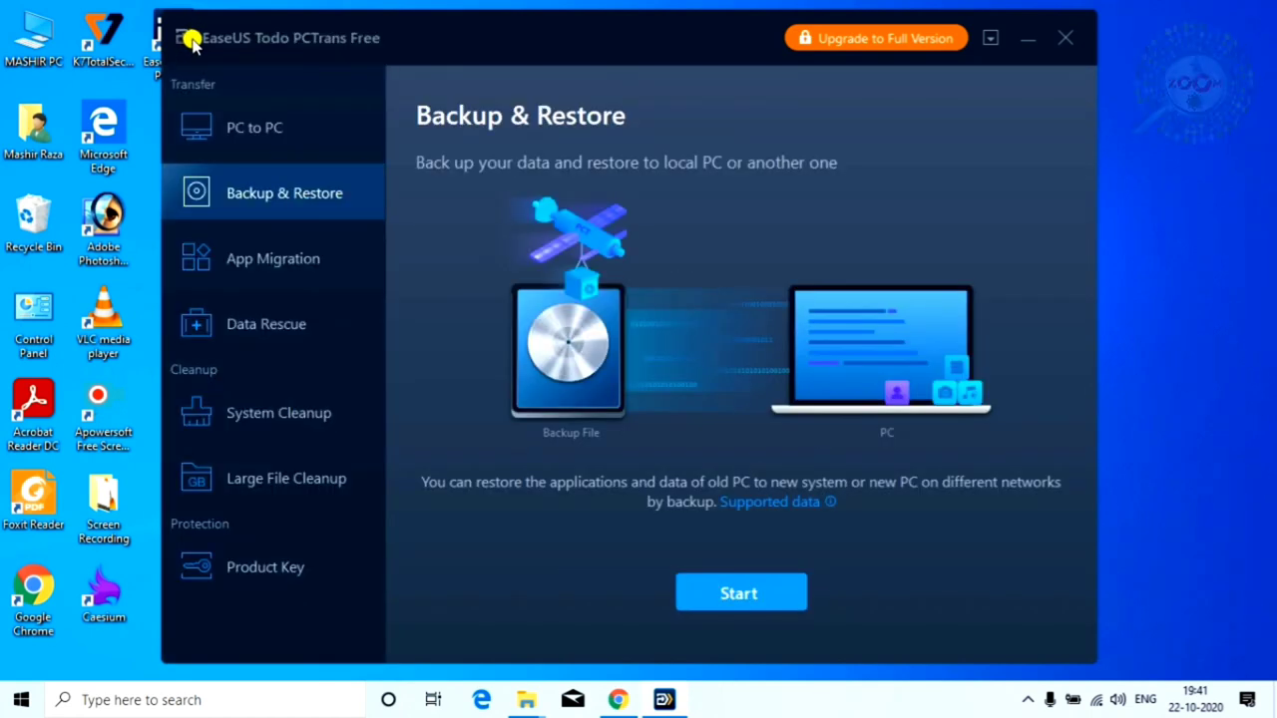
Use App Migration to transfer Yandex from Local Disk (C:) to F:\, and dismiss the completion report
{"action": "left_click", "coordinate": [290, 276]}
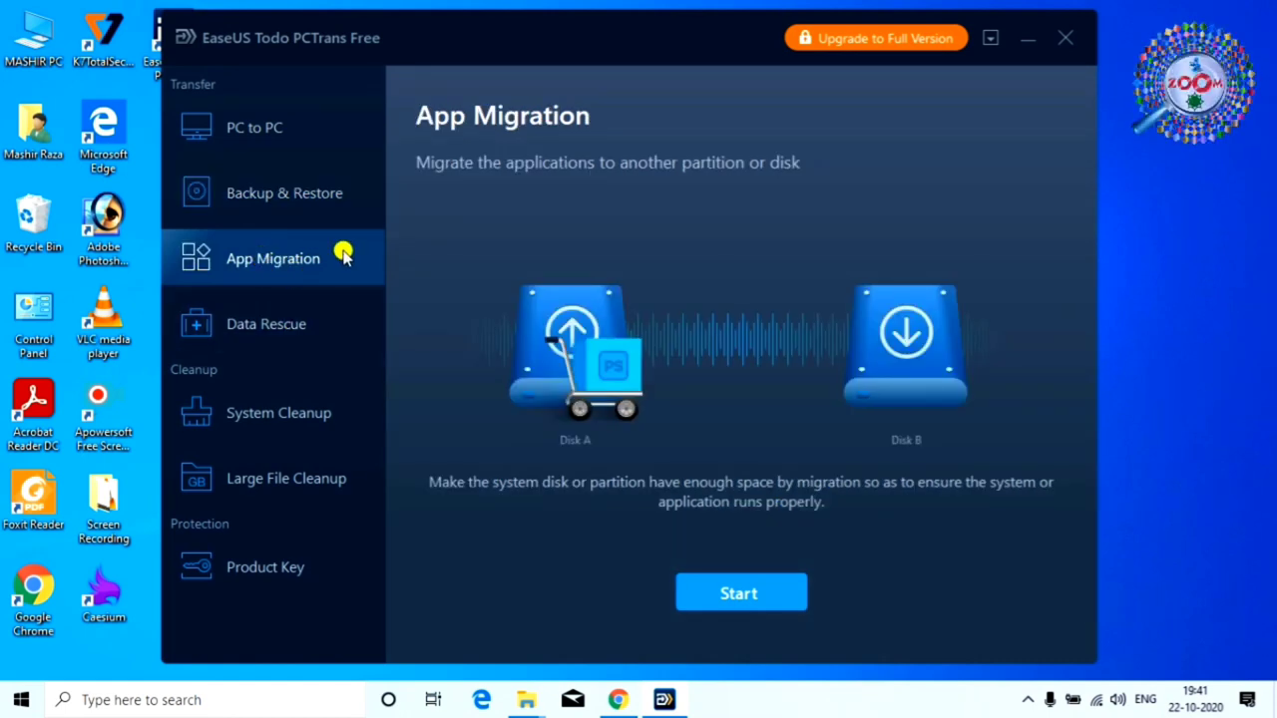
{"action": "left_click", "coordinate": [738, 597]}
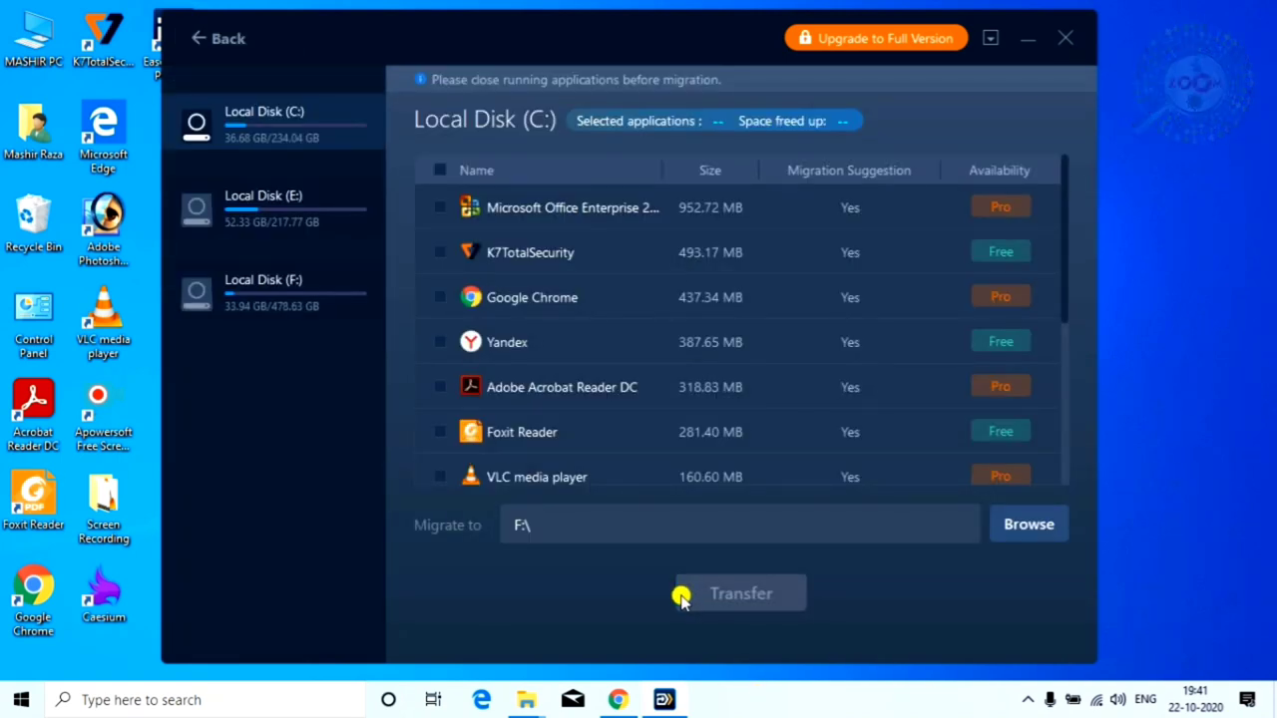
{"action": "scroll", "coordinate": [629, 270], "scroll_direction": "down", "scroll_amount": 3}
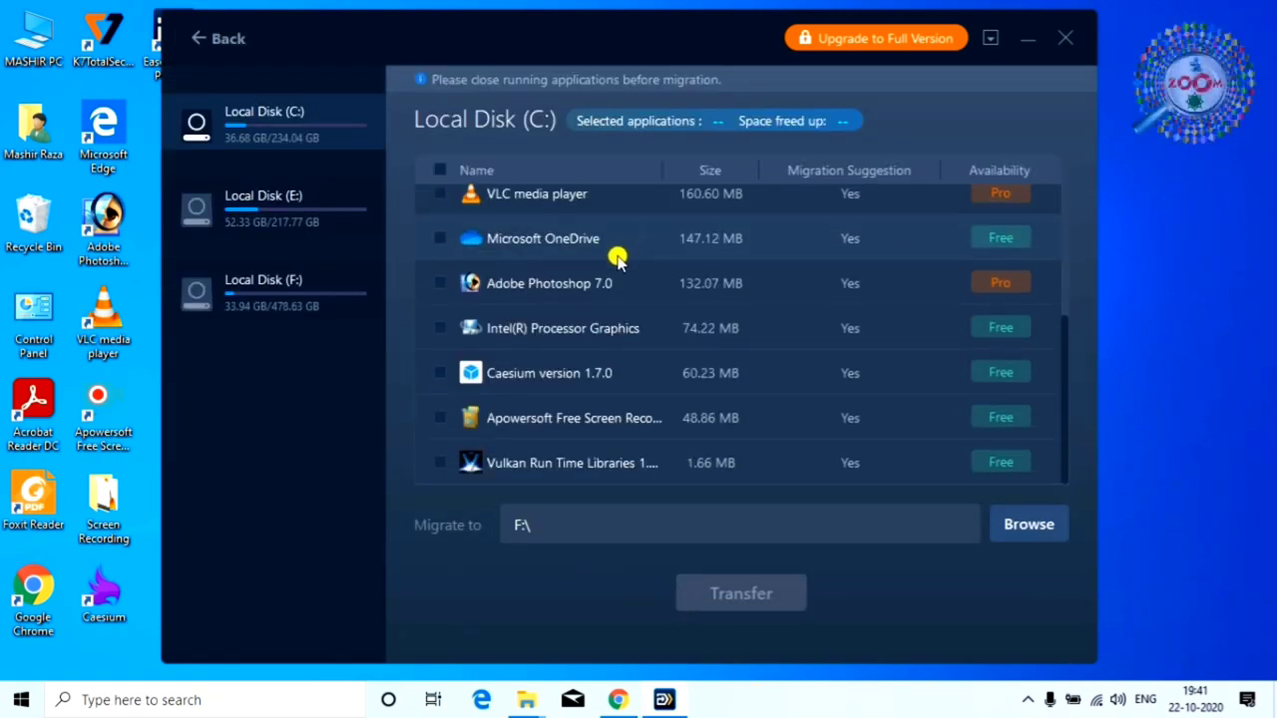
{"action": "scroll", "coordinate": [609, 300], "scroll_direction": "up", "scroll_amount": 3}
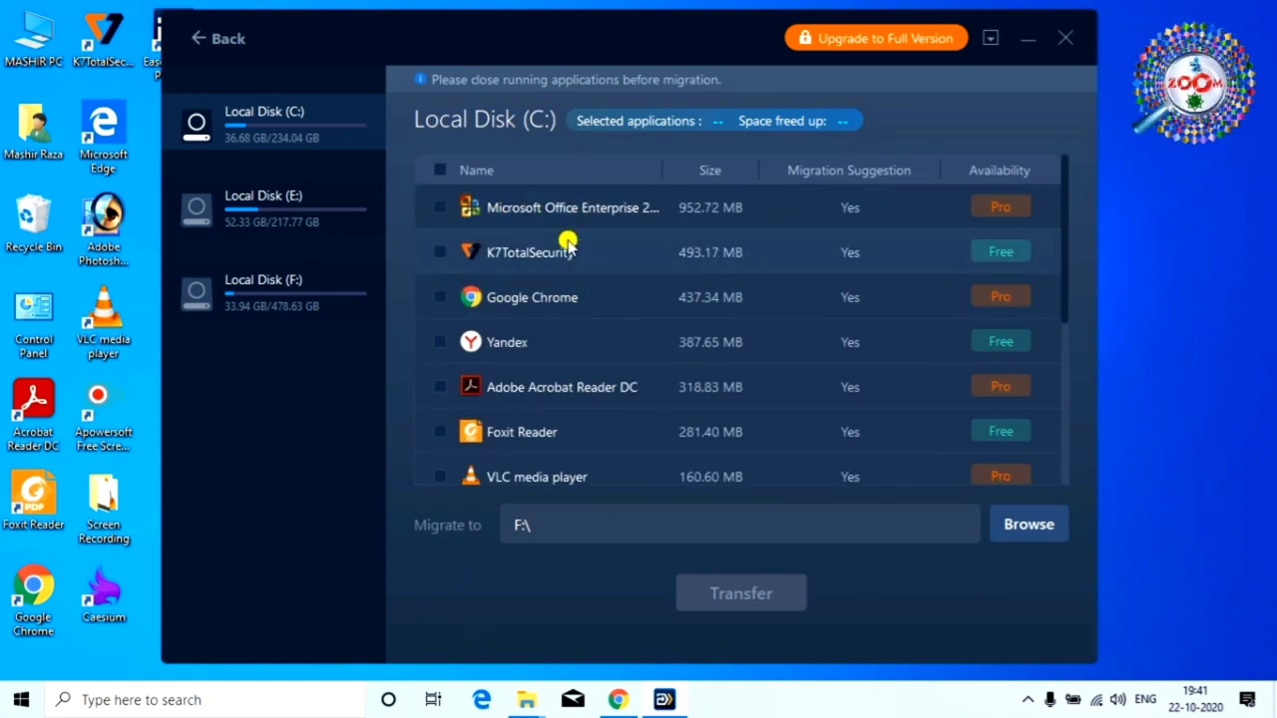
{"action": "scroll", "coordinate": [587, 261], "scroll_direction": "down", "scroll_amount": 3}
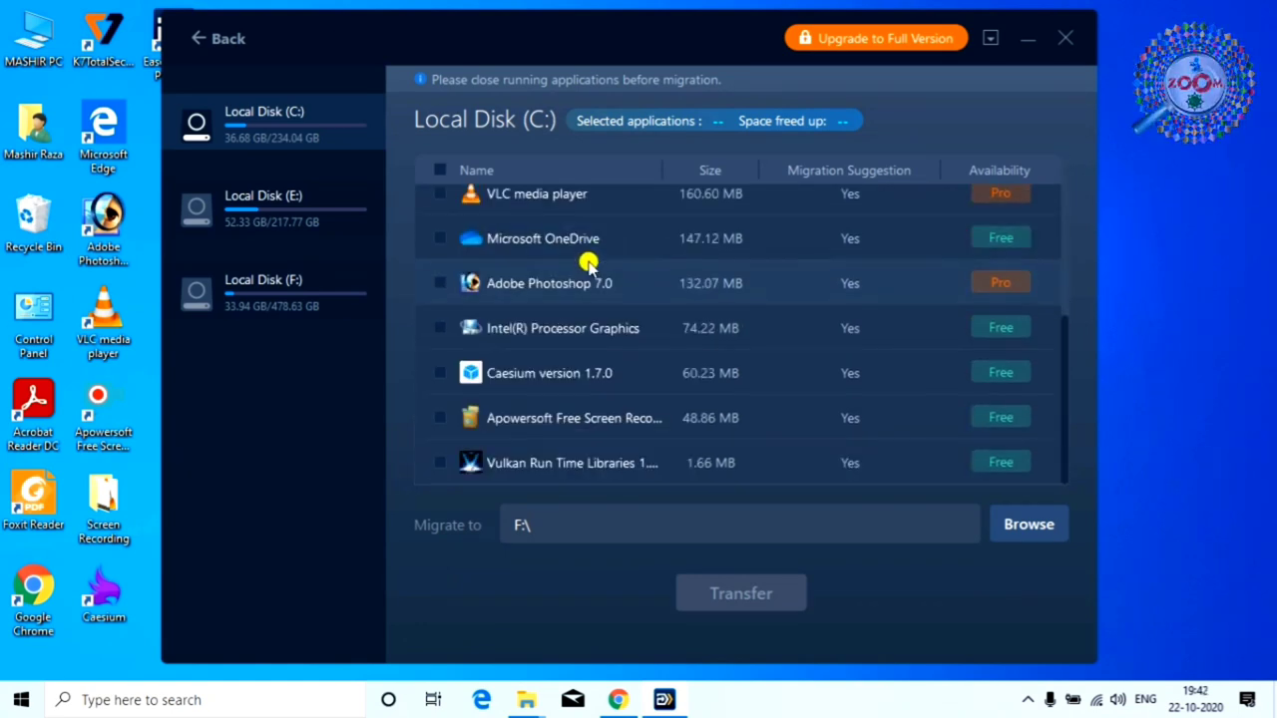
{"action": "scroll", "coordinate": [585, 261], "scroll_direction": "up", "scroll_amount": 3}
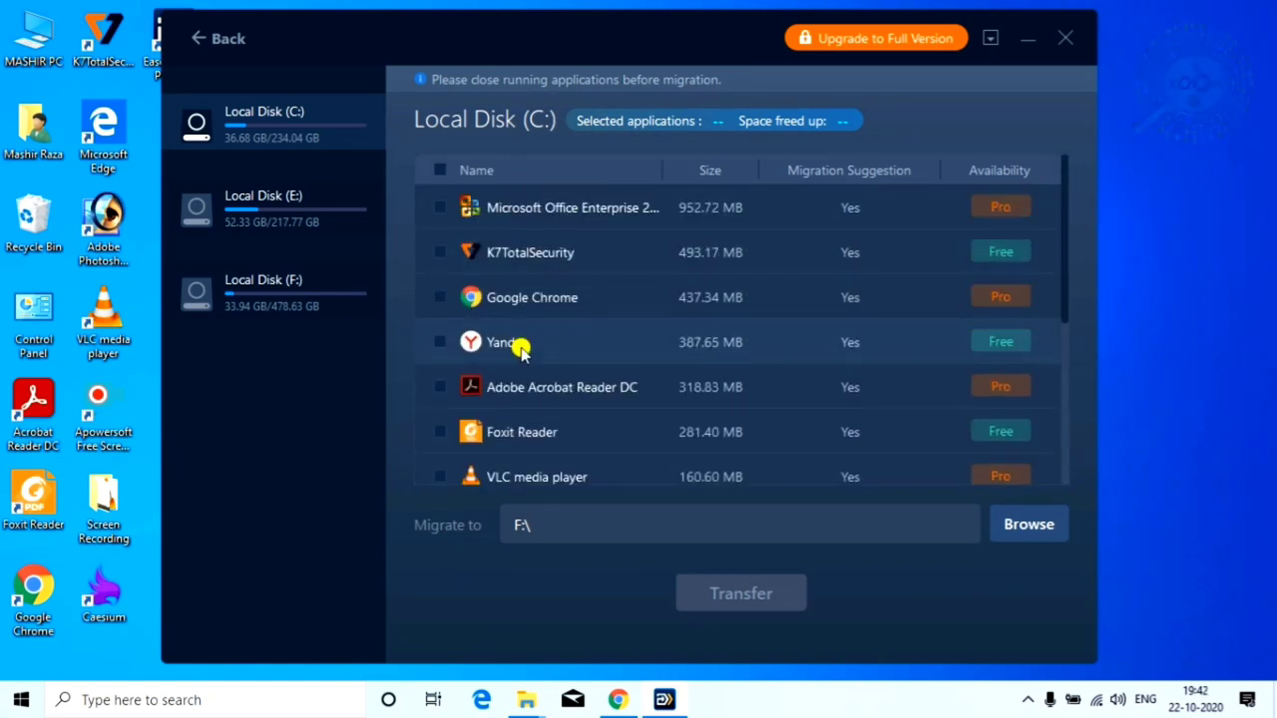
{"action": "left_click", "coordinate": [440, 342]}
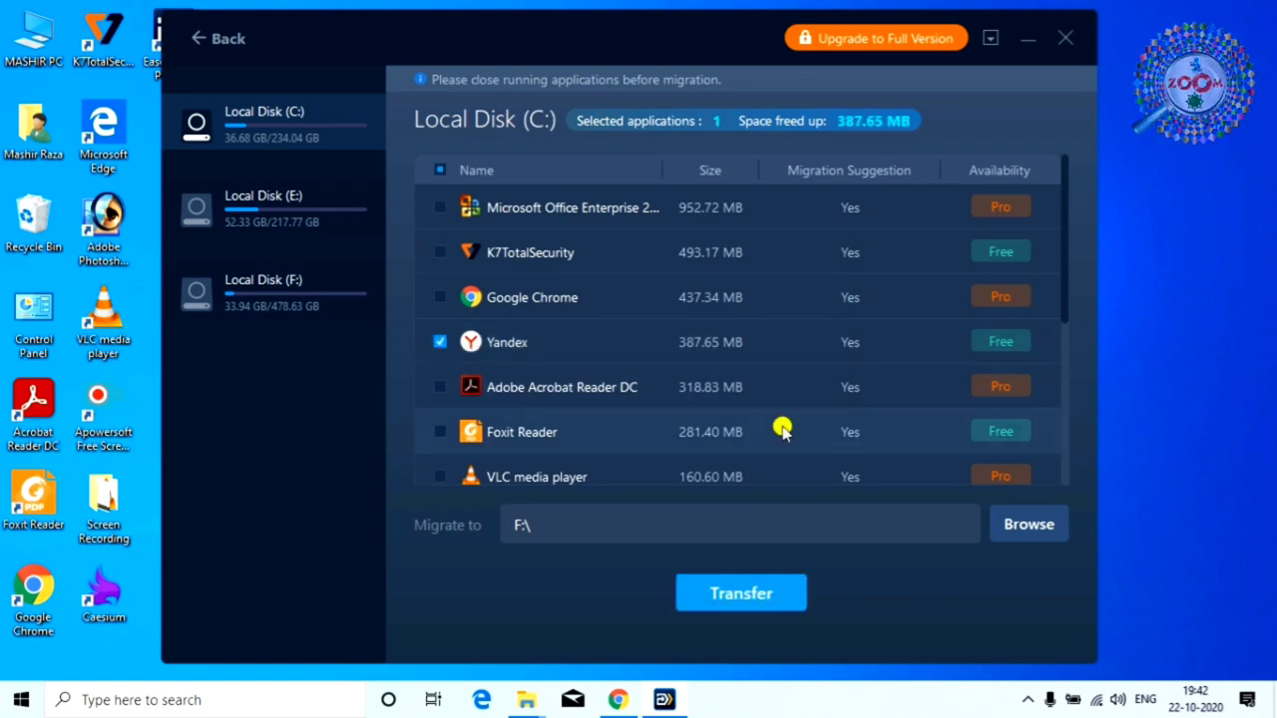
{"action": "left_click", "coordinate": [733, 595]}
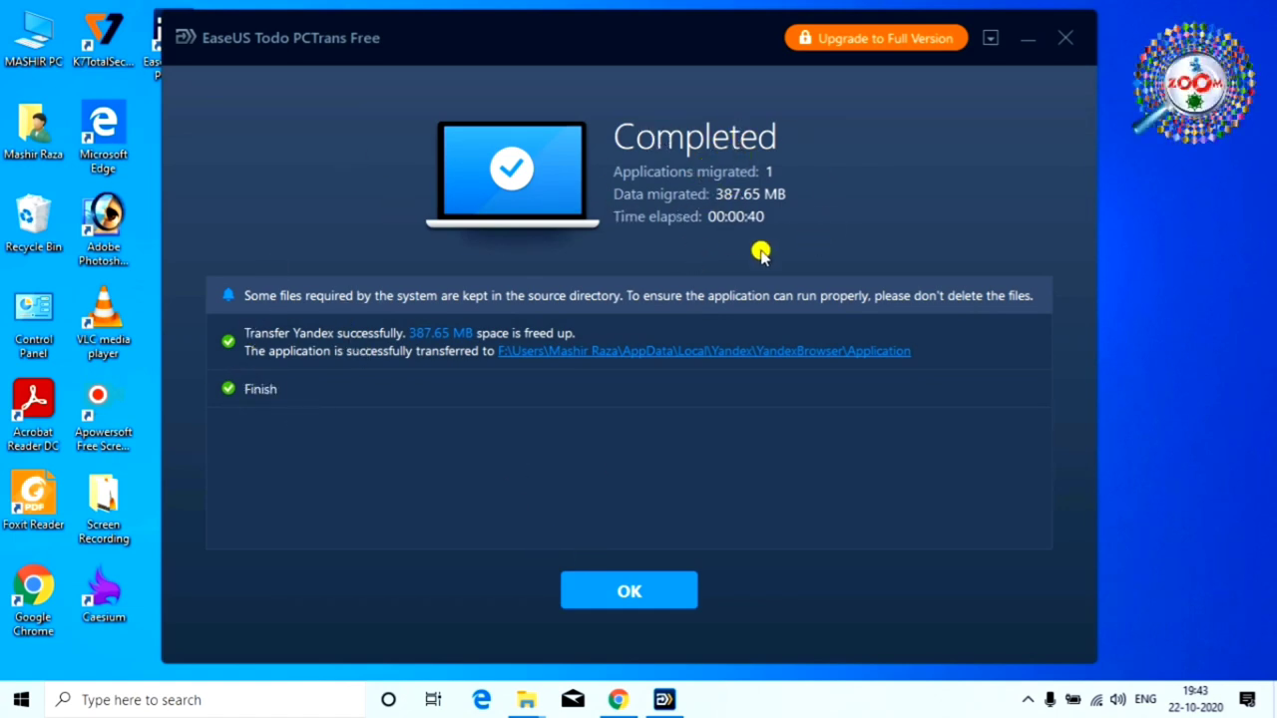
{"action": "left_click", "coordinate": [579, 605]}
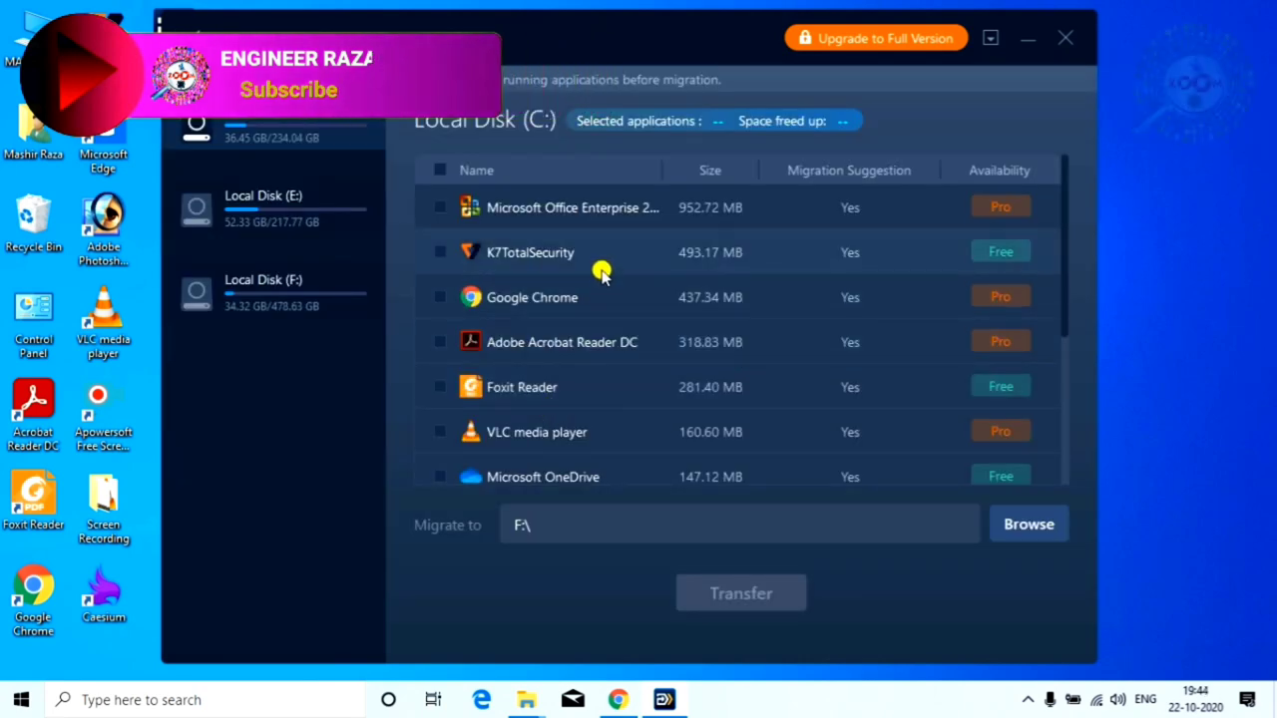
Examine the list of applications on Local Disk (C:) to check whether Yandex is still there
{"action": "scroll", "coordinate": [606, 289], "scroll_direction": "down", "scroll_amount": 3}
{"action": "scroll", "coordinate": [607, 329], "scroll_direction": "up", "scroll_amount": 5}
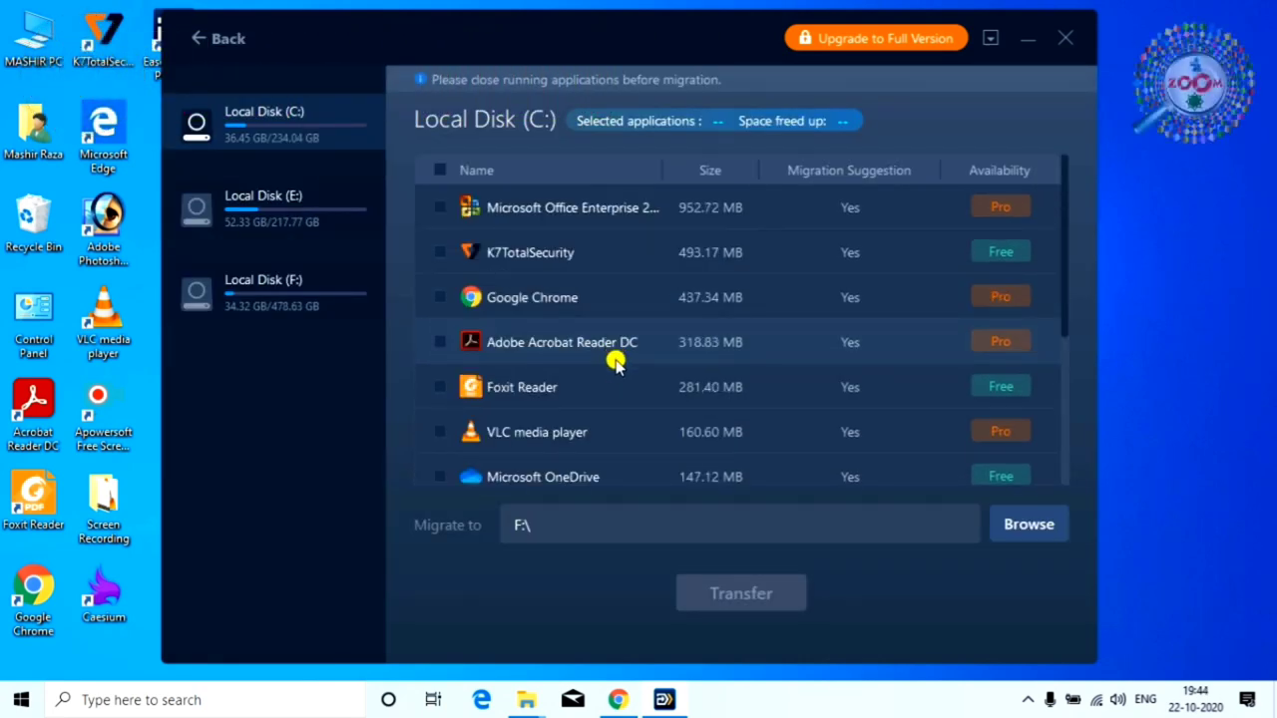
{"action": "scroll", "coordinate": [574, 329], "scroll_direction": "down", "scroll_amount": 3}
{"action": "scroll", "coordinate": [572, 345], "scroll_direction": "down", "scroll_amount": 1}
{"action": "scroll", "coordinate": [592, 436], "scroll_direction": "up", "scroll_amount": 3}
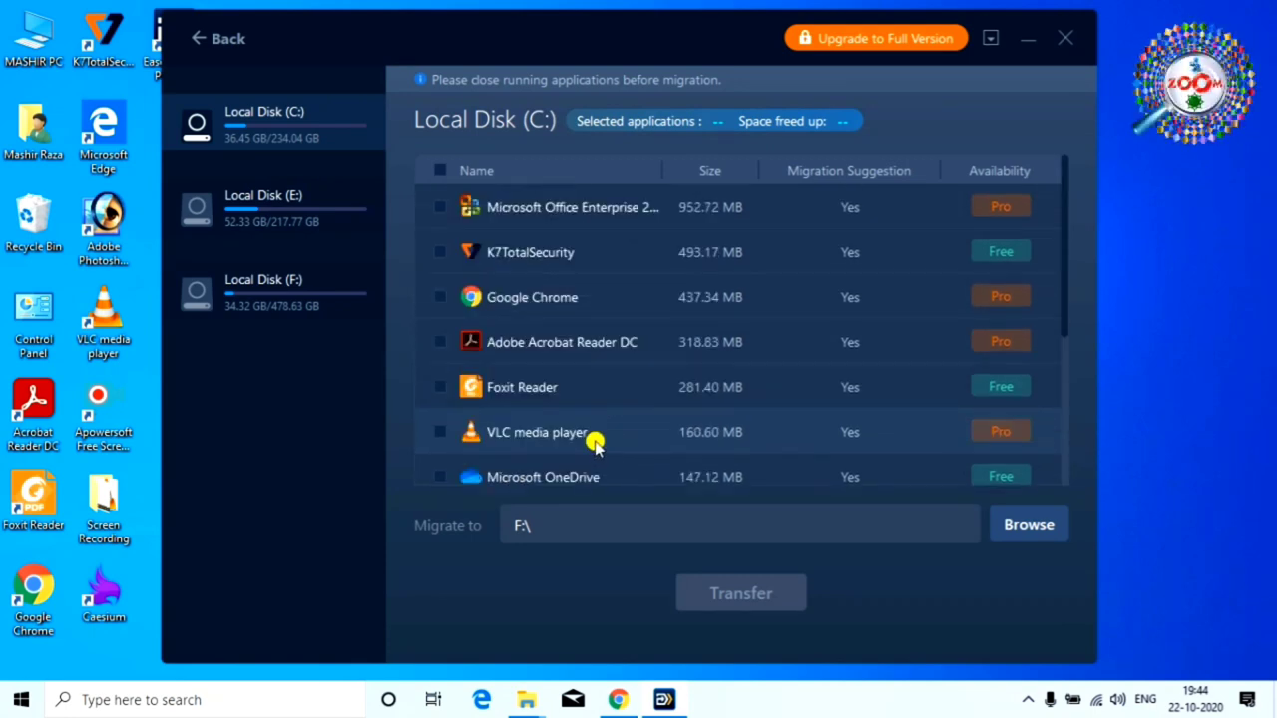
{"action": "scroll", "coordinate": [561, 288], "scroll_direction": "down", "scroll_amount": 3}
{"action": "scroll", "coordinate": [613, 345], "scroll_direction": "up", "scroll_amount": 3}
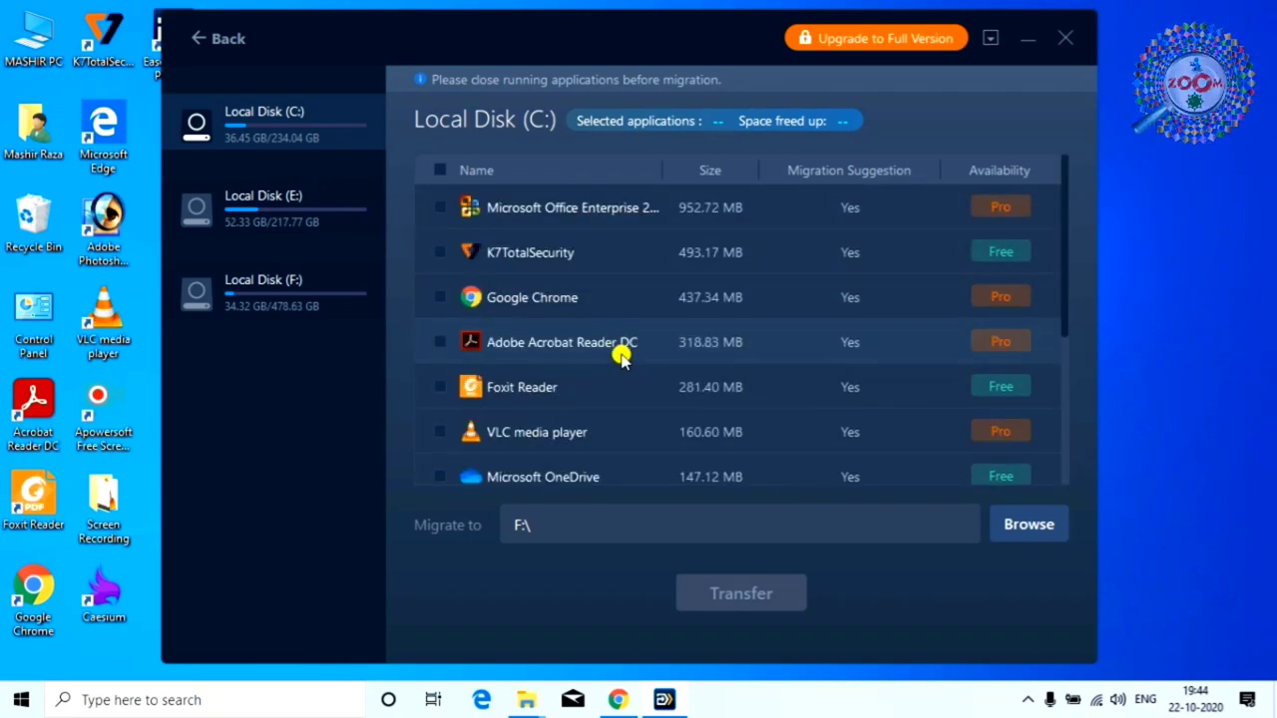
{"action": "scroll", "coordinate": [559, 250], "scroll_direction": "down", "scroll_amount": 3}
{"action": "scroll", "coordinate": [538, 249], "scroll_direction": "up", "scroll_amount": 1}
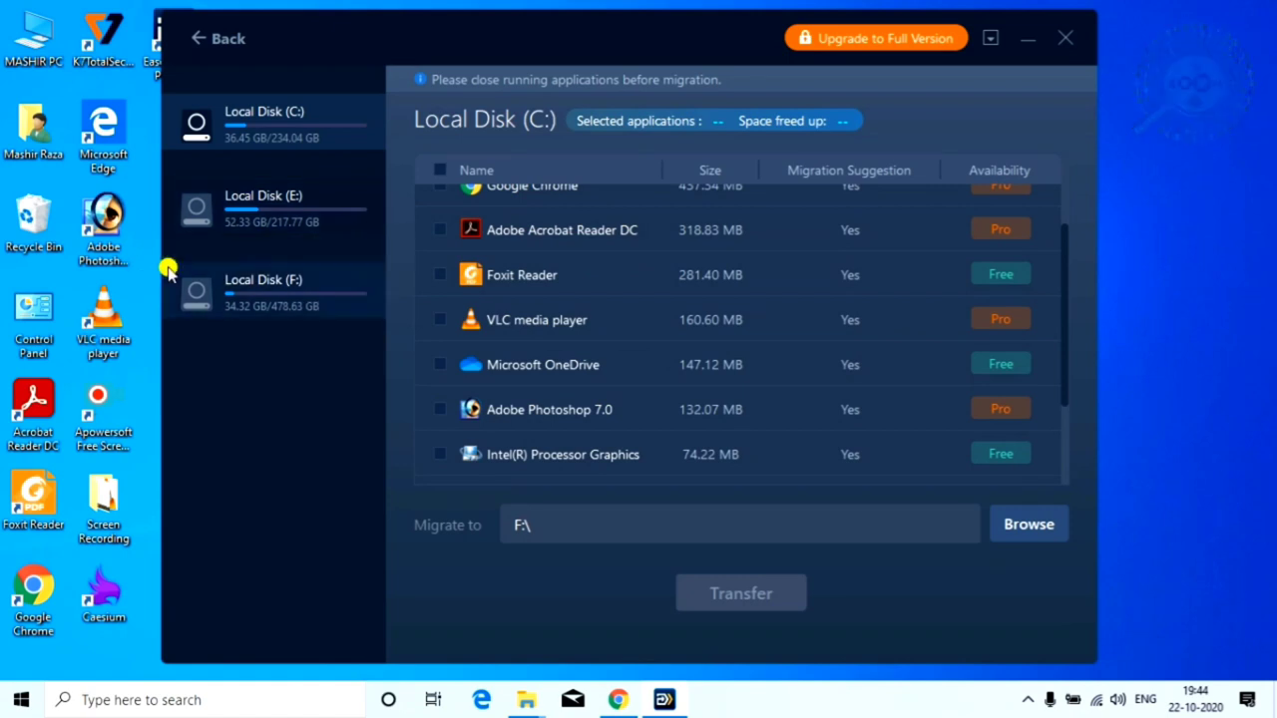
View the applications on Local Disk (F:) and inspect its folders as migration destinations, closing the folder chooser without selecting one
{"action": "left_click", "coordinate": [272, 296]}
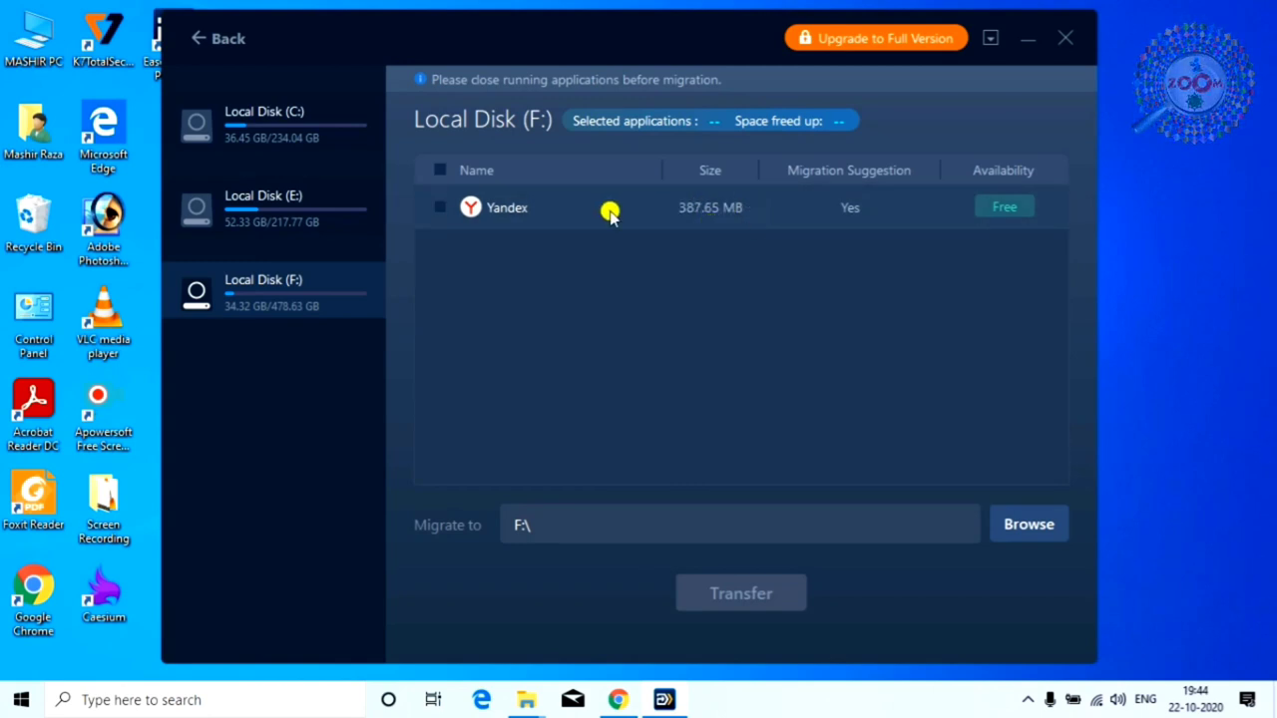
{"action": "left_click", "coordinate": [1025, 529]}
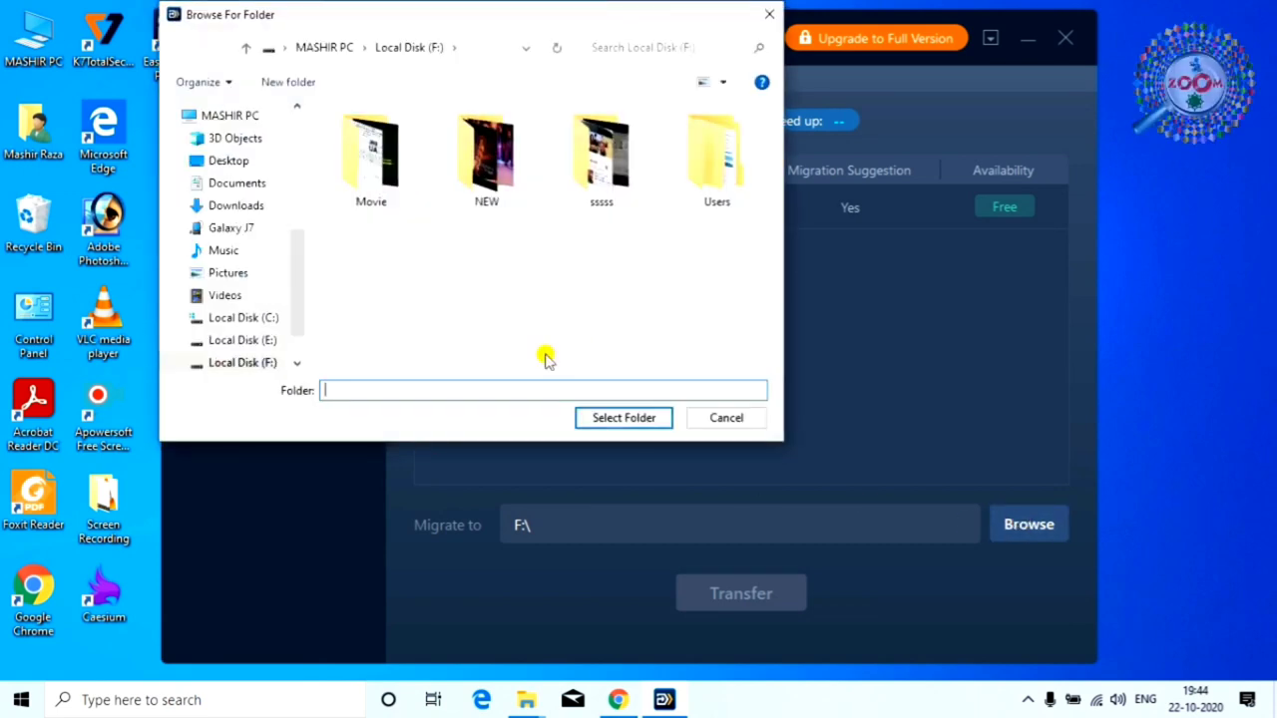
{"action": "left_click_drag", "start_coordinate": [304, 320], "coordinate": [308, 337]}
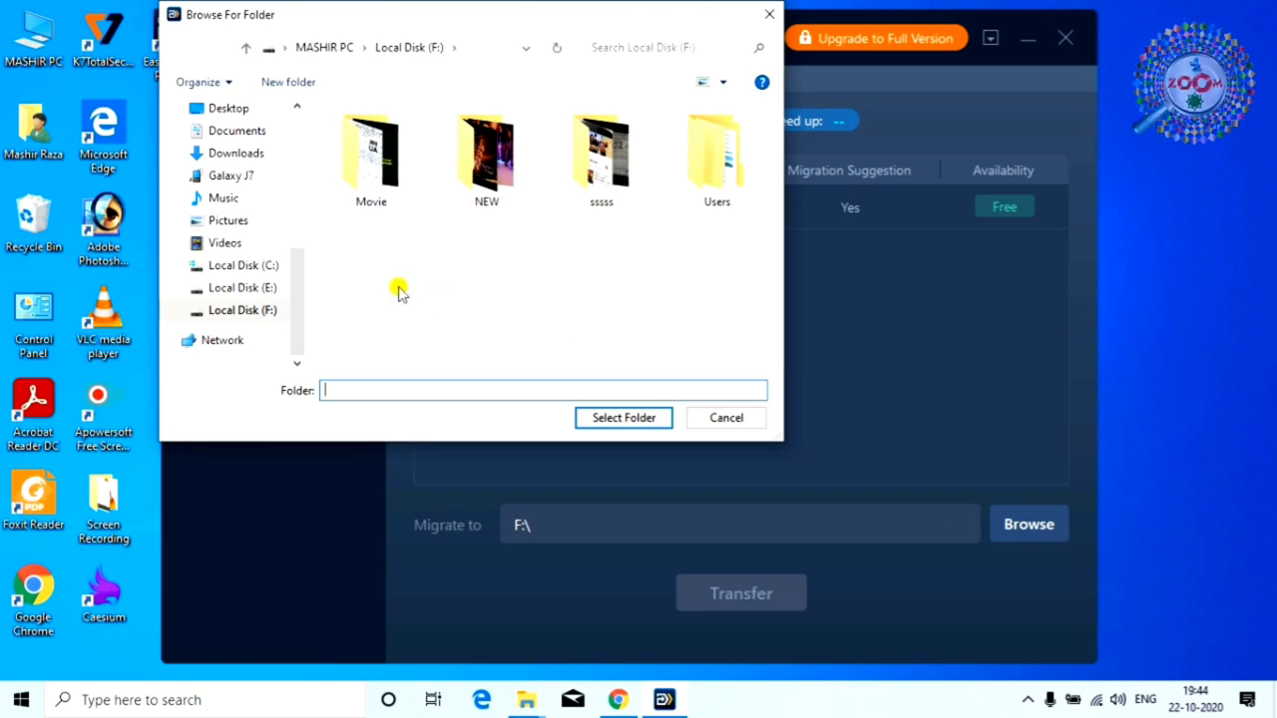
{"action": "left_click", "coordinate": [766, 14]}
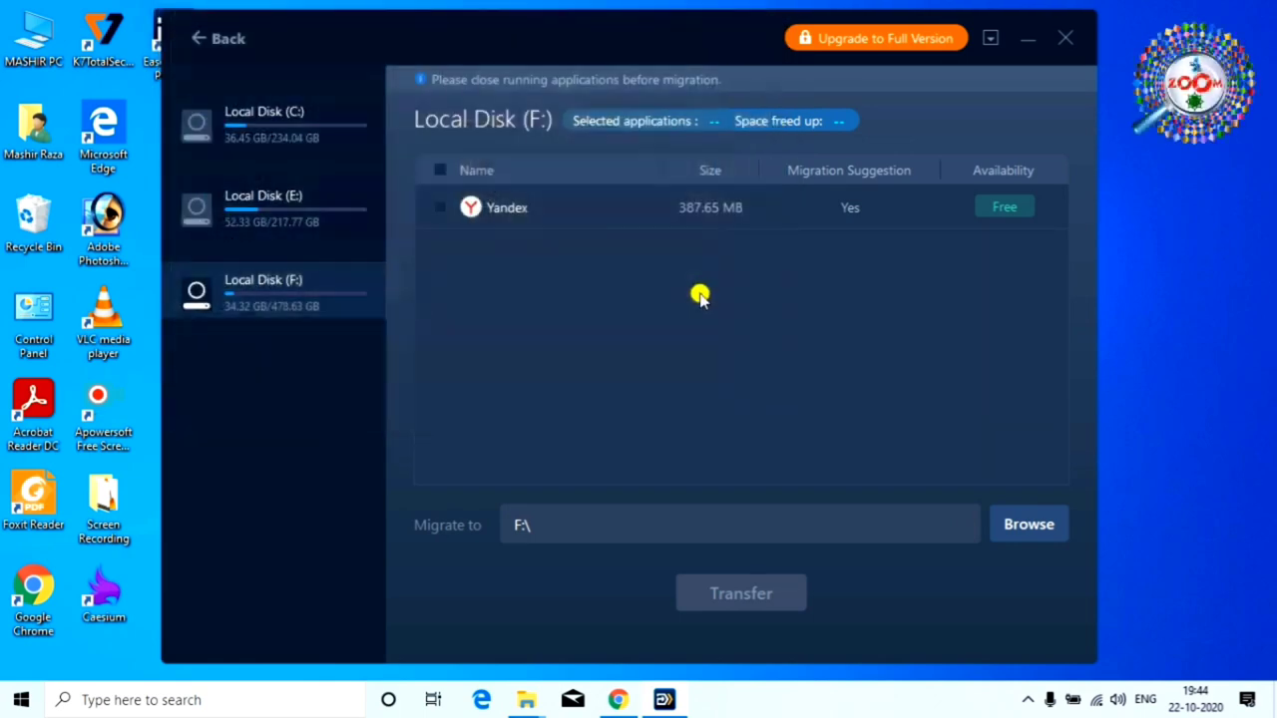
Restart App Migration from its overview, decline the upgrade offer, and check the applications on Local Disk (E:) and Local Disk (F:)
{"action": "left_click", "coordinate": [191, 40]}
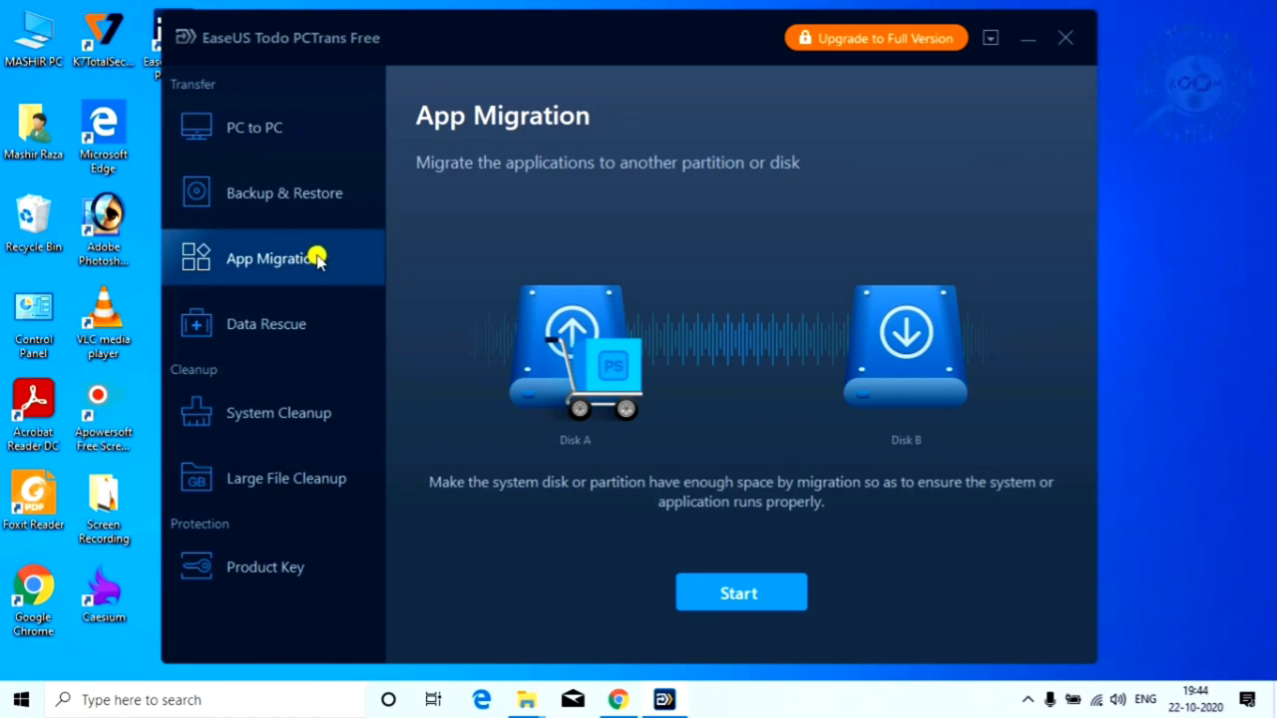
{"action": "left_click", "coordinate": [739, 593]}
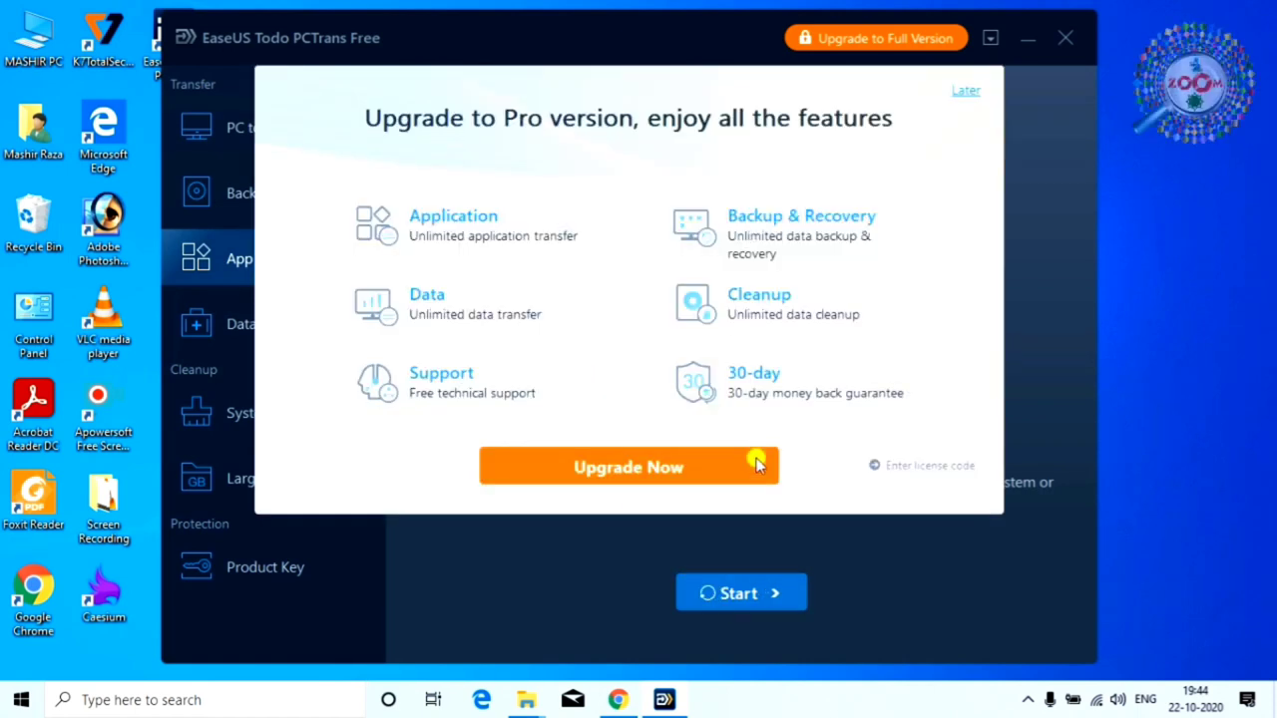
{"action": "left_click", "coordinate": [965, 84]}
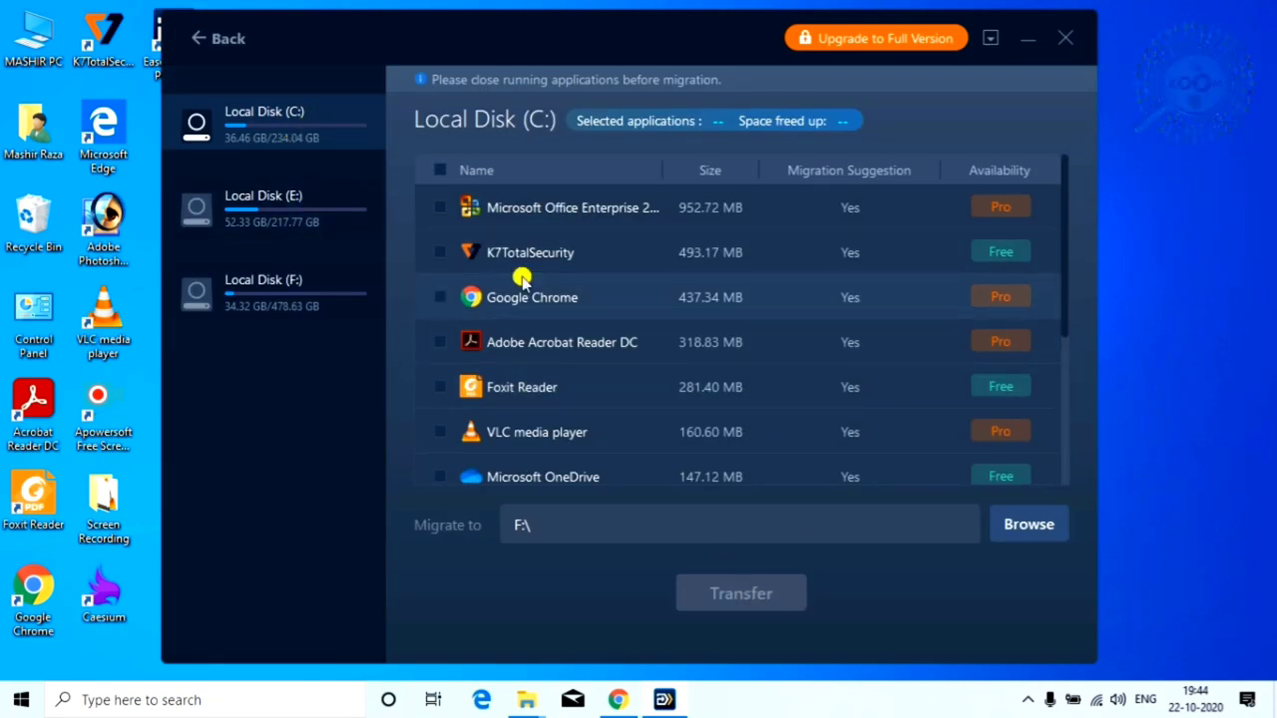
{"action": "left_click", "coordinate": [302, 205]}
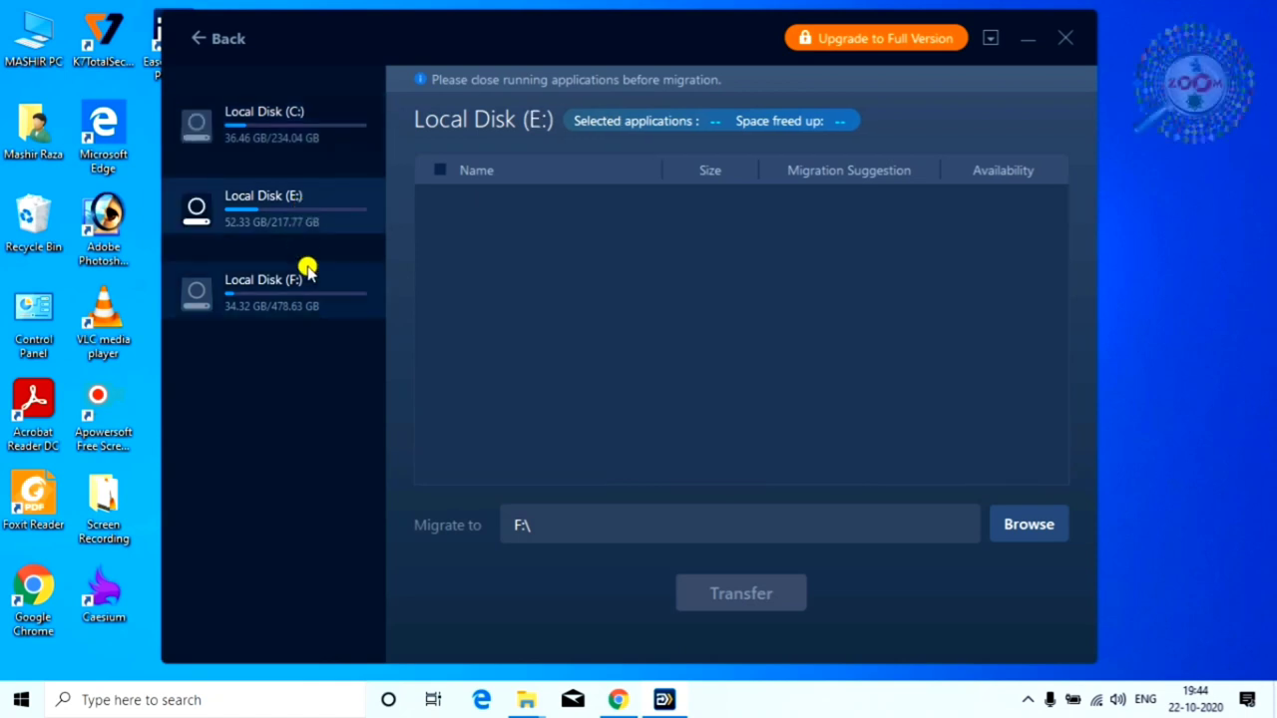
{"action": "left_click", "coordinate": [314, 289]}
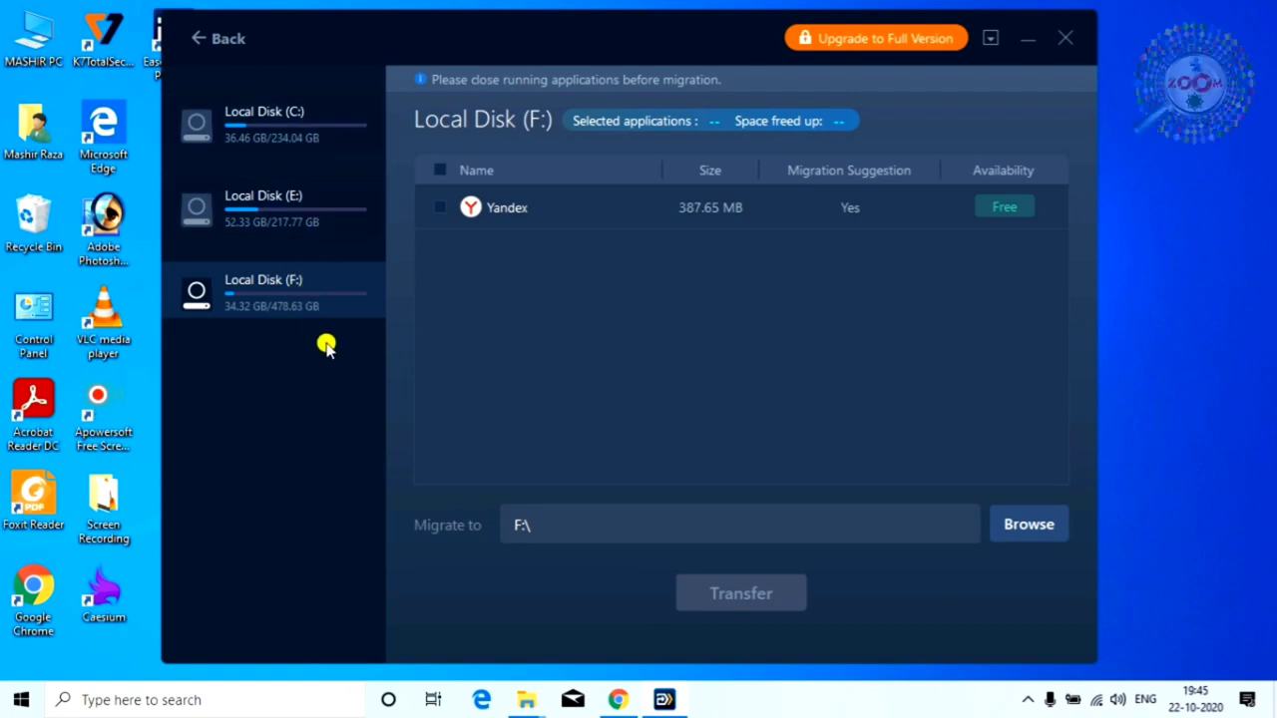
Check the applications on Local Disk (C:) and Local Disk (F:), then select Yandex on F: and try transferring it to F:\
{"action": "left_click", "coordinate": [332, 140]}
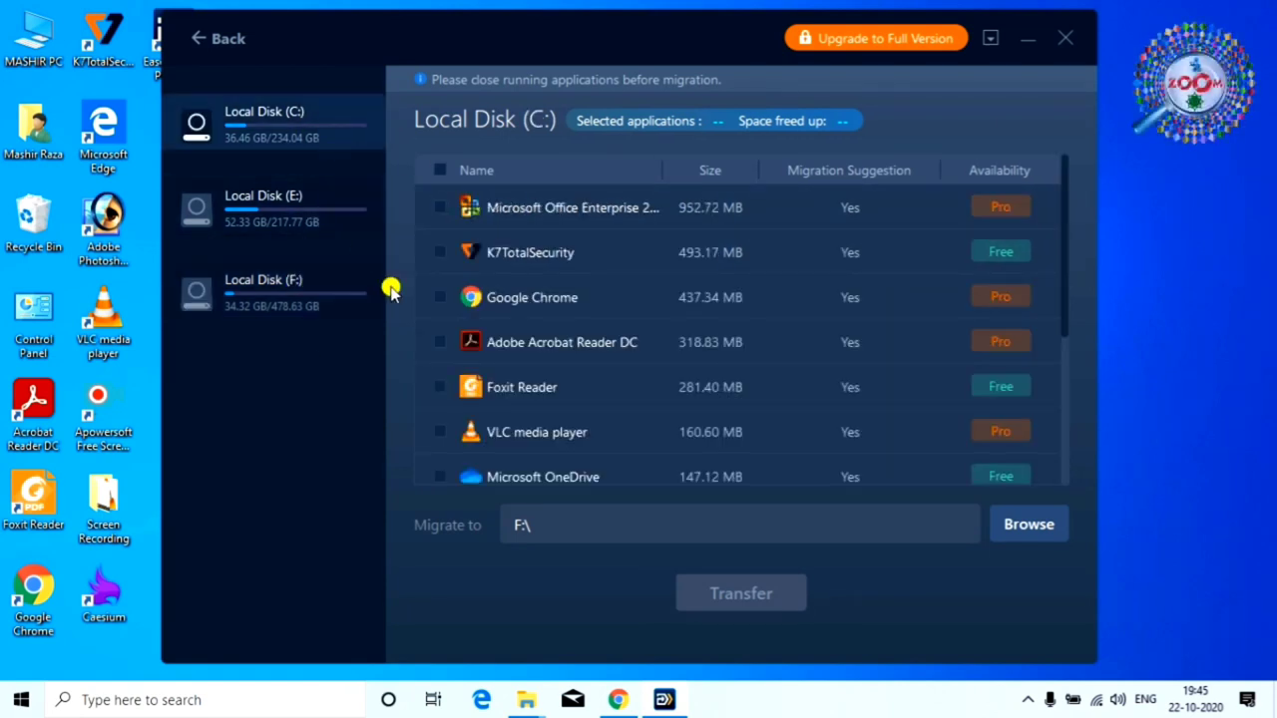
{"action": "left_click", "coordinate": [301, 292]}
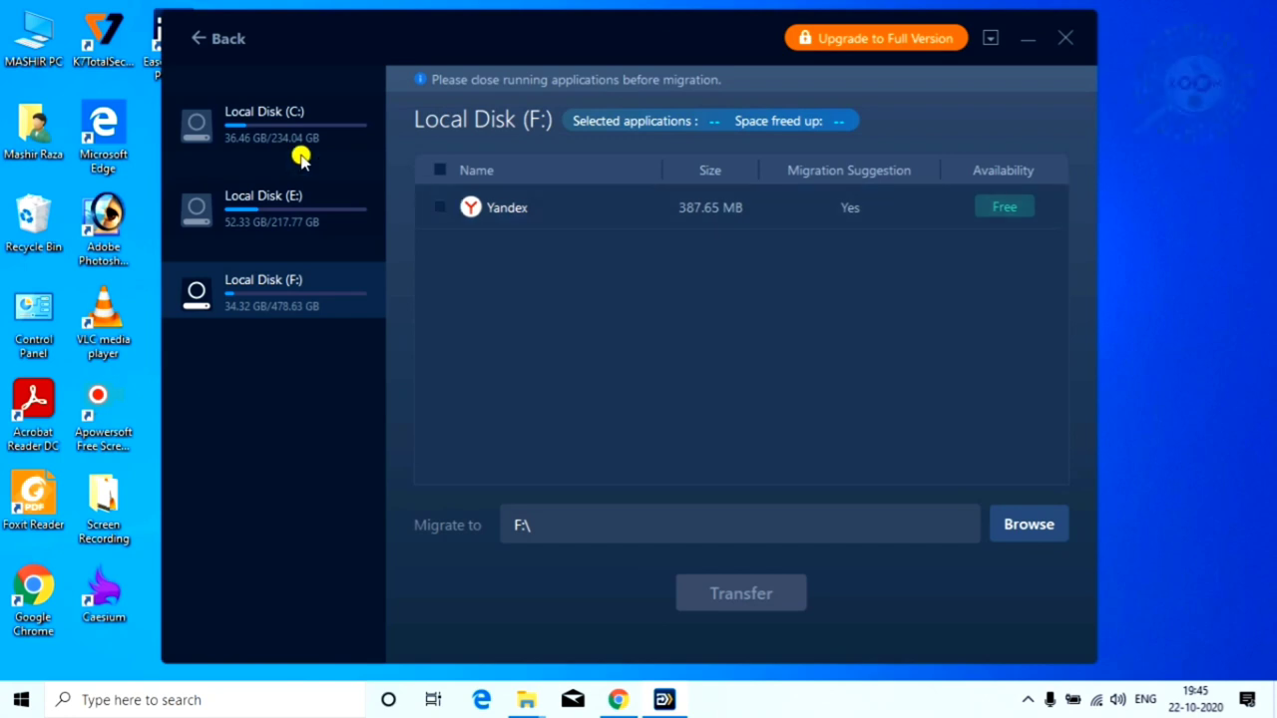
{"action": "left_click", "coordinate": [436, 208]}
{"action": "left_click", "coordinate": [743, 599]}
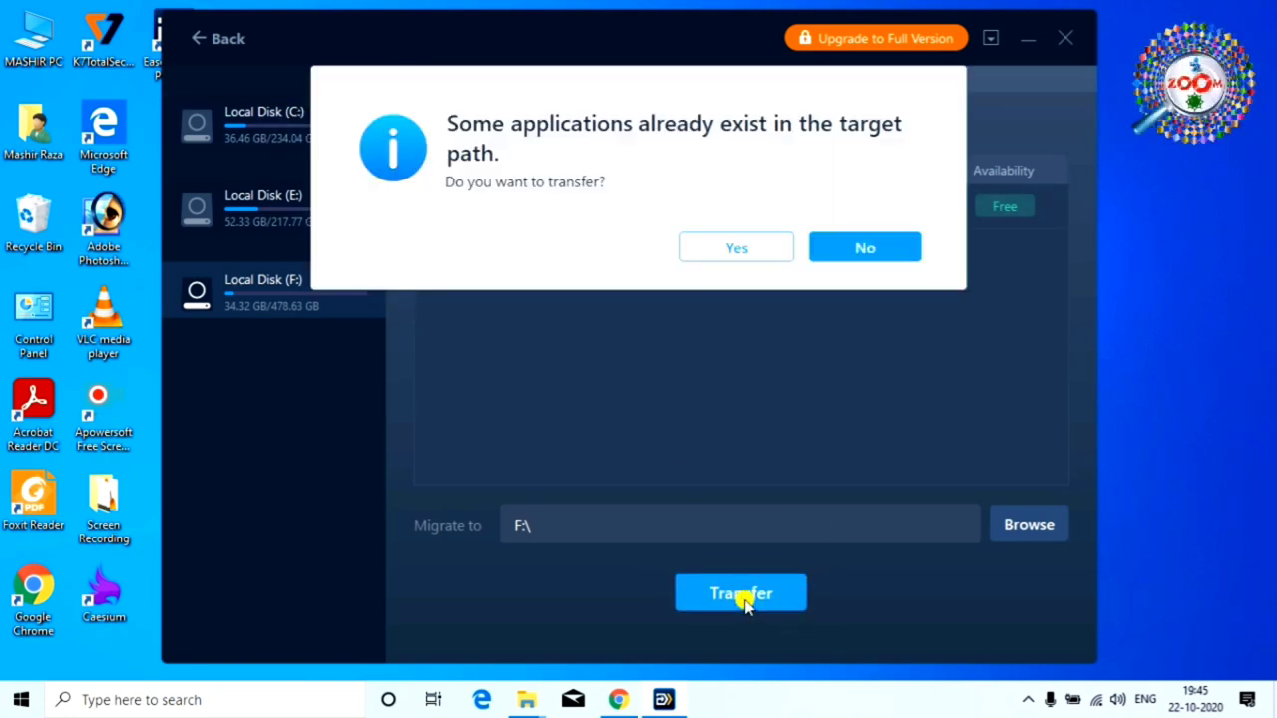
{"action": "left_click", "coordinate": [757, 256]}
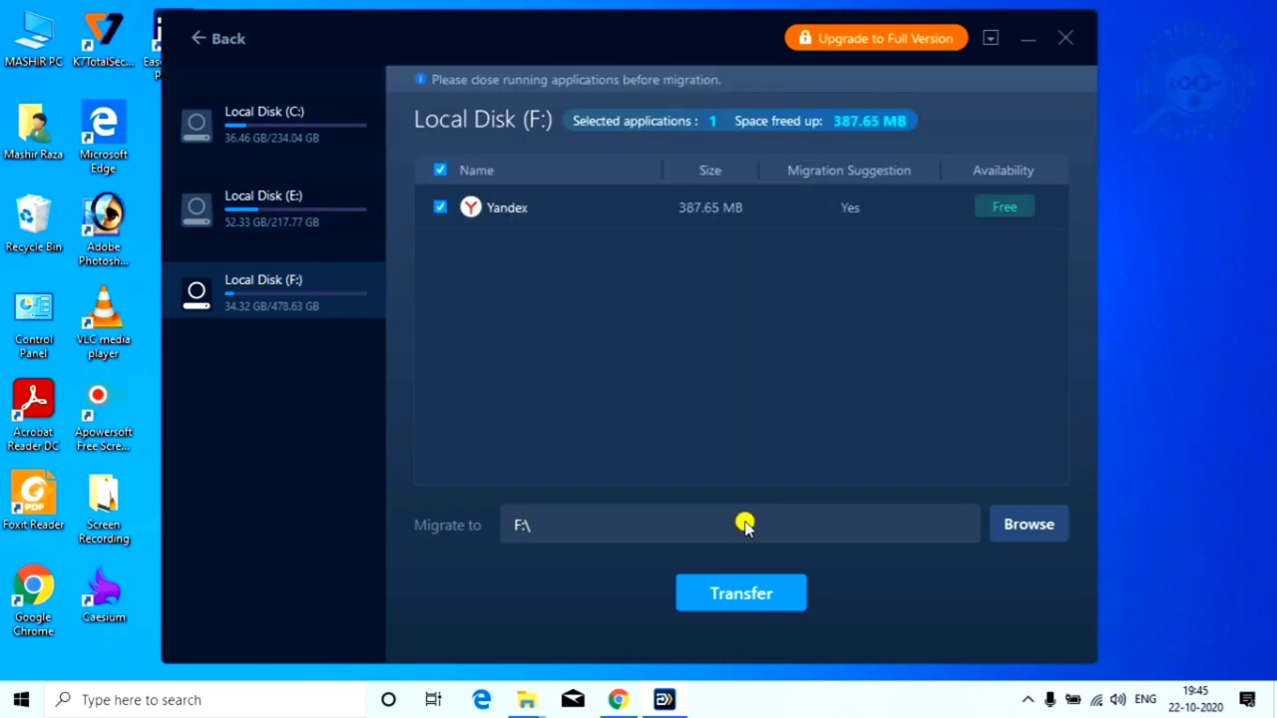
Choose Local Disk (C:) as the migration destination, transfer Yandex there, and dismiss the completion report
{"action": "left_click", "coordinate": [1032, 524]}
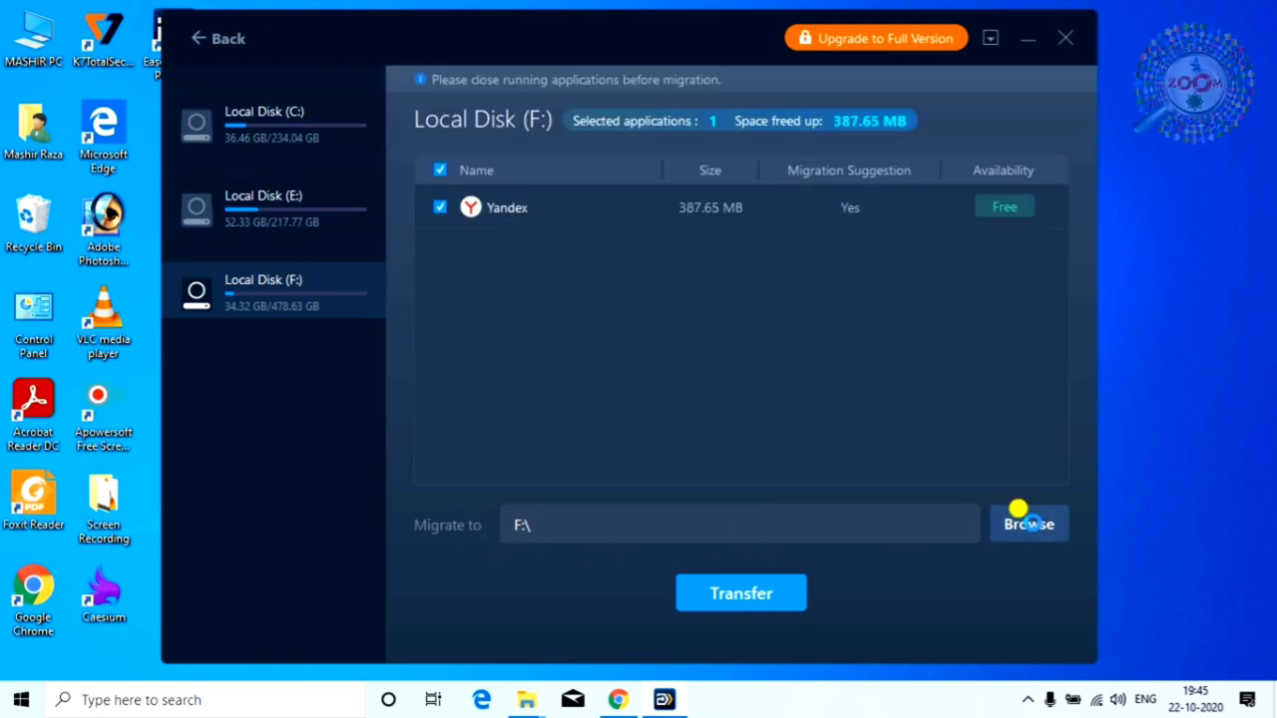
{"action": "left_click", "coordinate": [254, 319]}
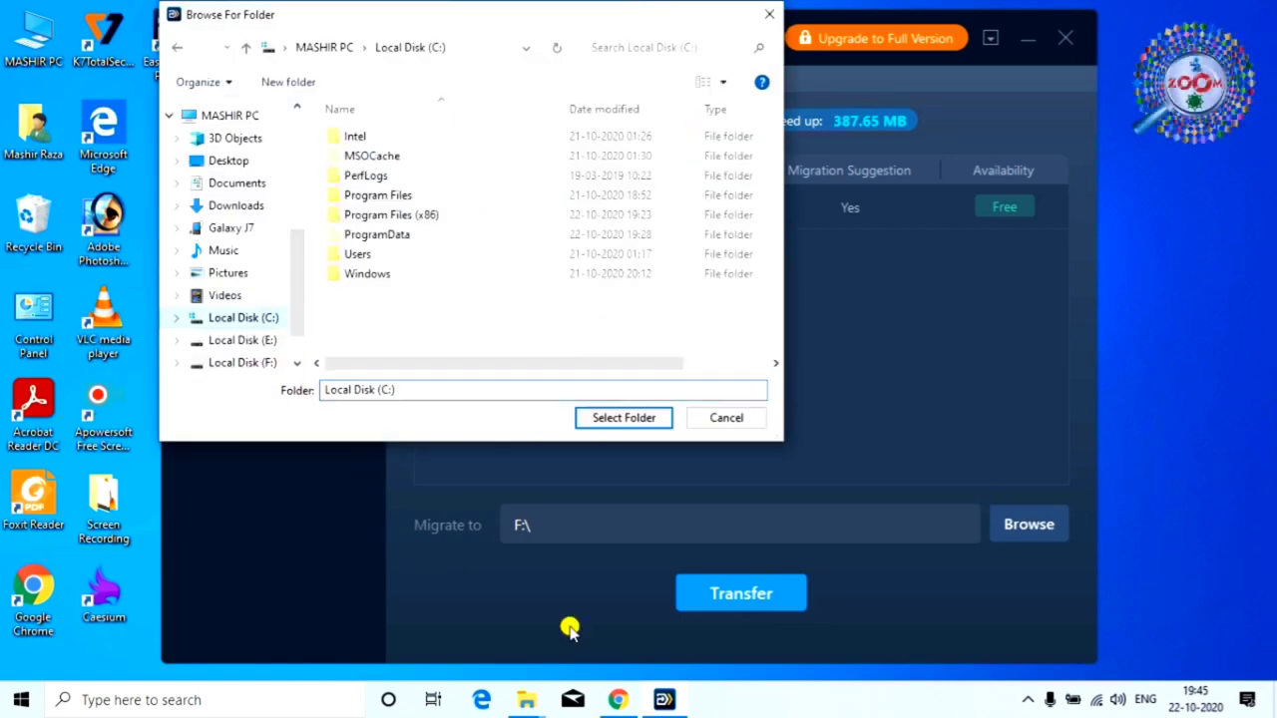
{"action": "left_click", "coordinate": [628, 419]}
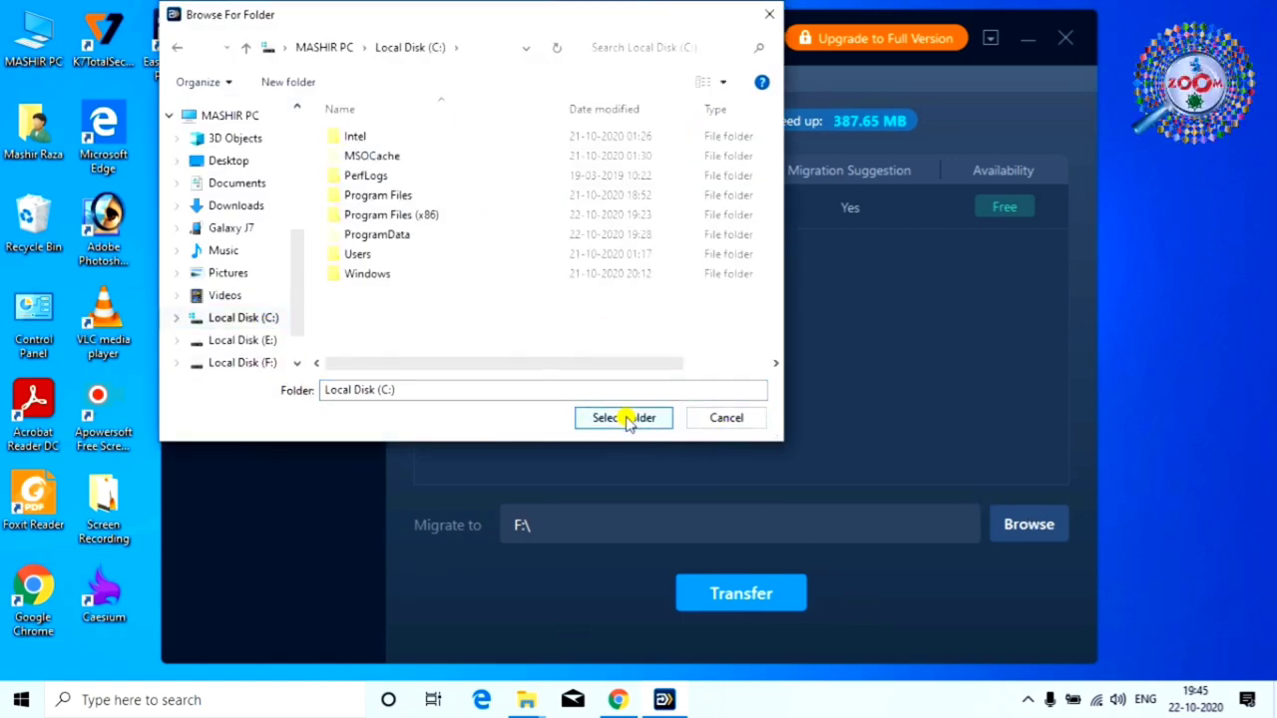
{"action": "left_click", "coordinate": [727, 596]}
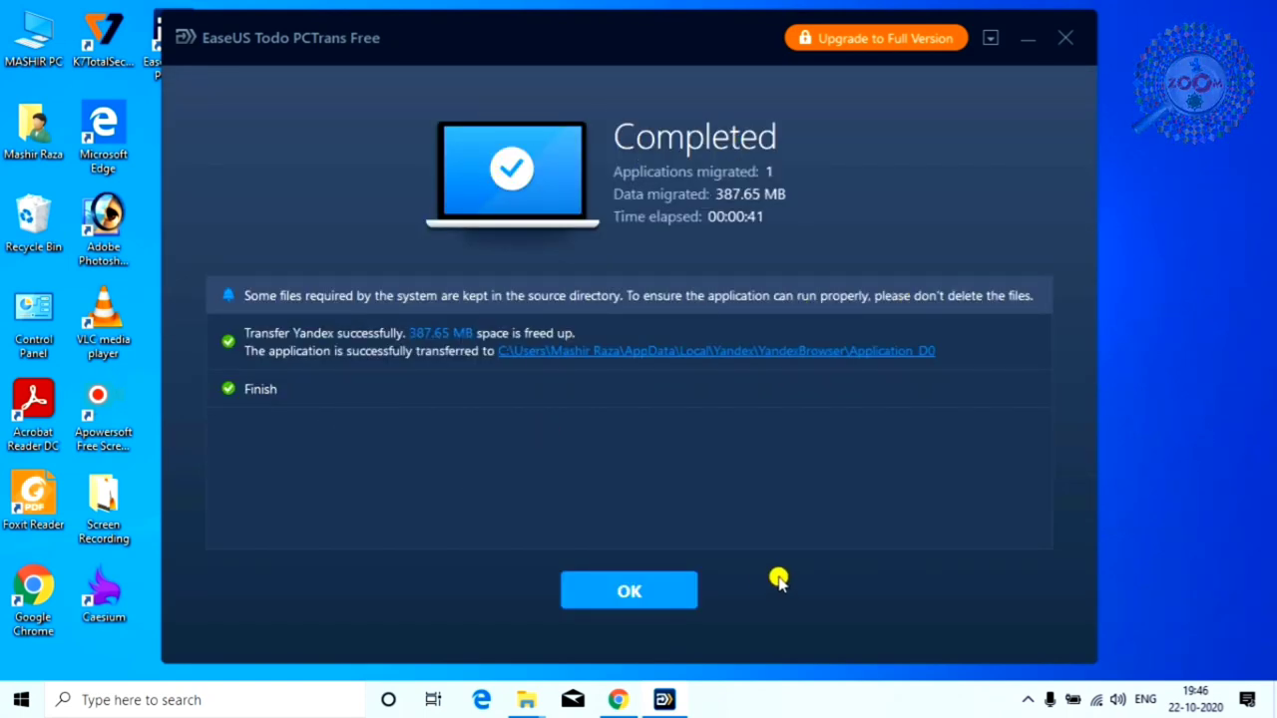
{"action": "left_click", "coordinate": [617, 589]}
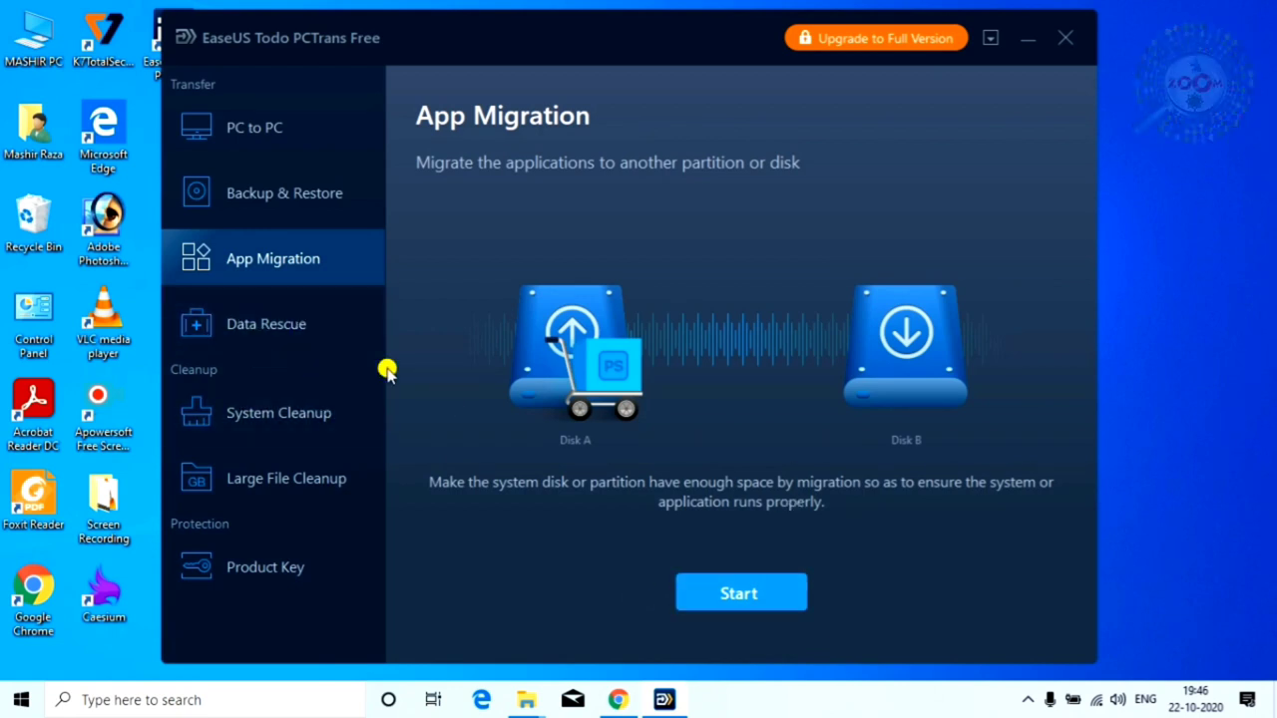
Restart App Migration, decline the upgrade offer, and check Local Disk (C:) and Local Disk (F:) for Yandex before returning to the overview
{"action": "left_click", "coordinate": [744, 595]}
{"action": "left_click", "coordinate": [966, 90]}
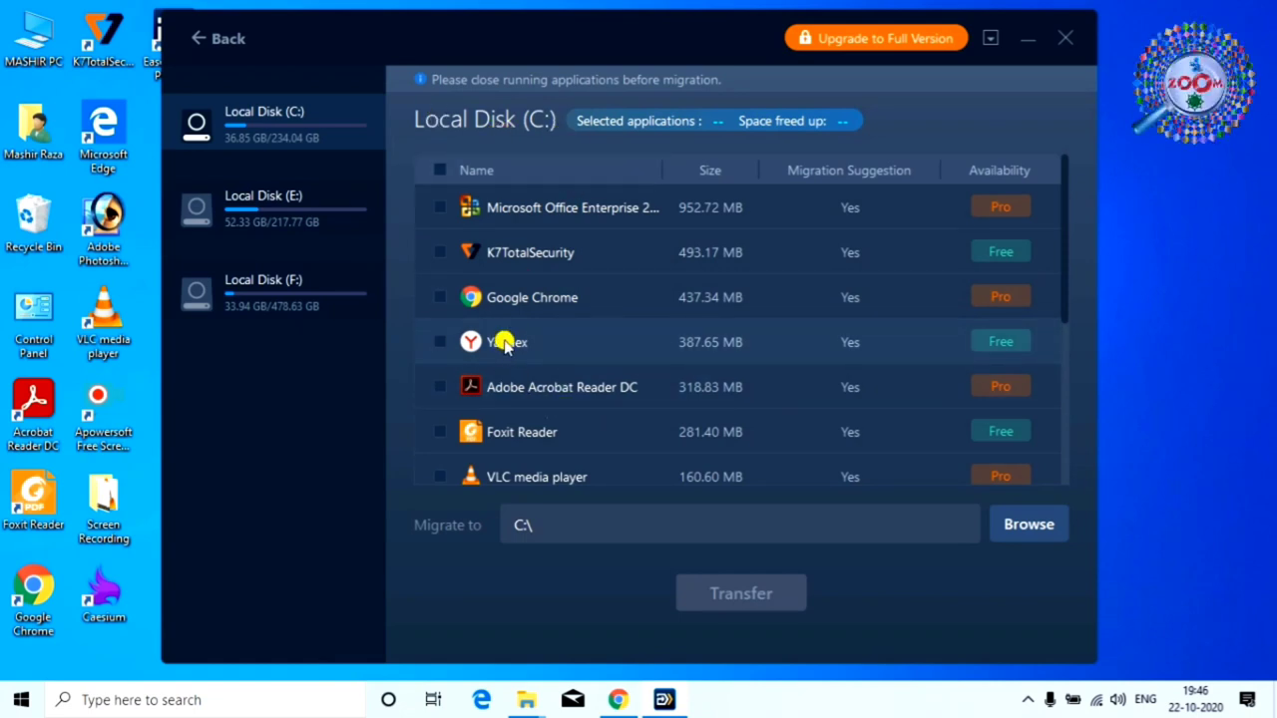
{"action": "scroll", "coordinate": [723, 389], "scroll_direction": "down", "scroll_amount": 3}
{"action": "scroll", "coordinate": [699, 359], "scroll_direction": "up", "scroll_amount": 3}
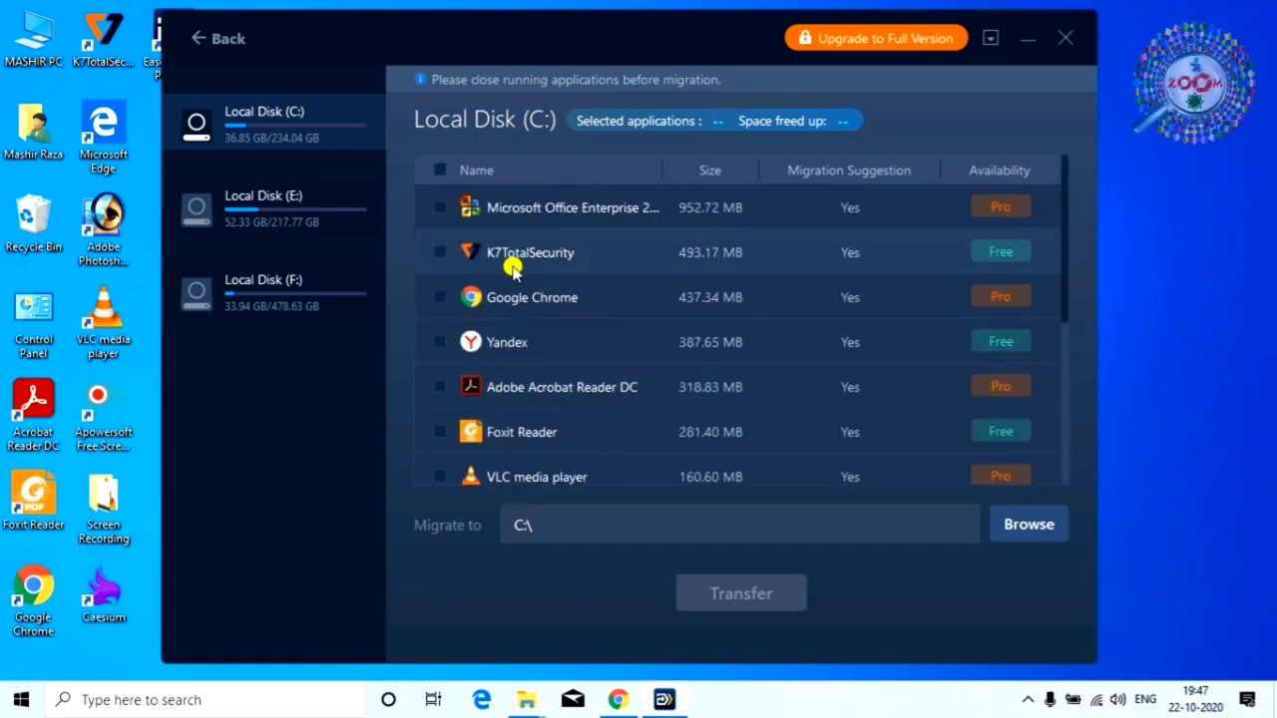
{"action": "left_click", "coordinate": [309, 301]}
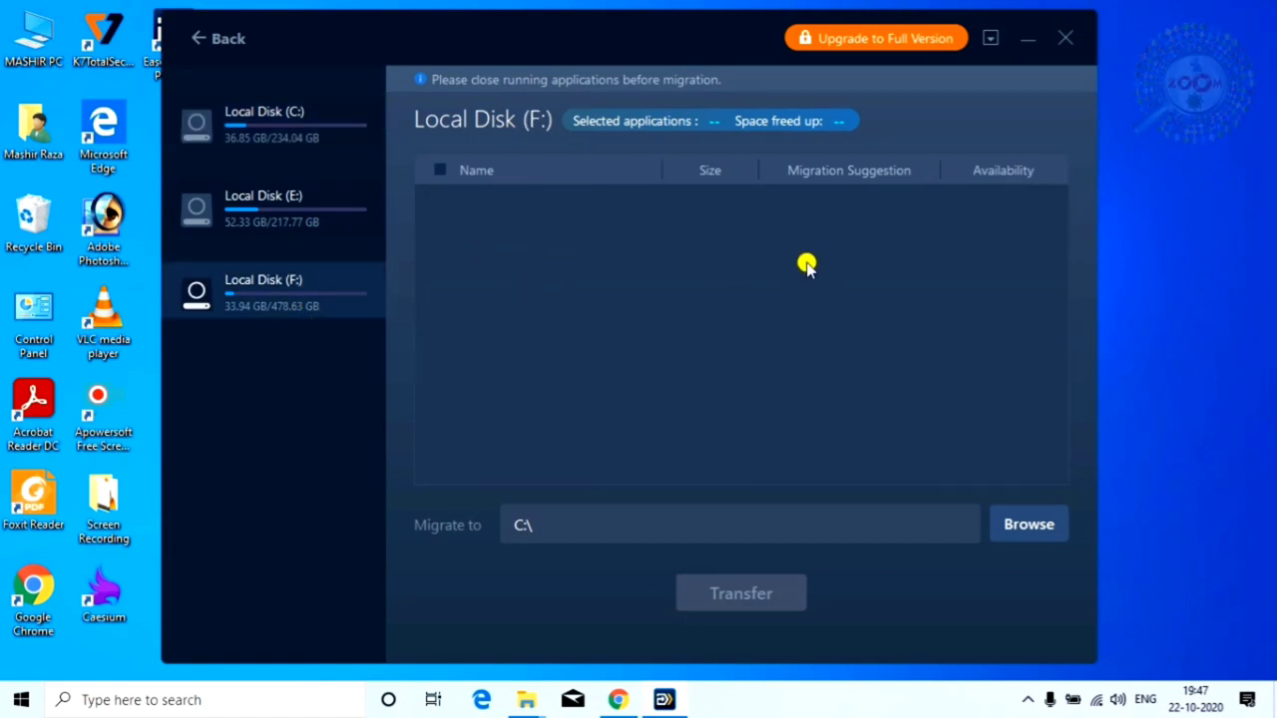
{"action": "left_click", "coordinate": [266, 114]}
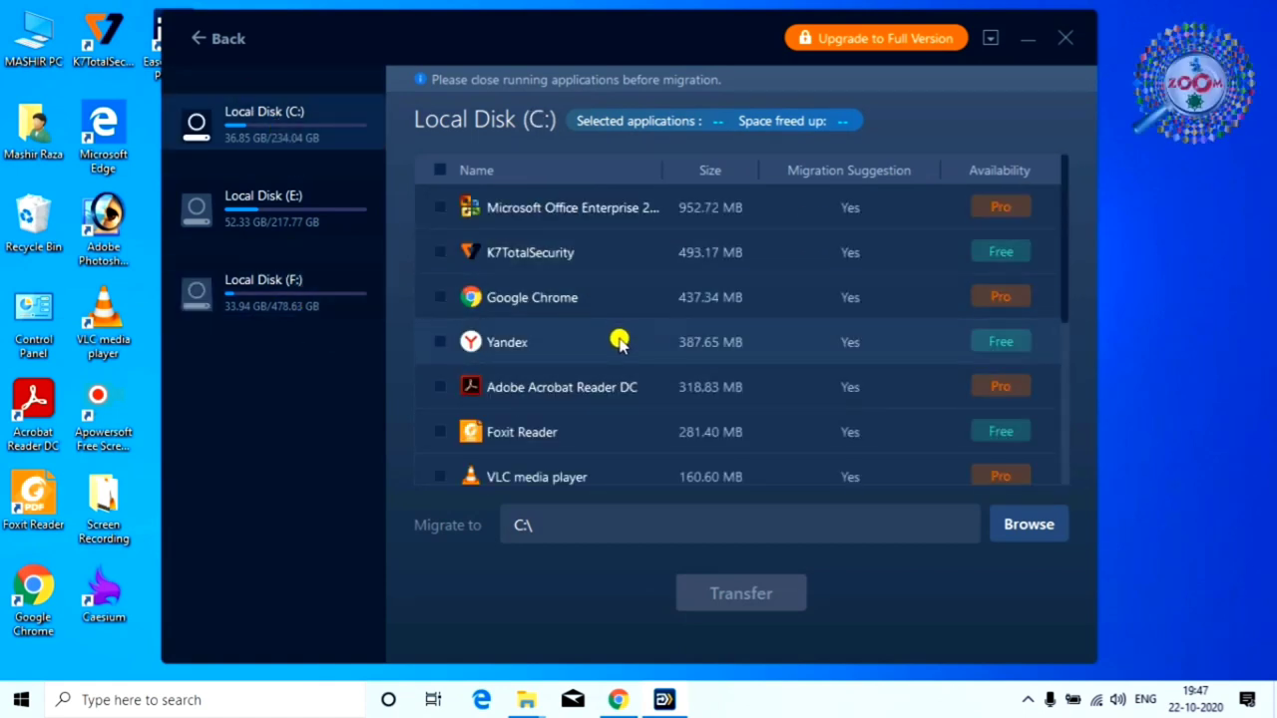
{"action": "scroll", "coordinate": [559, 314], "scroll_direction": "down", "scroll_amount": 3}
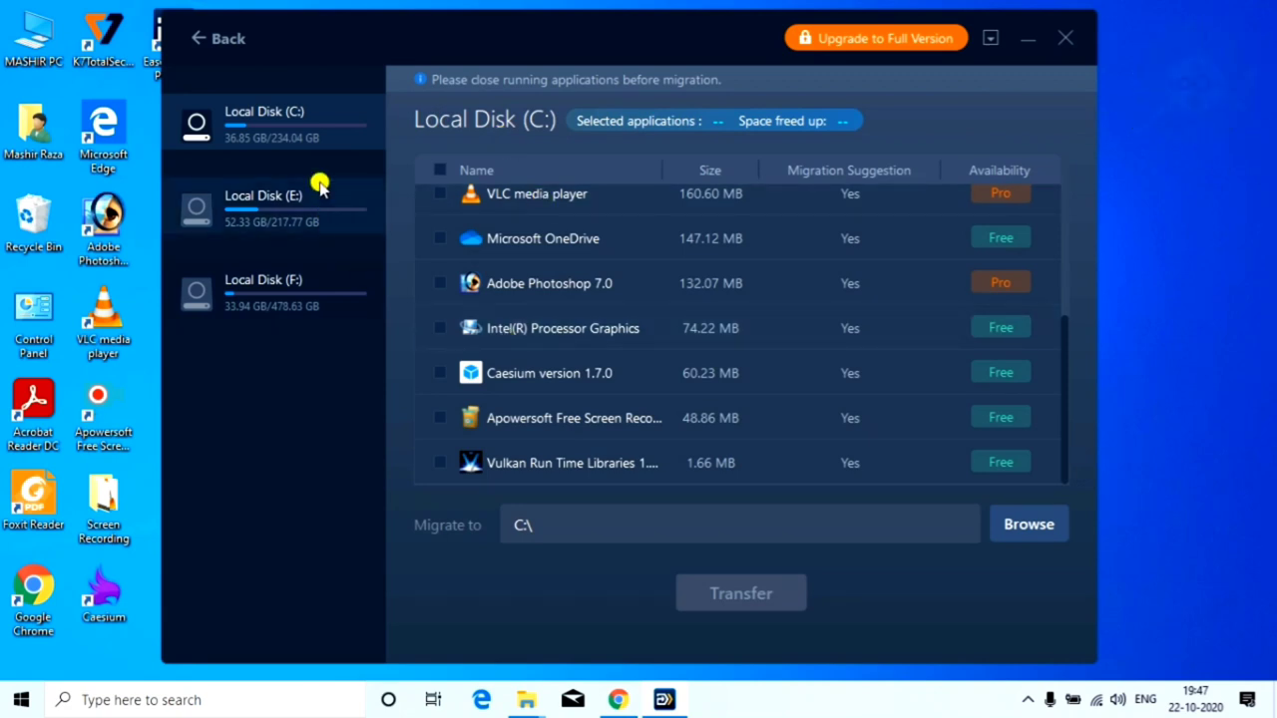
{"action": "left_click", "coordinate": [220, 44]}
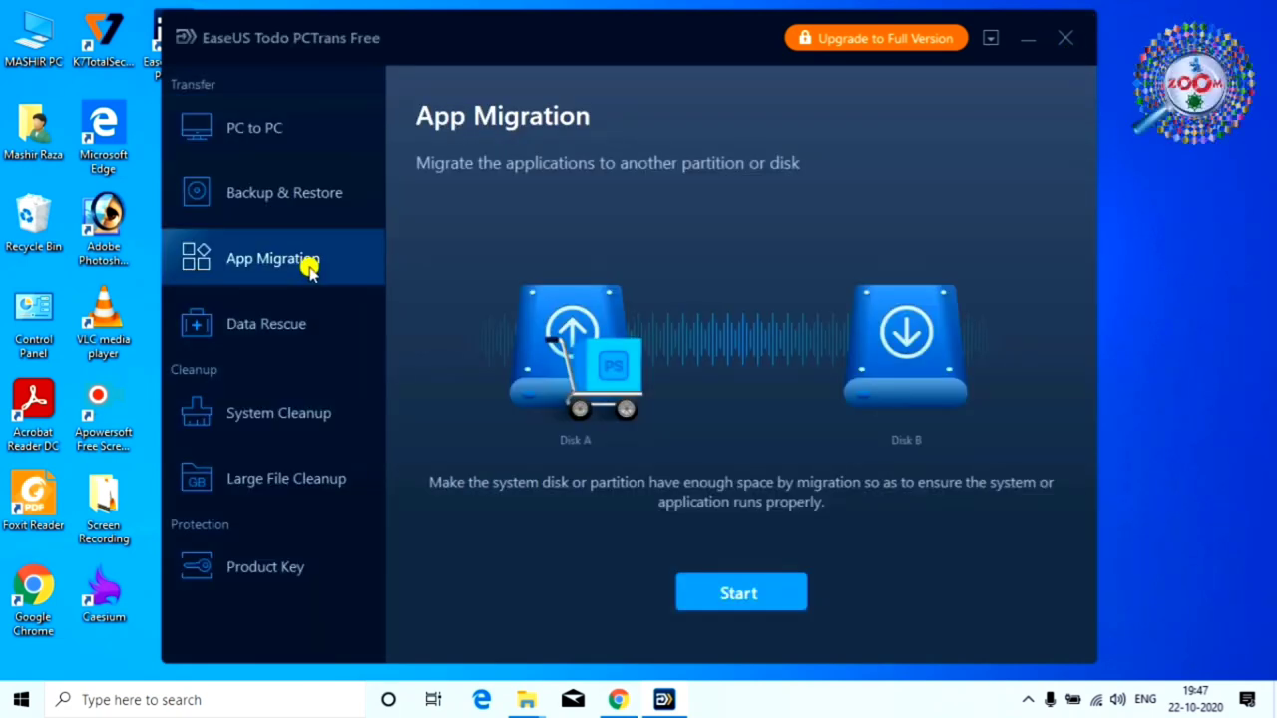
Start Data Rescue without upgrading, scan and rescan for a connected old PC disk, and return to its overview
{"action": "left_click", "coordinate": [294, 331]}
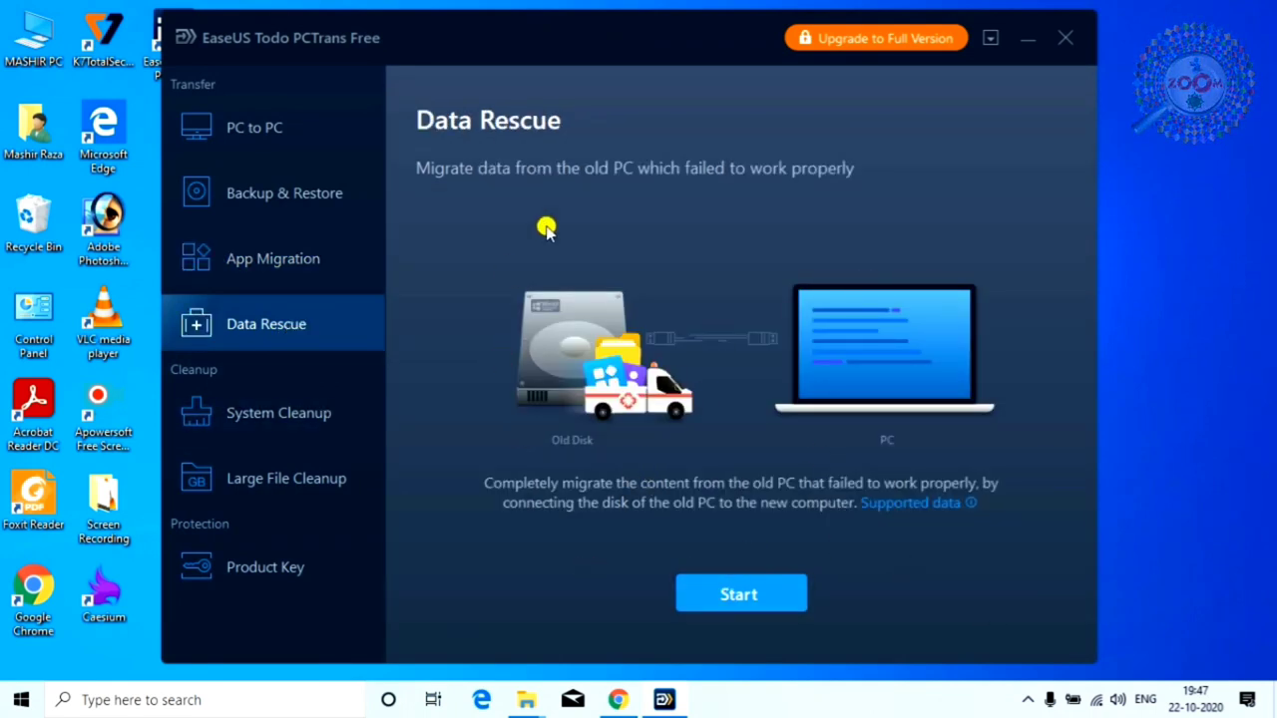
{"action": "left_click", "coordinate": [735, 599]}
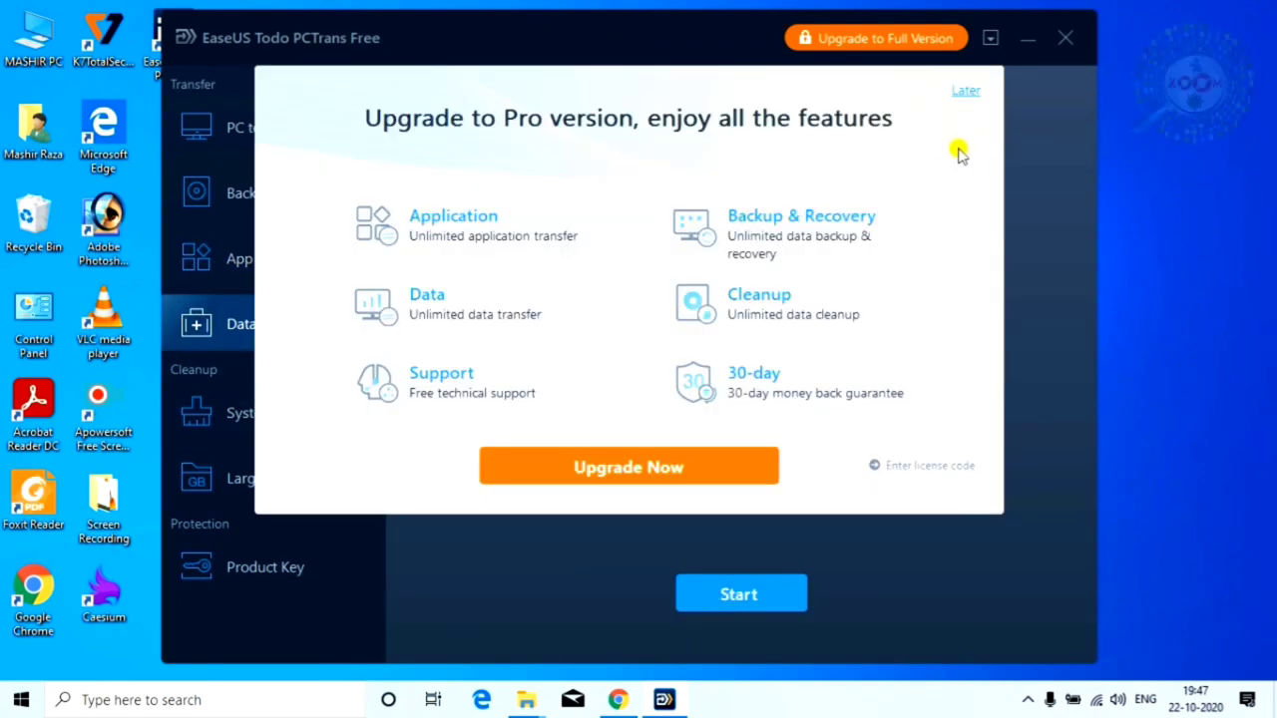
{"action": "left_click", "coordinate": [973, 90]}
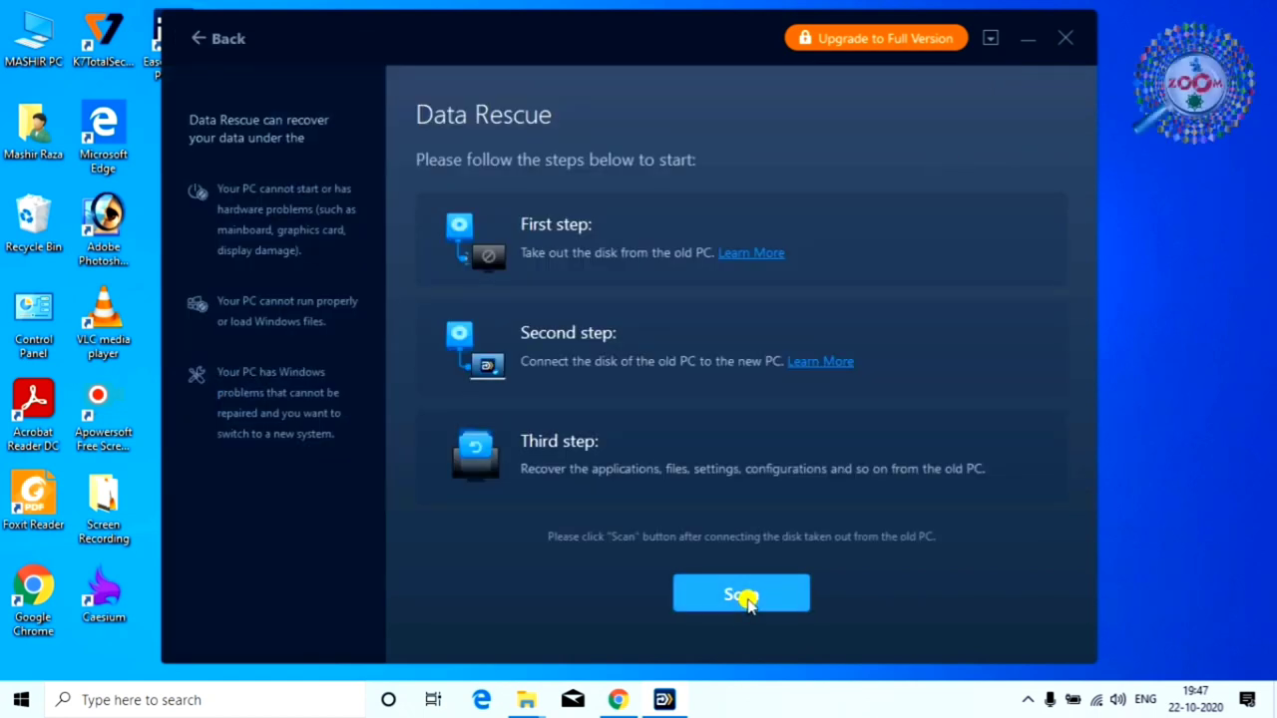
{"action": "left_click", "coordinate": [746, 601]}
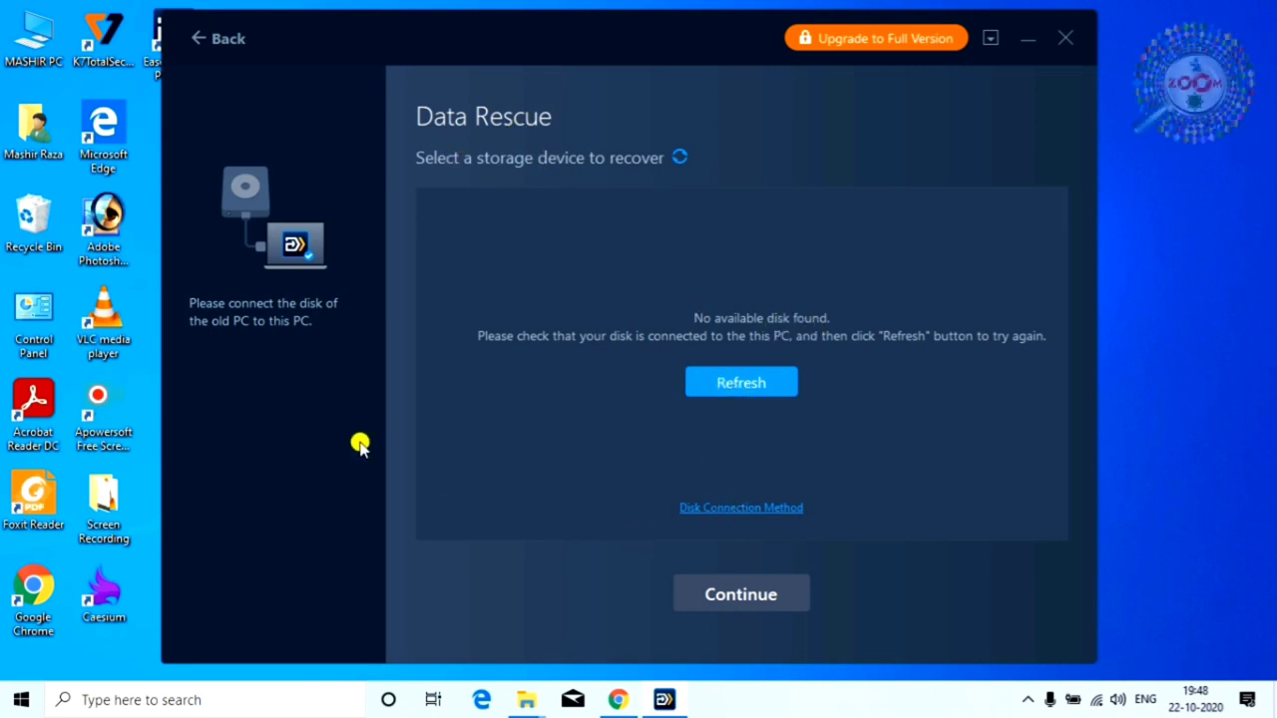
{"action": "left_click", "coordinate": [747, 381]}
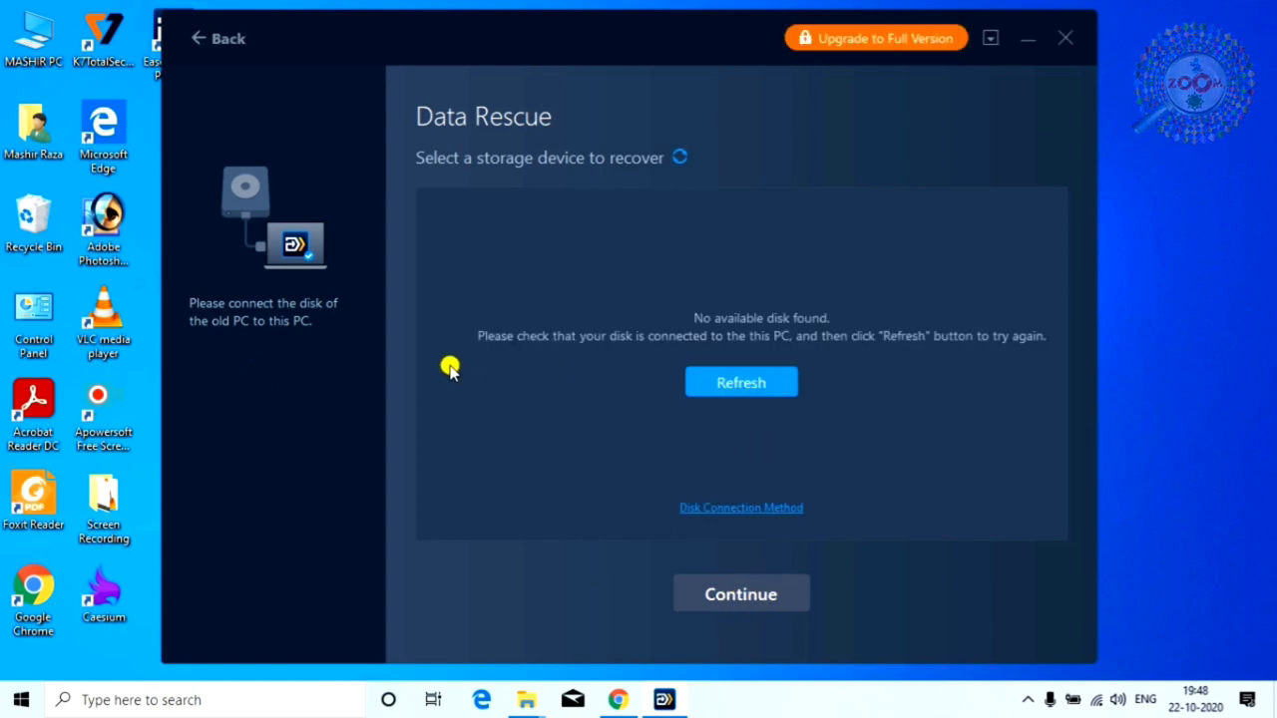
{"action": "left_click", "coordinate": [192, 38]}
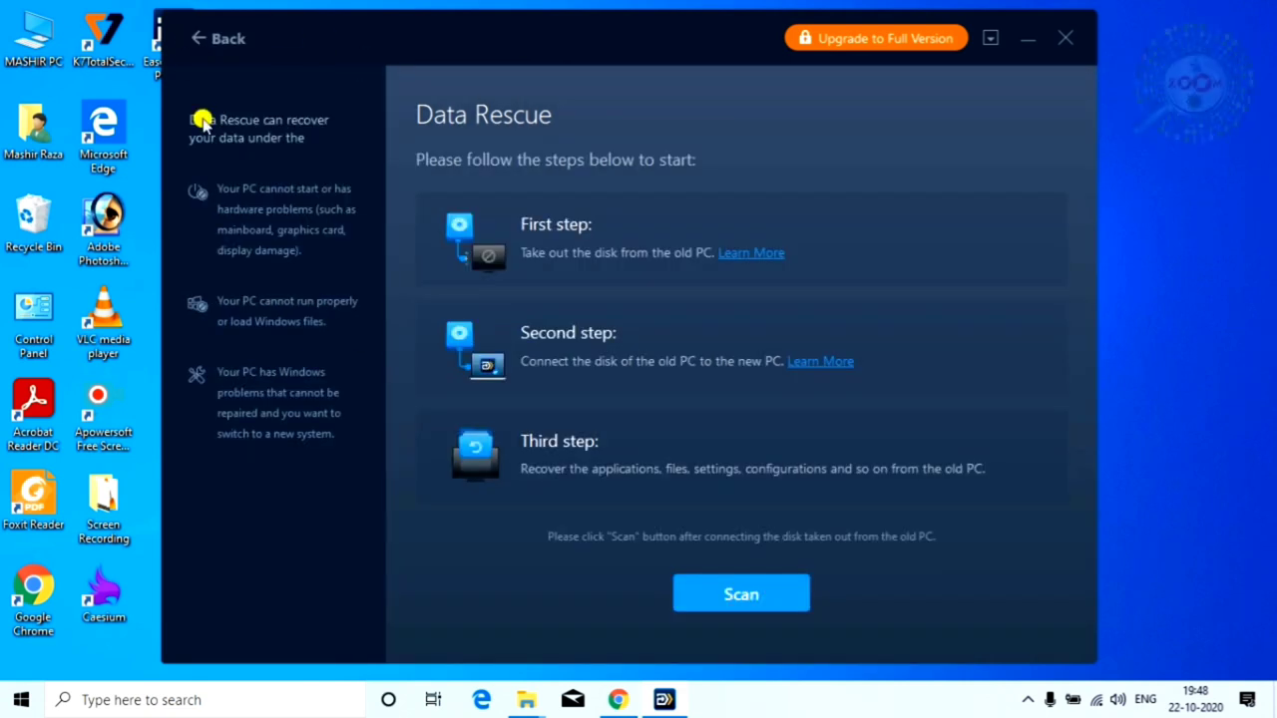
{"action": "left_click", "coordinate": [205, 38]}
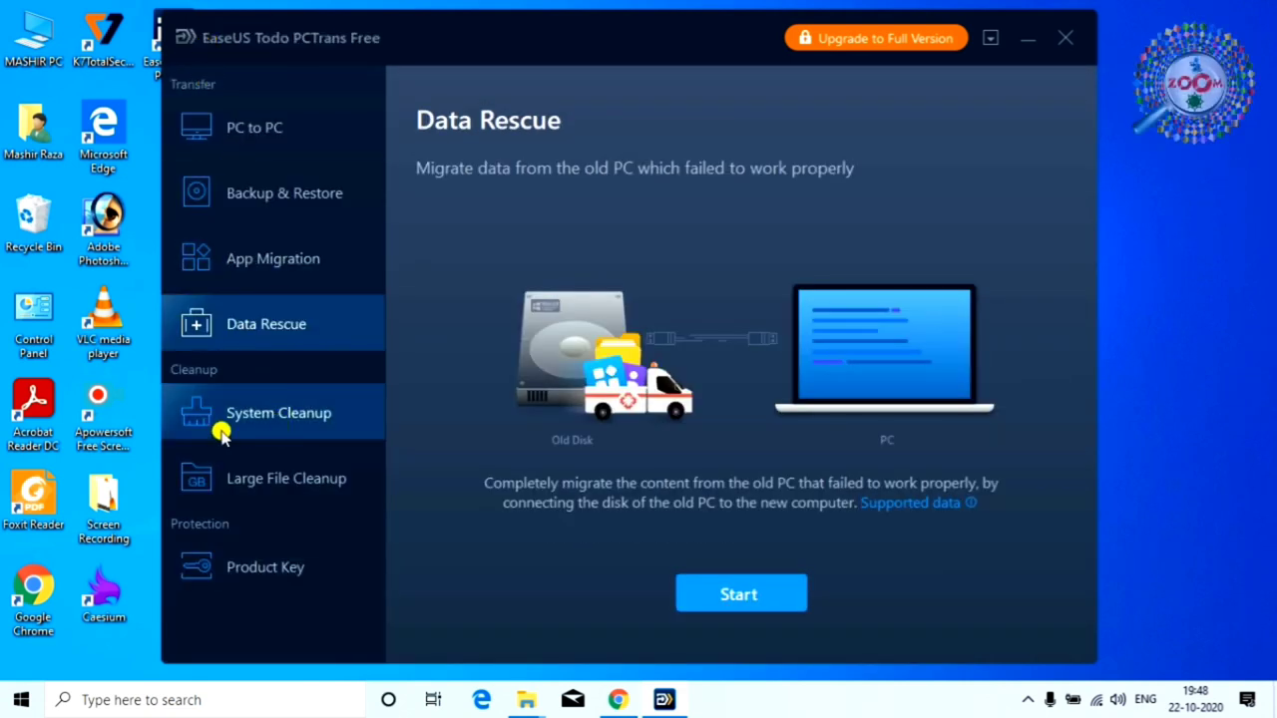
Scan Local Disk (C:) with System Cleanup, clean up the preselected junk files, and finish the cleanup
{"action": "left_click", "coordinate": [312, 415]}
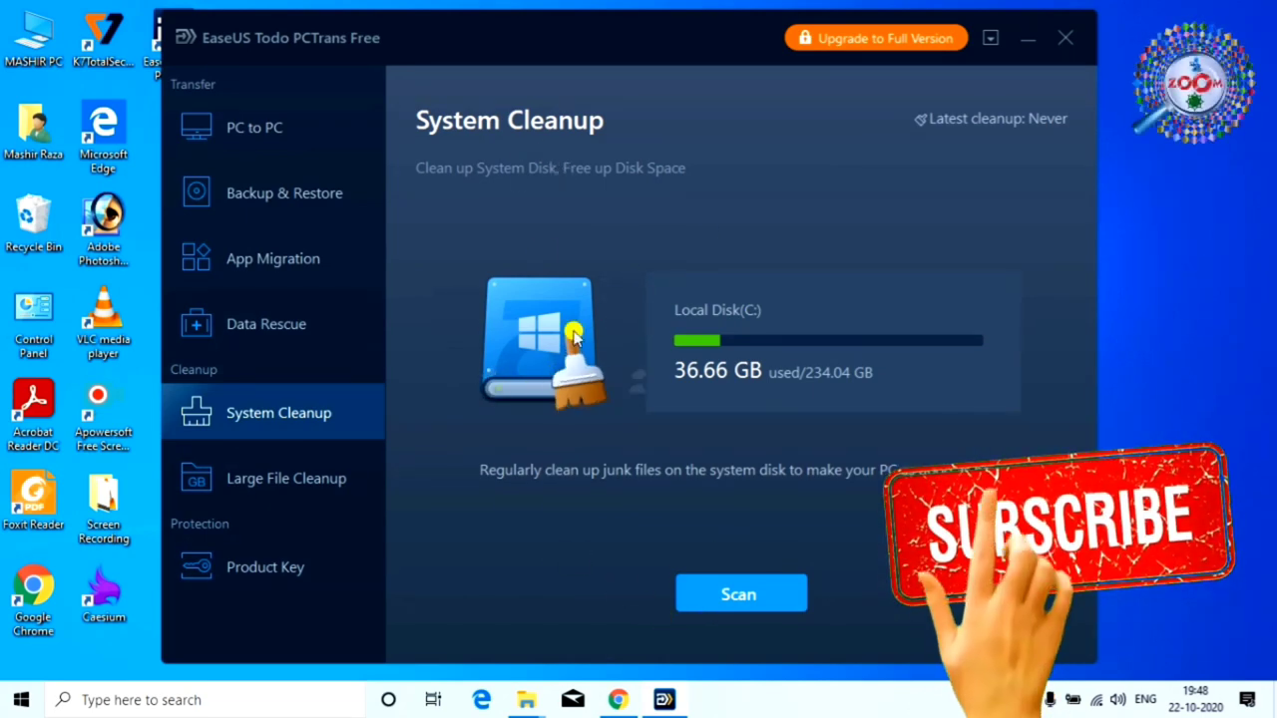
{"action": "left_click", "coordinate": [680, 609]}
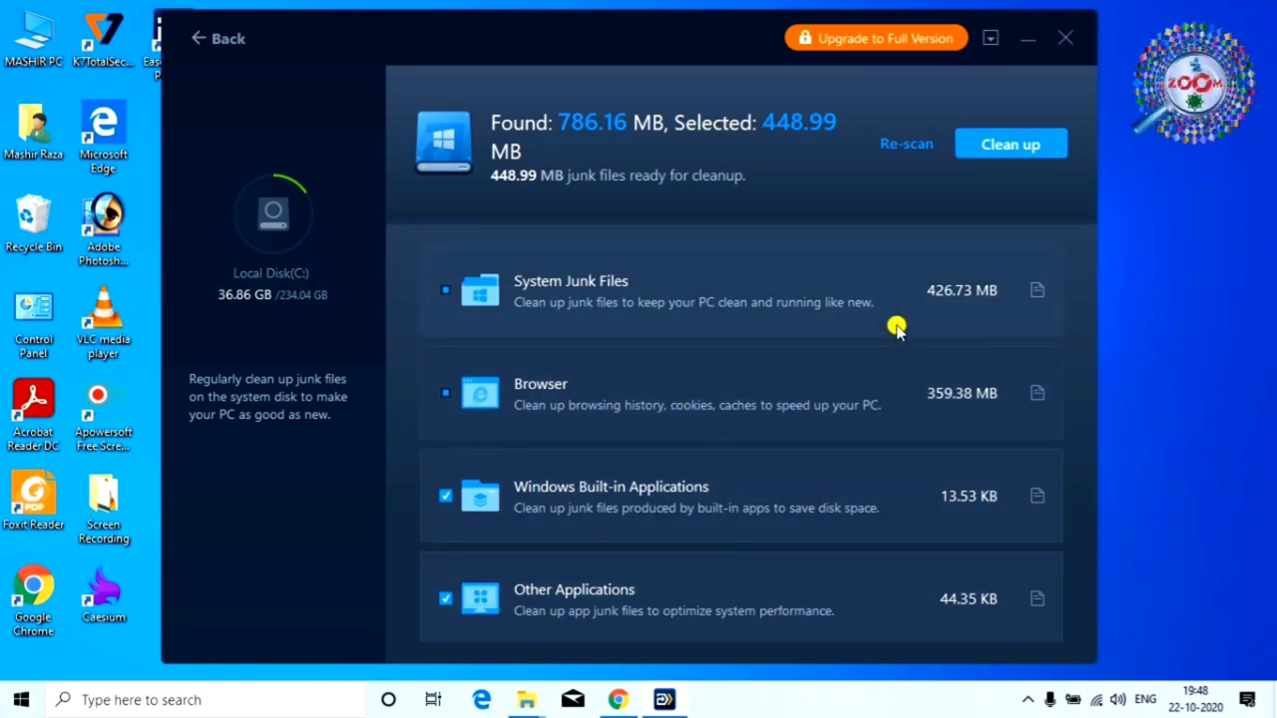
{"action": "left_click", "coordinate": [1011, 147]}
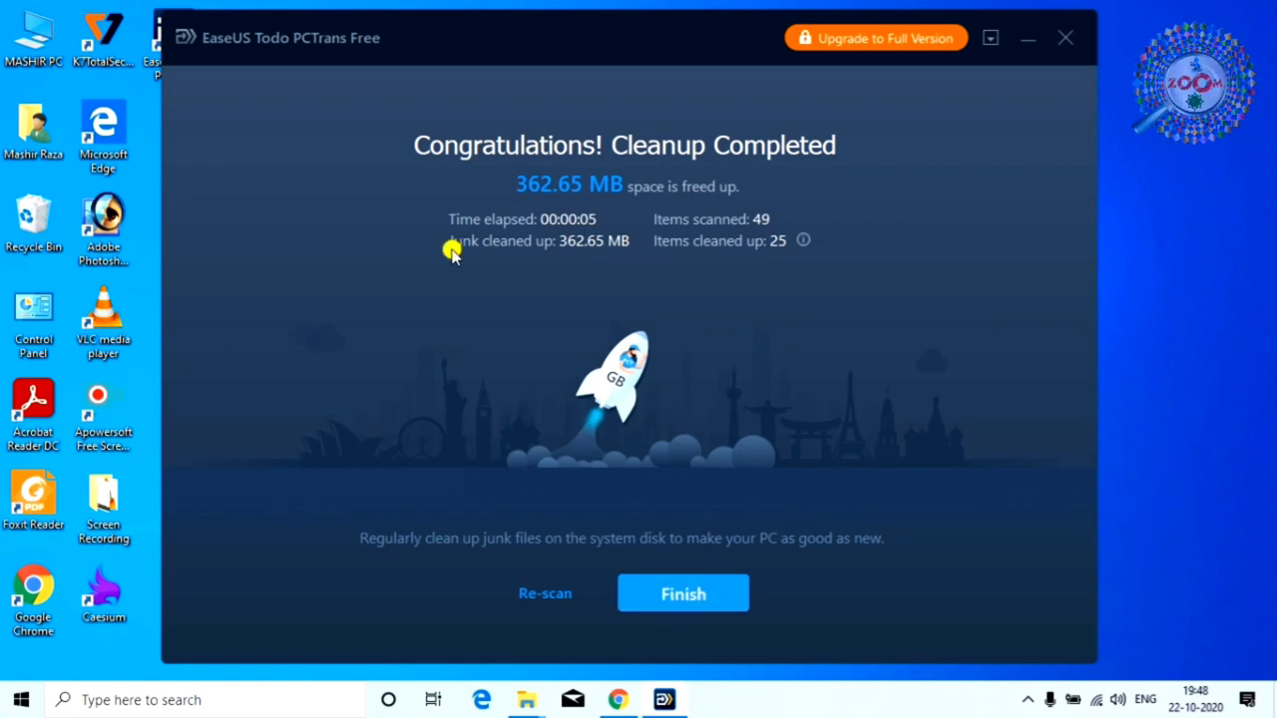
{"action": "left_click", "coordinate": [664, 593]}
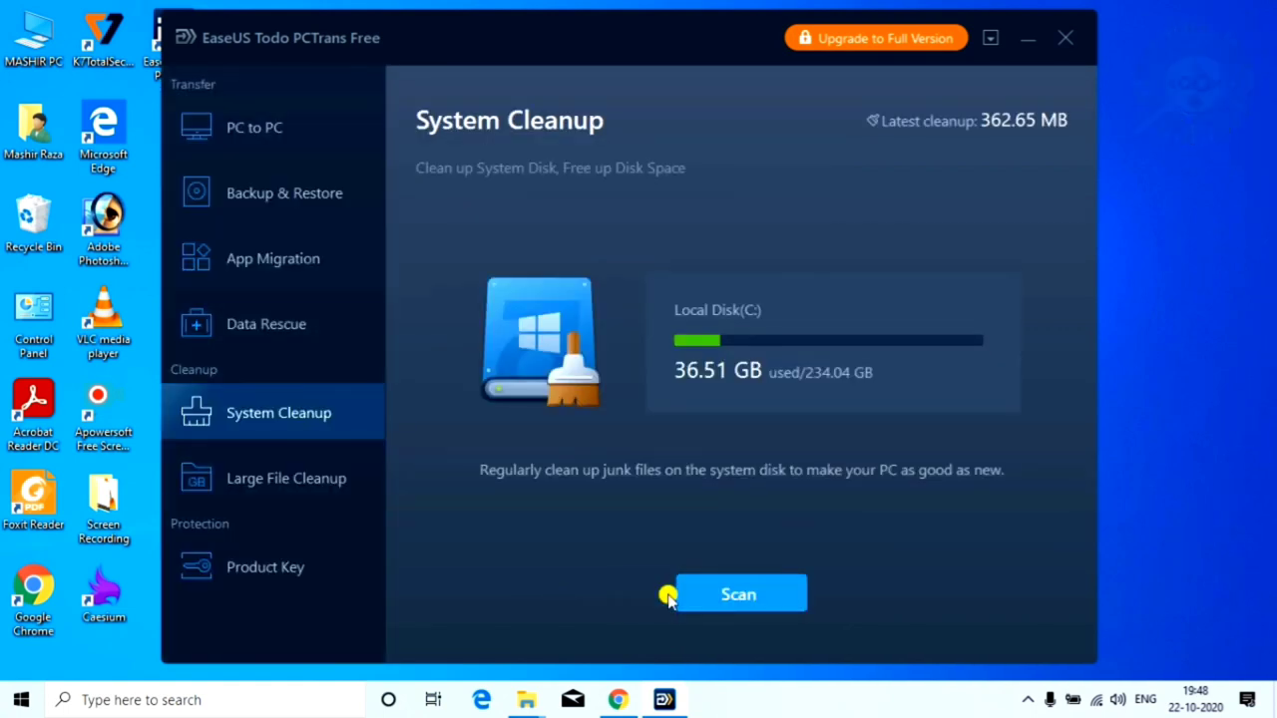
Scan Local Disk (C:) with Large File Cleanup, examine the list of large files, and leave without deleting any
{"action": "left_click", "coordinate": [291, 491]}
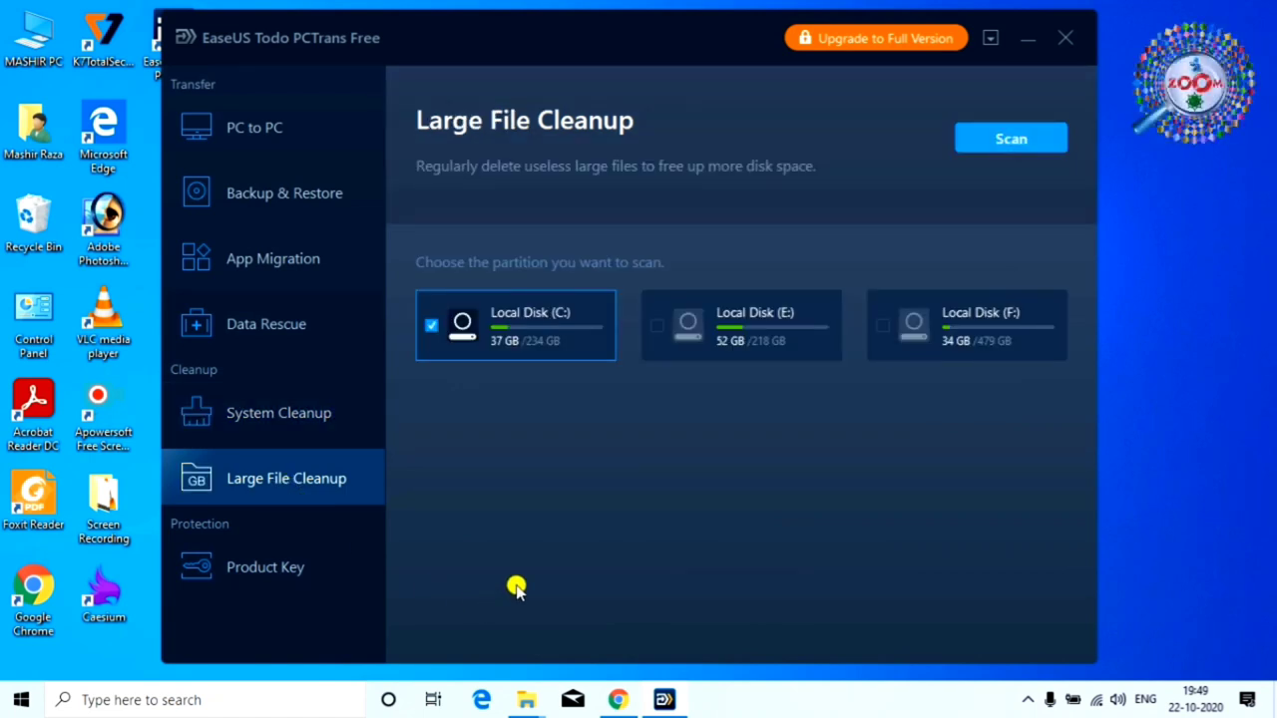
{"action": "left_click", "coordinate": [1011, 139]}
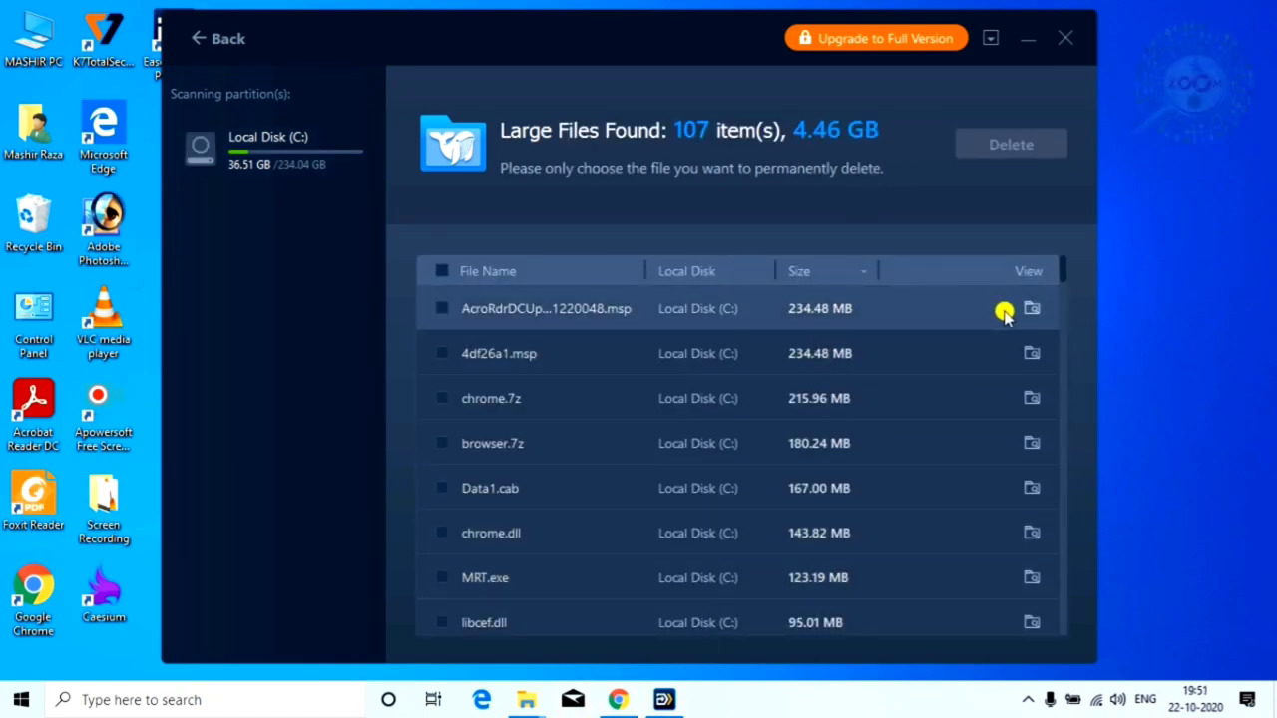
{"action": "scroll", "coordinate": [1030, 335], "scroll_direction": "down", "scroll_amount": 4}
{"action": "scroll", "coordinate": [884, 373], "scroll_direction": "down", "scroll_amount": 12}
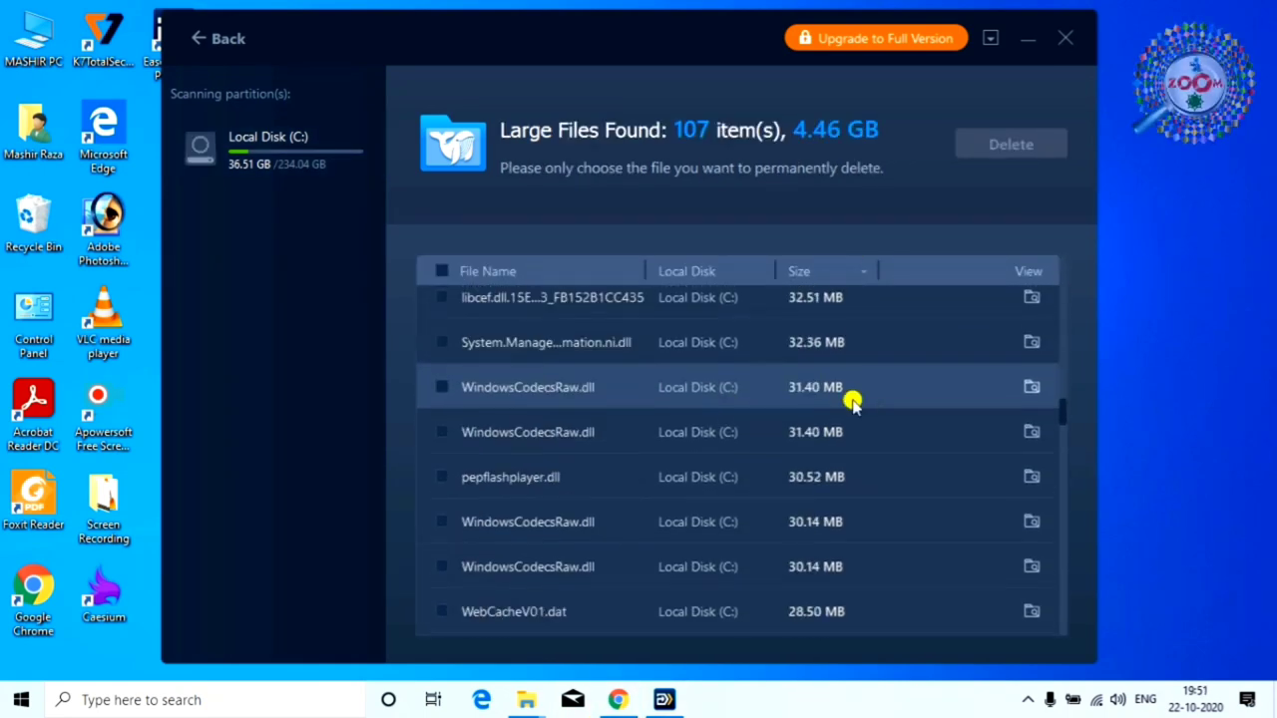
{"action": "scroll", "coordinate": [888, 431], "scroll_direction": "down", "scroll_amount": 10}
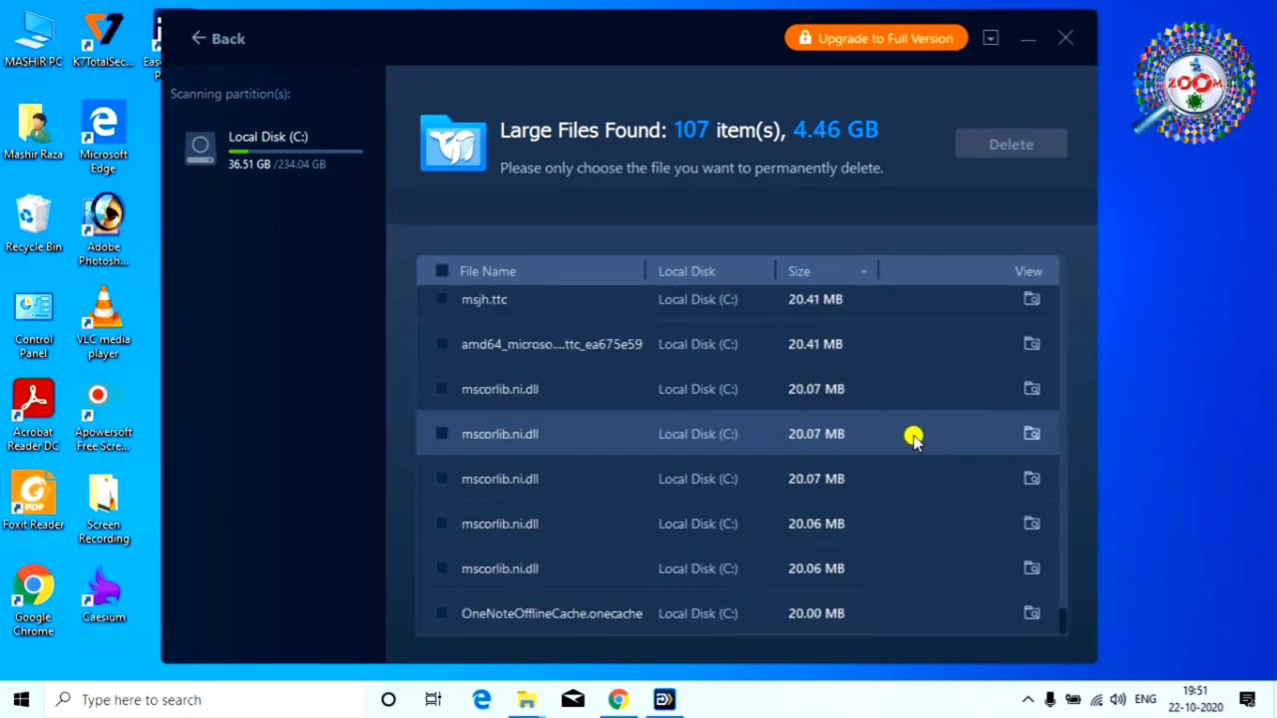
{"action": "scroll", "coordinate": [858, 496], "scroll_direction": "up", "scroll_amount": 15}
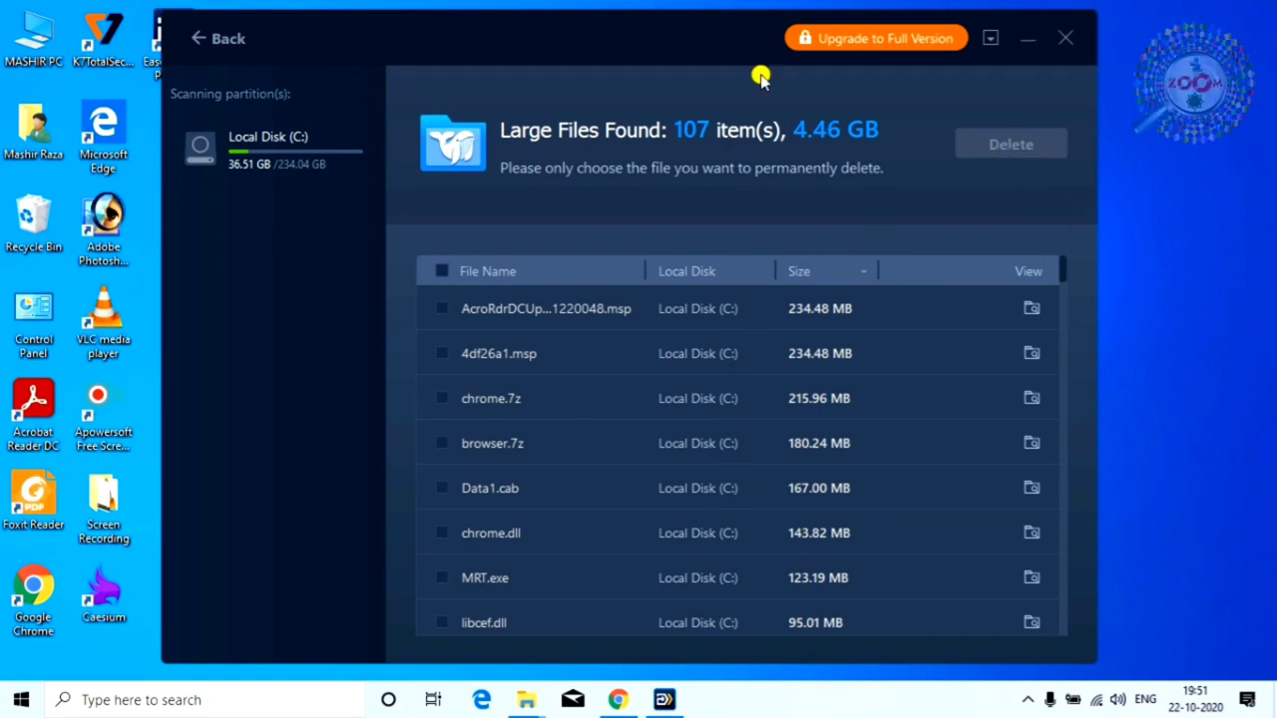
{"action": "left_click", "coordinate": [198, 39]}
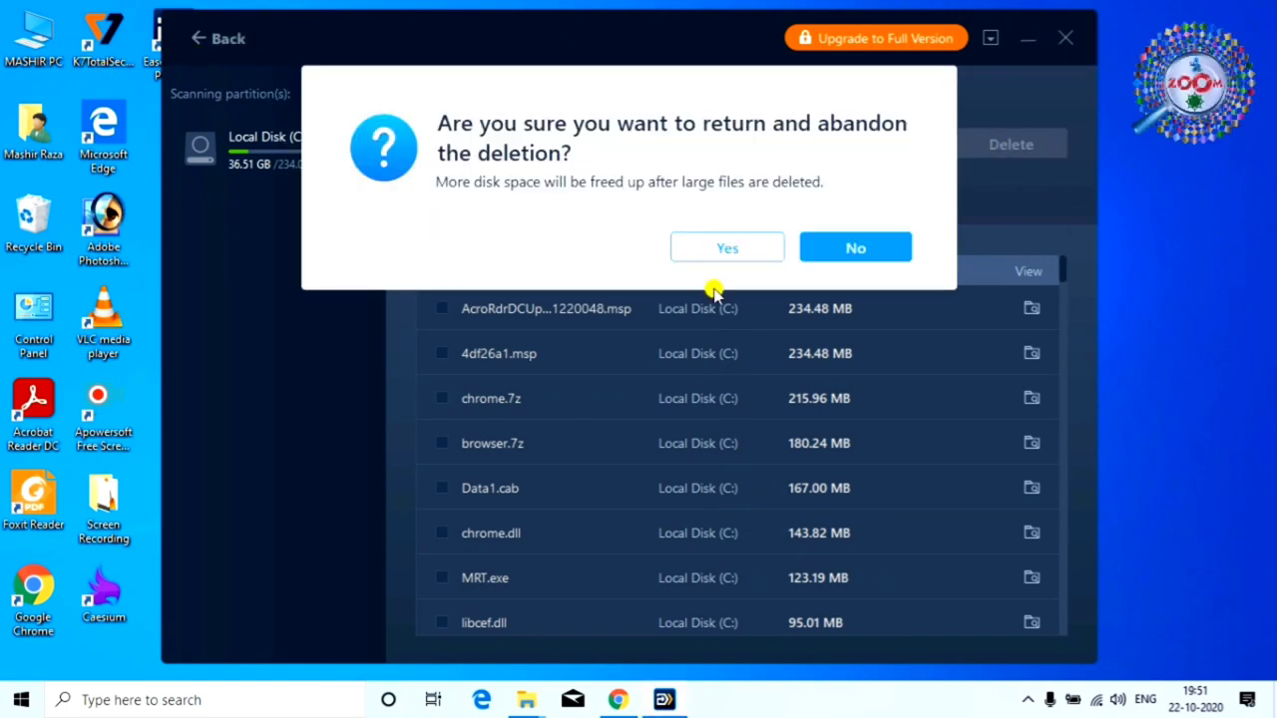
{"action": "left_click", "coordinate": [749, 249]}
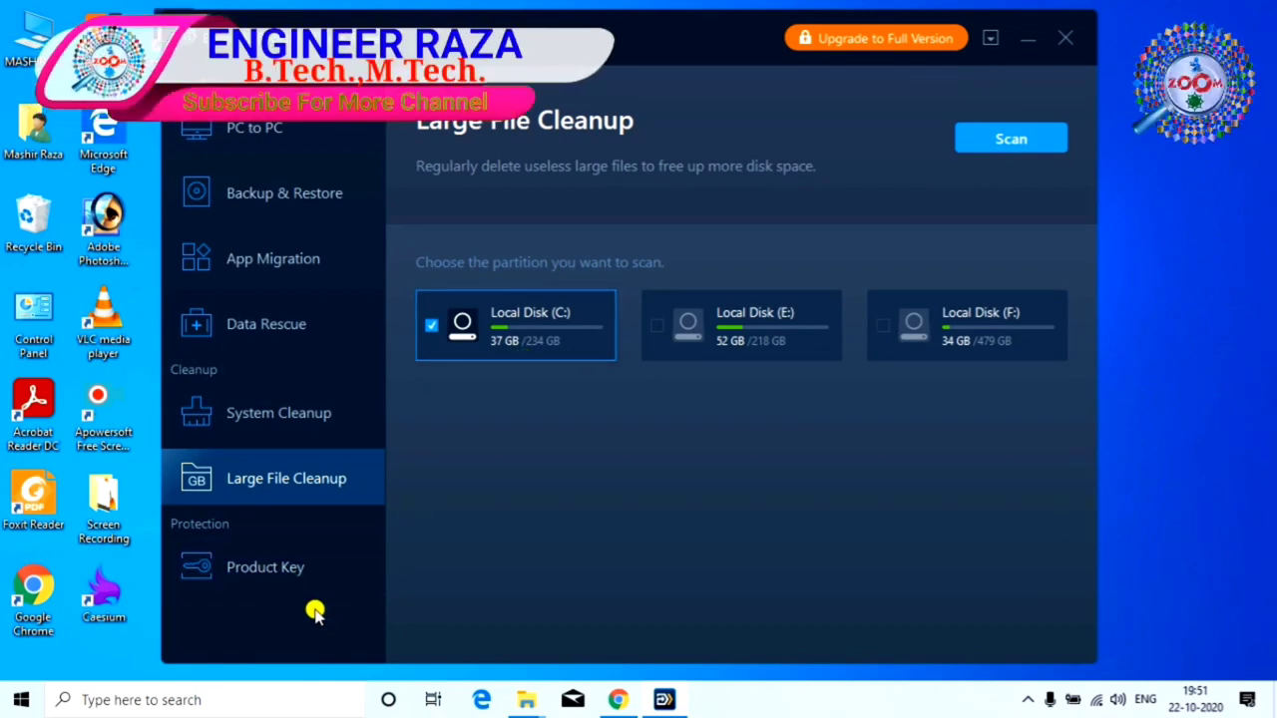
Scan the PC for product keys, review the list of products, and return to the Product Key overview
{"action": "left_click", "coordinate": [287, 574]}
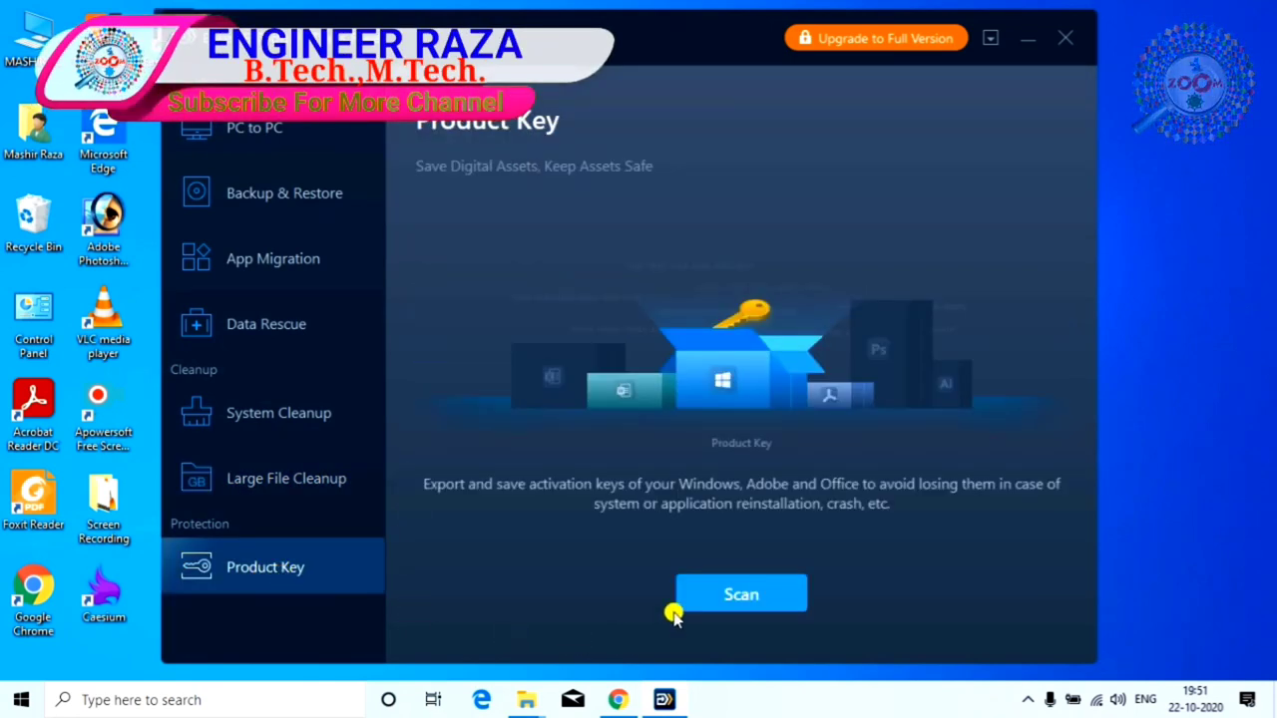
{"action": "left_click", "coordinate": [739, 596]}
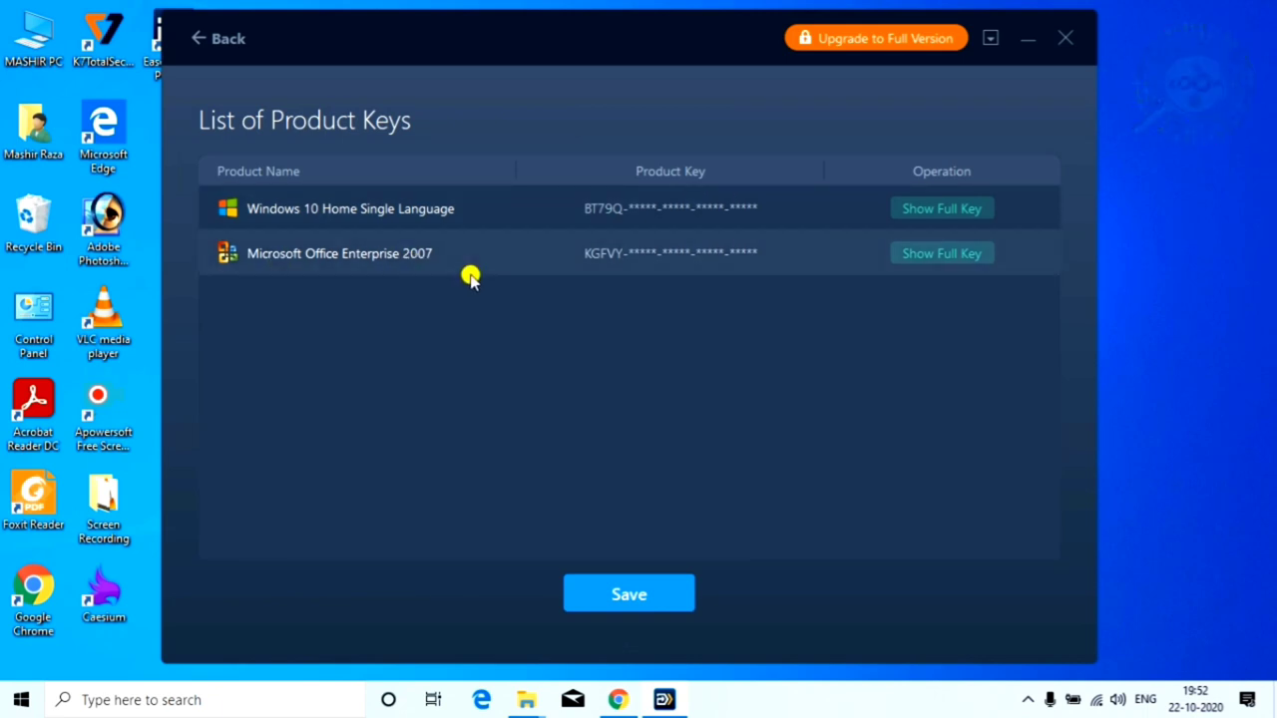
{"action": "left_click", "coordinate": [214, 38]}
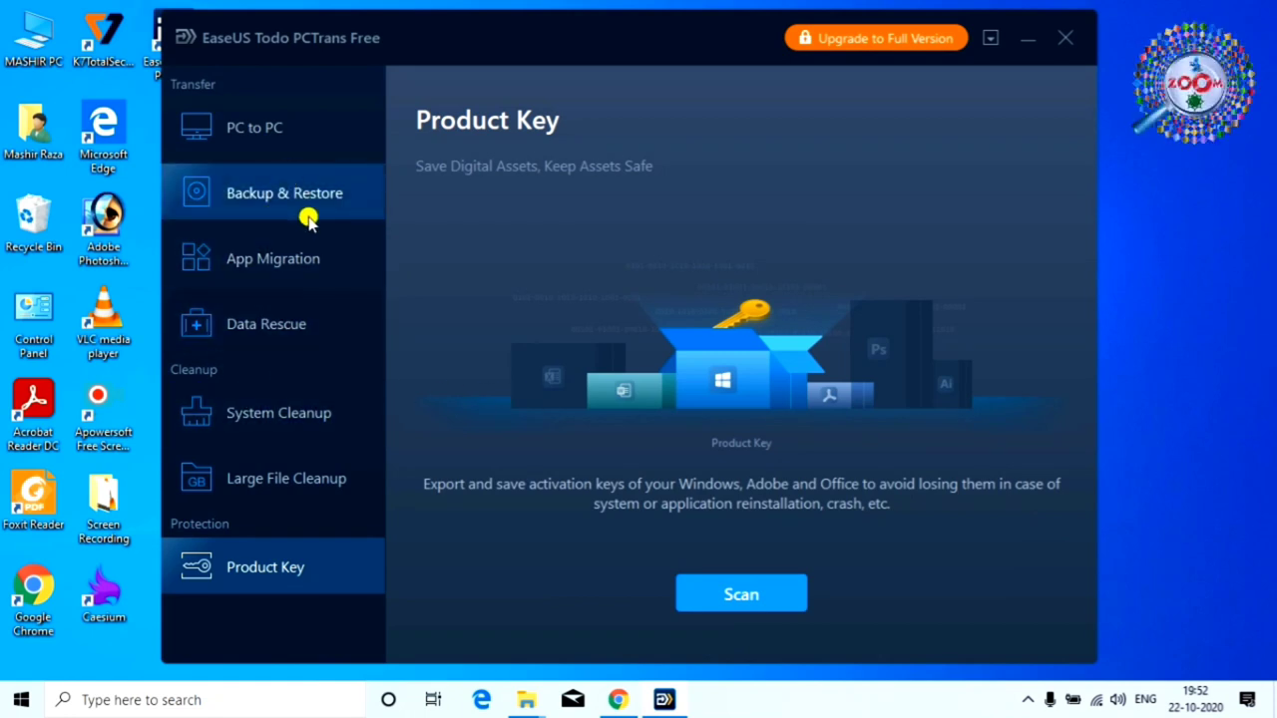
View the Backup & Restore overview and the PC to PC transfer overview
{"action": "left_click", "coordinate": [337, 193]}
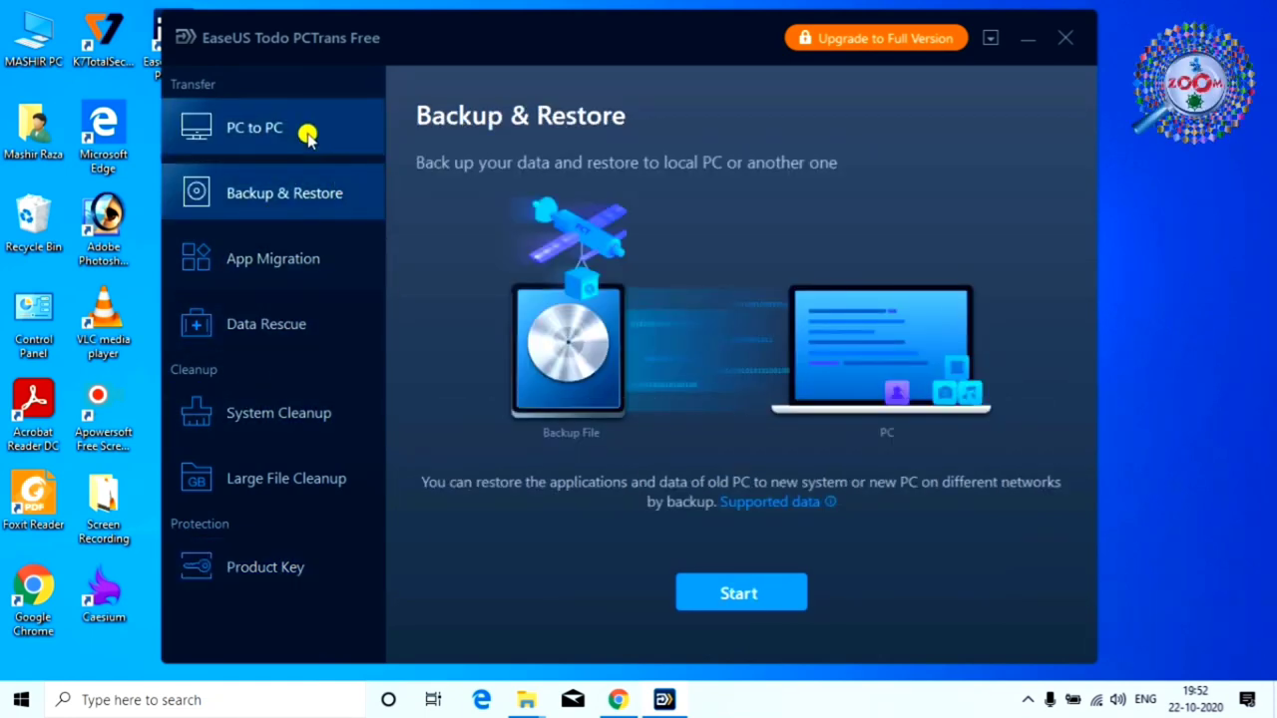
{"action": "left_click", "coordinate": [310, 131]}
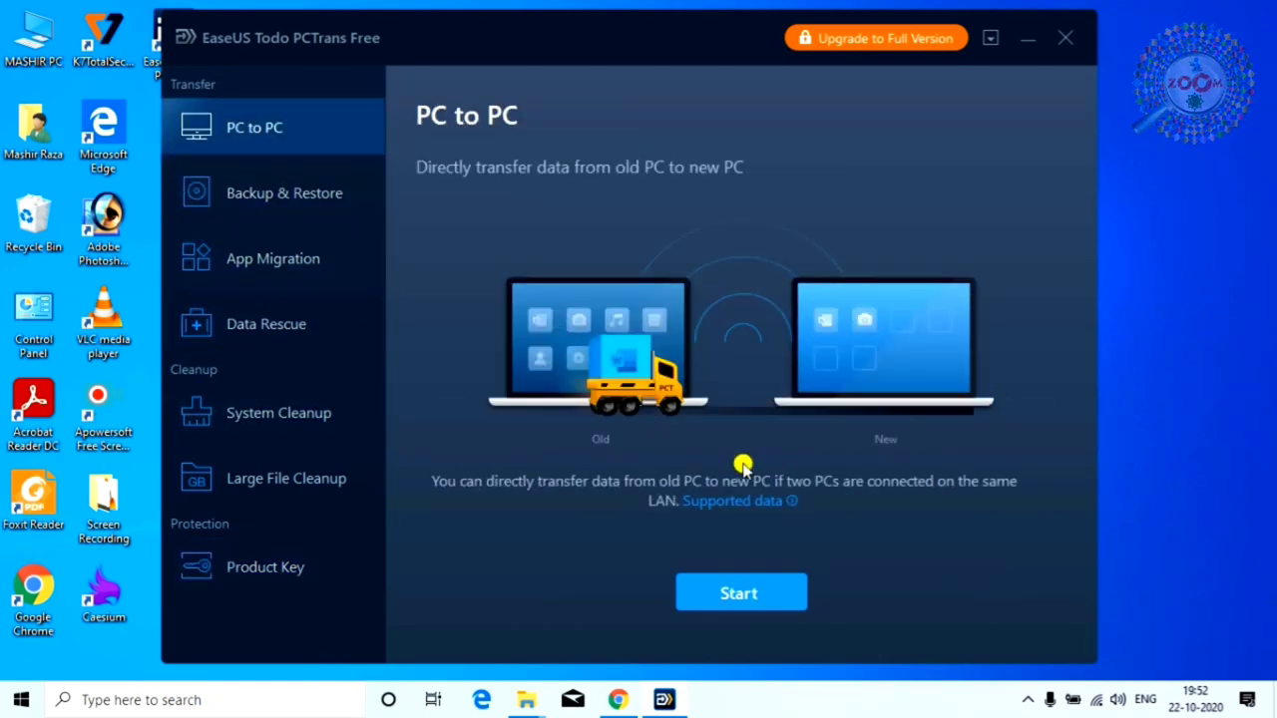